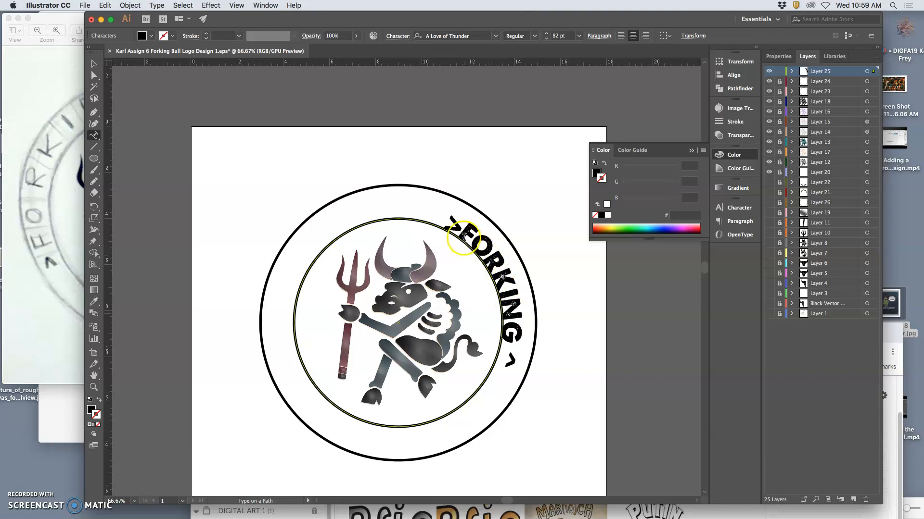
Step: Try wider and tighter letter spacing on the word FORKING along the circular path
{"action": "left_click_drag", "start_coordinate": [452, 221], "coordinate": [507, 321]}
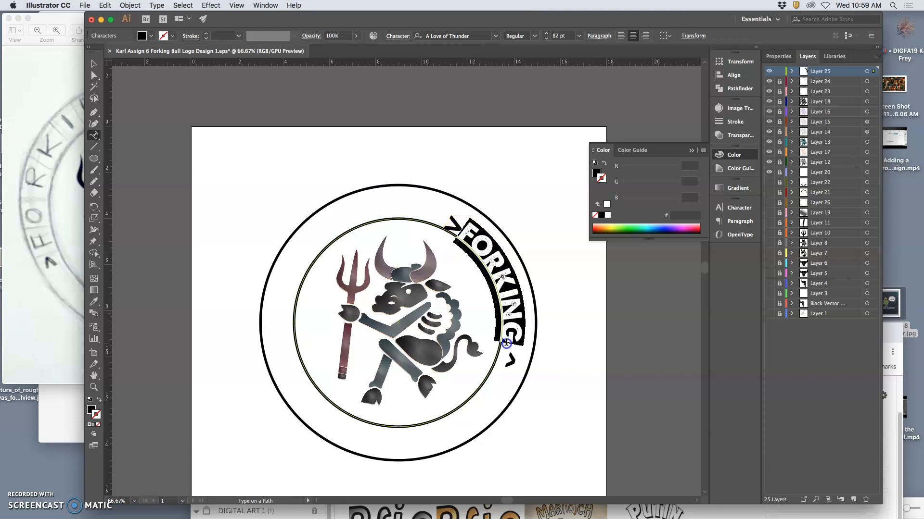
{"action": "key", "text": "alt+Right"}
{"action": "key", "text": "alt+Right"}
{"action": "key", "text": "alt+Right"}
{"action": "key", "text": "alt+Right"}
{"action": "key", "text": "alt+Right"}
{"action": "key", "text": "alt+Right"}
{"action": "key", "text": "alt+Right"}
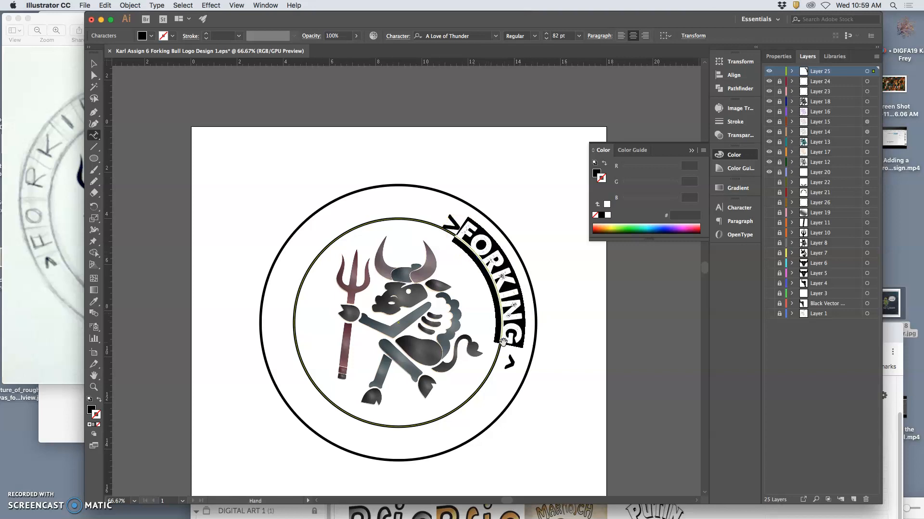
{"action": "key", "text": "alt+Right"}
{"action": "key", "text": "alt+Right"}
{"action": "key", "text": "alt+Right"}
{"action": "key", "text": "alt+Right"}
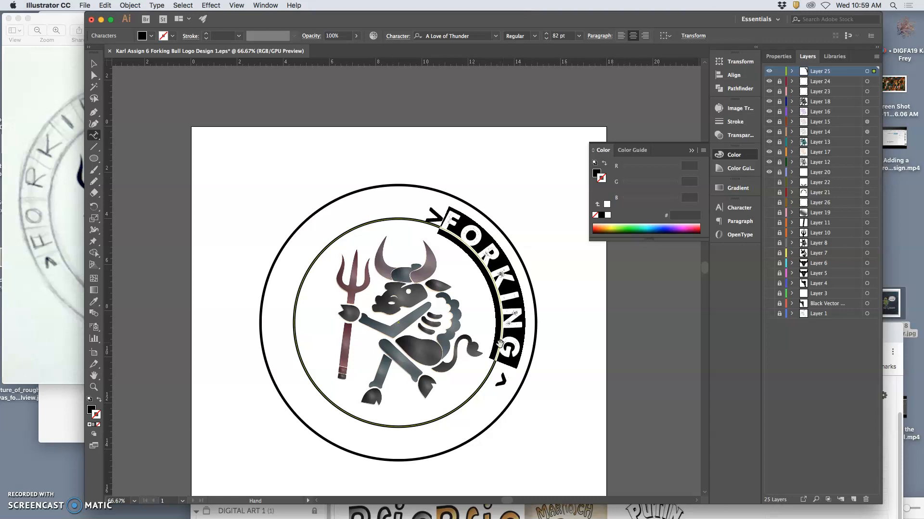
{"action": "key", "text": "alt+Left"}
{"action": "key", "text": "alt+Left"}
{"action": "key", "text": "alt+Right"}
{"action": "key", "text": "alt+Right"}
{"action": "key", "text": "alt+Right"}
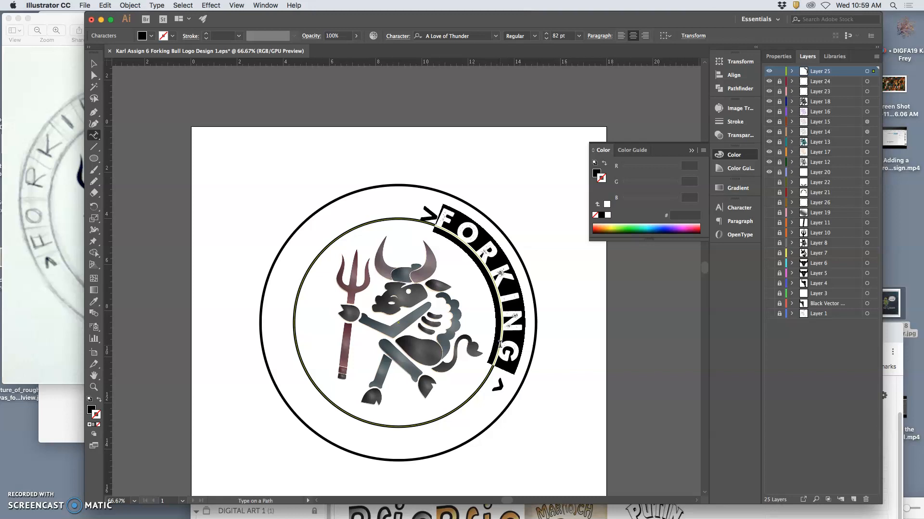
{"action": "key", "text": "alt+Left"}
{"action": "key", "text": "alt+Left"}
{"action": "key", "text": "alt+Left"}
{"action": "key", "text": "alt+Right"}
{"action": "key", "text": "alt+Right"}
{"action": "key", "text": "alt+Right"}
{"action": "key", "text": "alt+Left"}
{"action": "key", "text": "alt+Left"}
{"action": "key", "text": "alt+Left"}
{"action": "key", "text": "alt+Left"}
{"action": "key", "text": "alt+Left"}
{"action": "key", "text": "alt+Left"}
{"action": "key", "text": "alt+Left"}
{"action": "key", "text": "alt+Left"}
{"action": "key", "text": "alt+Left"}
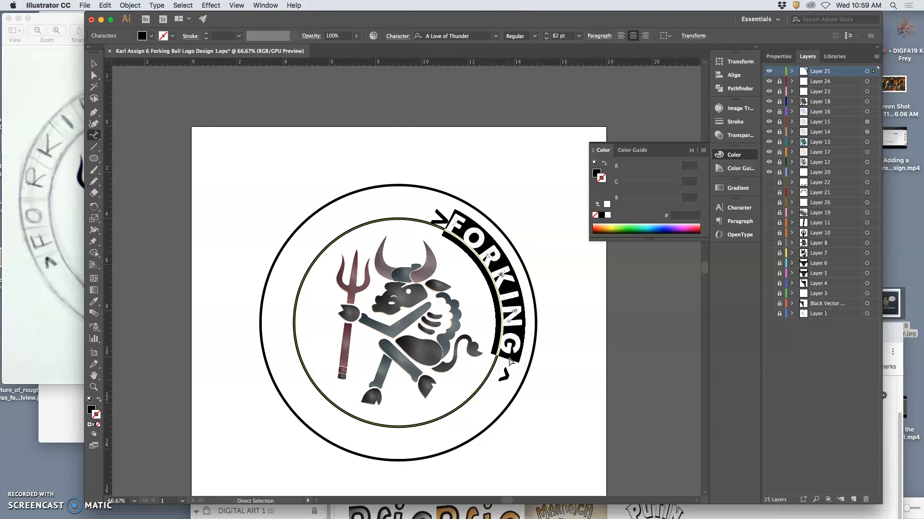
{"action": "key", "text": "Escape"}
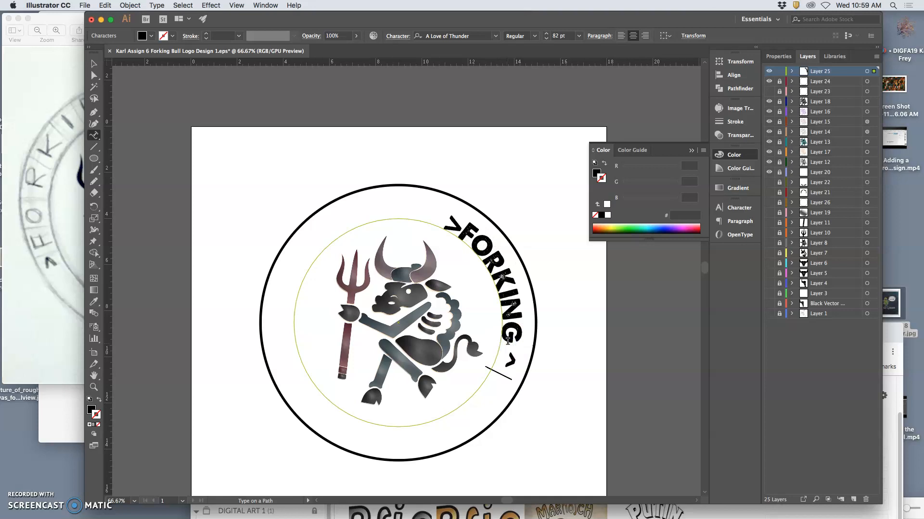
Step: Add BULL, four asterisks and a closing < symbol after the caret in the circular text
{"action": "type", "text": "BULL"}
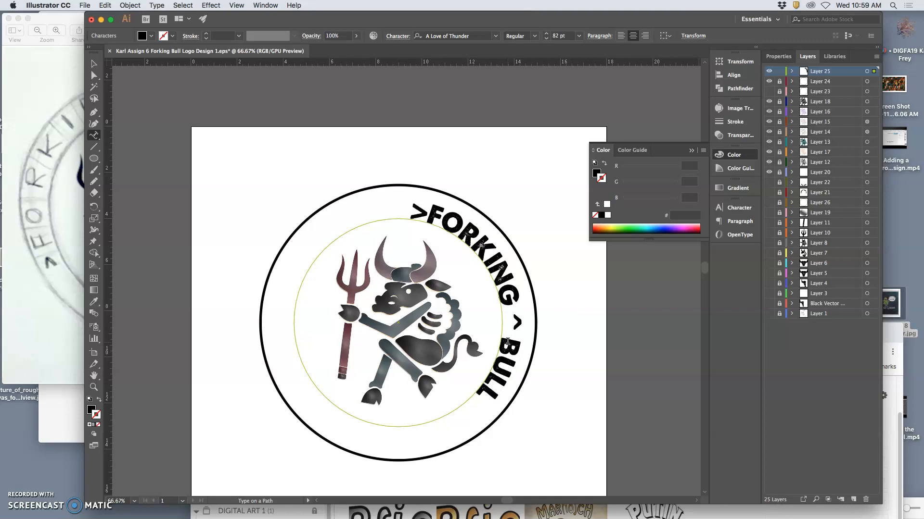
{"action": "type", "text": " ****"}
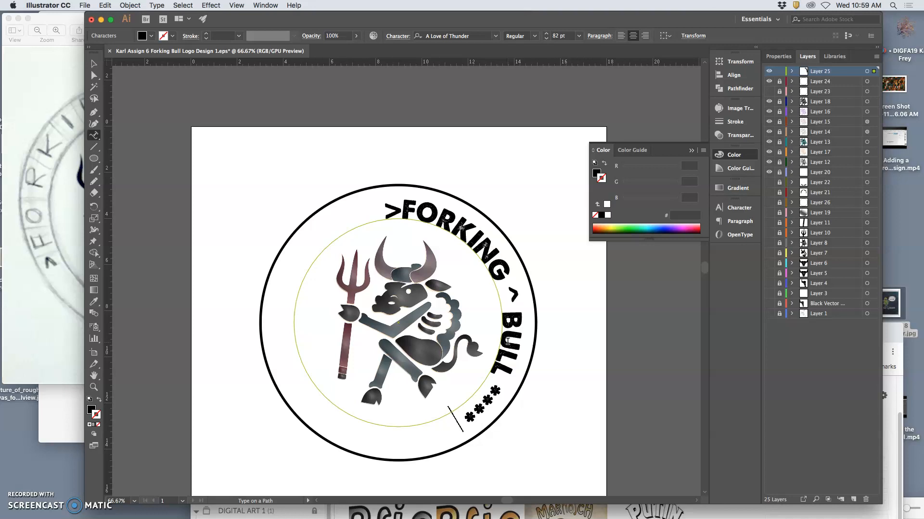
{"action": "type", "text": "<"}
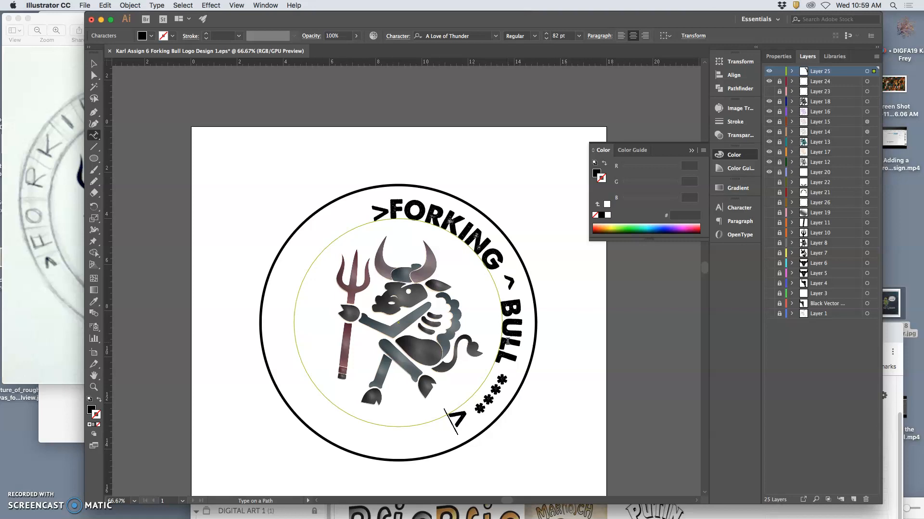
Step: Select the entire circular text and browse the available font families for a replacement
{"action": "left_click", "coordinate": [458, 420]}
{"action": "left_click_drag", "start_coordinate": [458, 420], "coordinate": [374, 213]}
{"action": "left_click", "coordinate": [495, 36]}
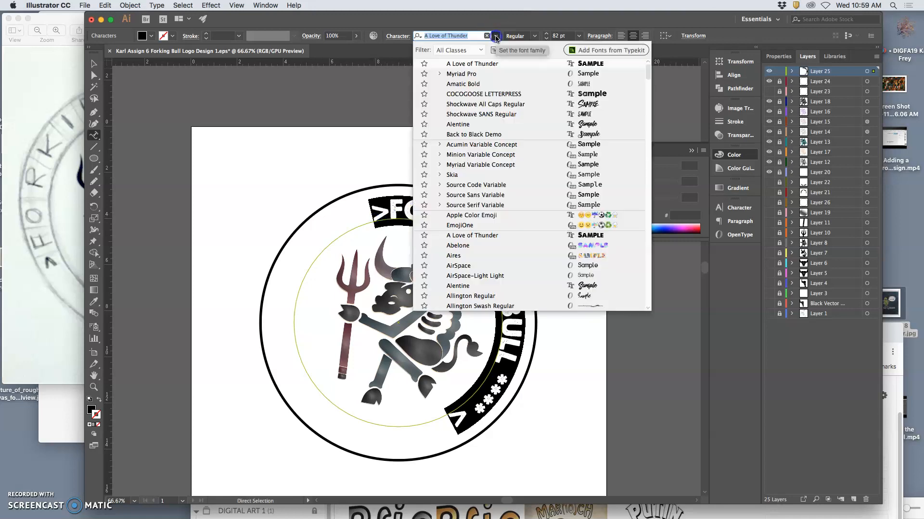
{"action": "left_click", "coordinate": [374, 163]}
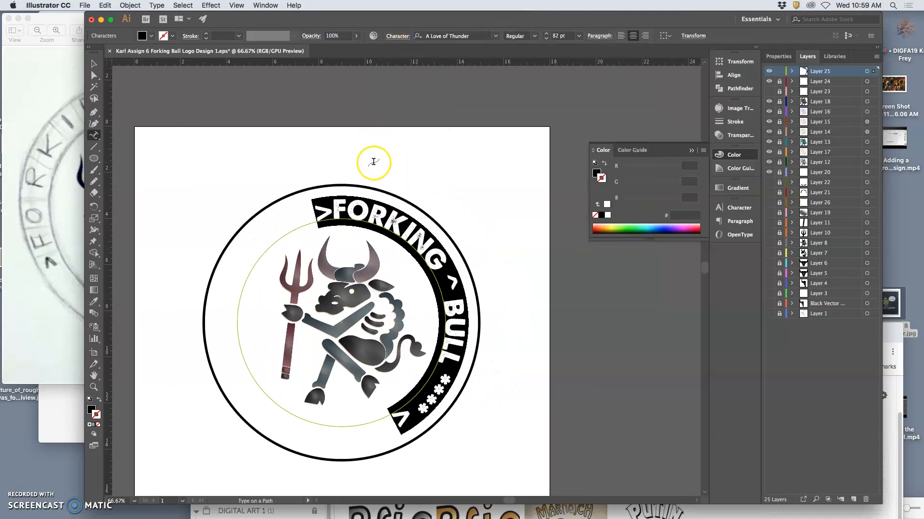
{"action": "scroll", "coordinate": [373, 162], "scroll_direction": "right", "scroll_amount": 5}
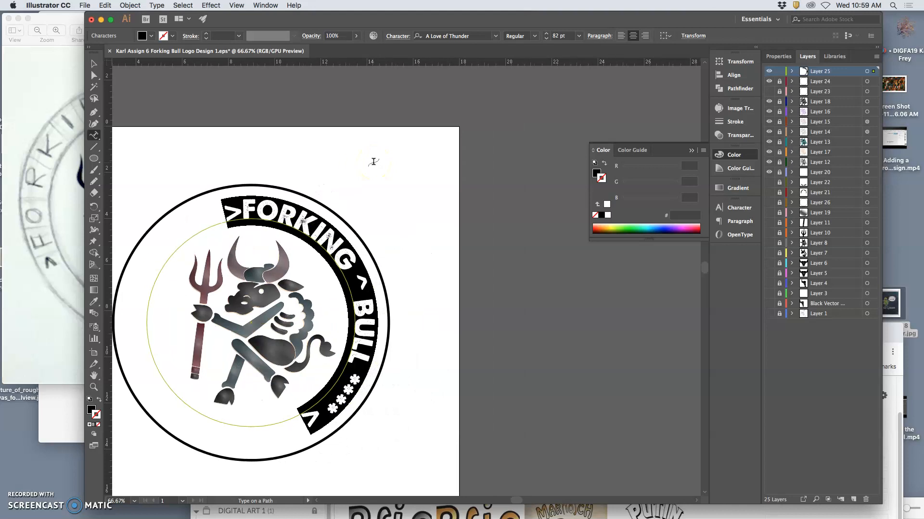
{"action": "left_click", "coordinate": [496, 36]}
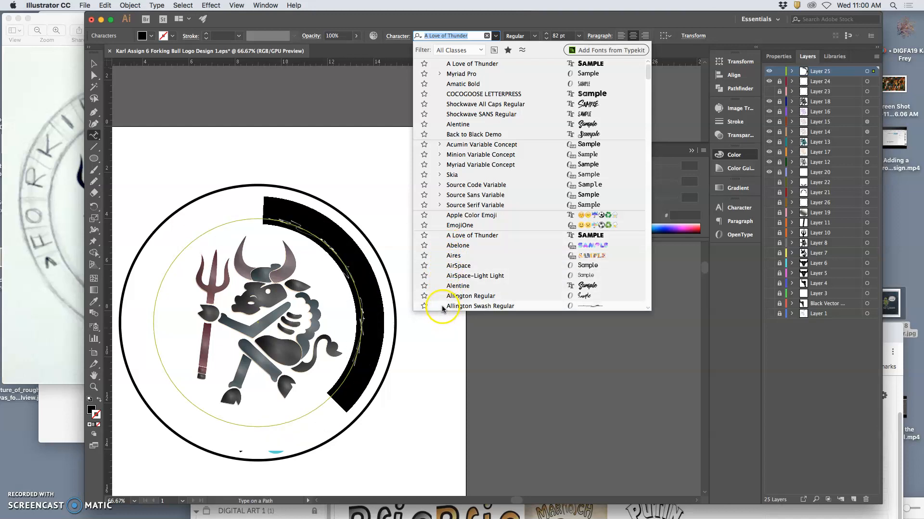
{"action": "scroll", "coordinate": [443, 305], "scroll_direction": "down", "scroll_amount": 3}
{"action": "scroll", "coordinate": [443, 305], "scroll_direction": "down", "scroll_amount": 4}
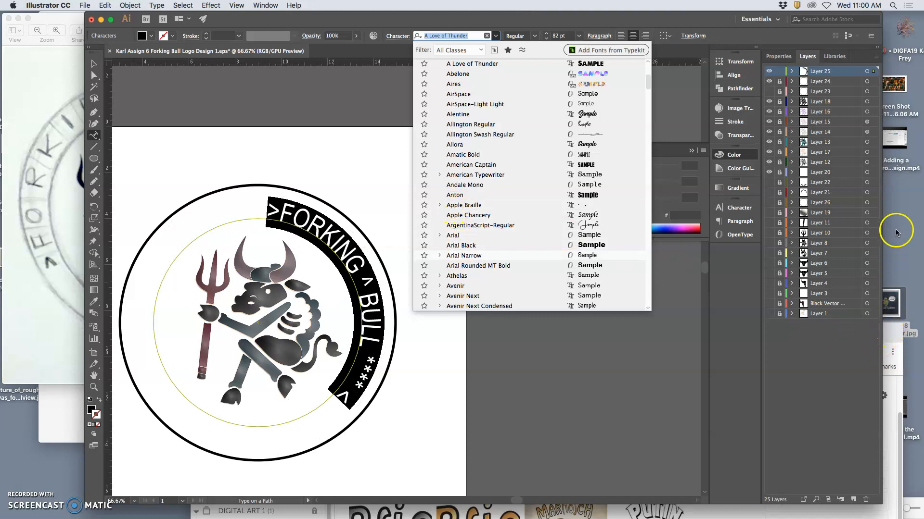
Step: Switch to the Assignment 8 folder in Finder, look through its font files for a suitable typeface, and return to Illustrator
{"action": "key", "text": "F11"}
{"action": "key", "text": "F11"}
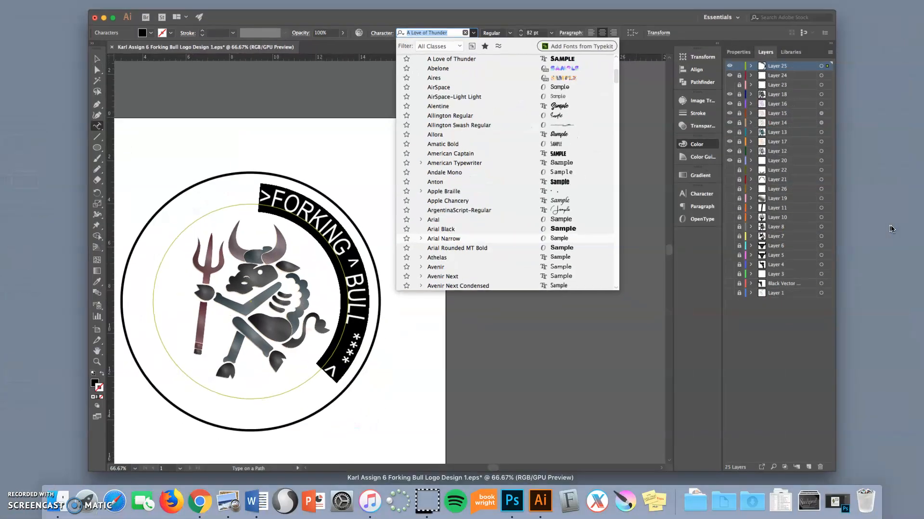
{"action": "key", "text": "F3"}
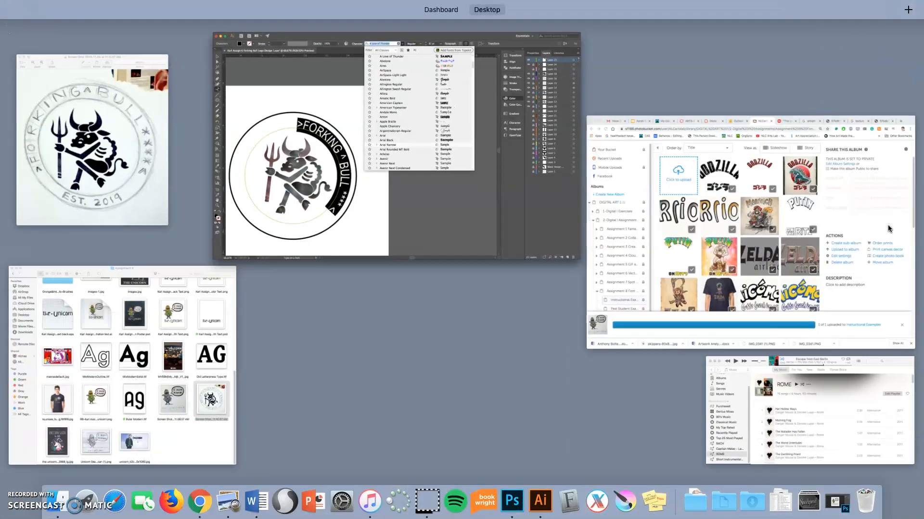
{"action": "left_click", "coordinate": [226, 365]}
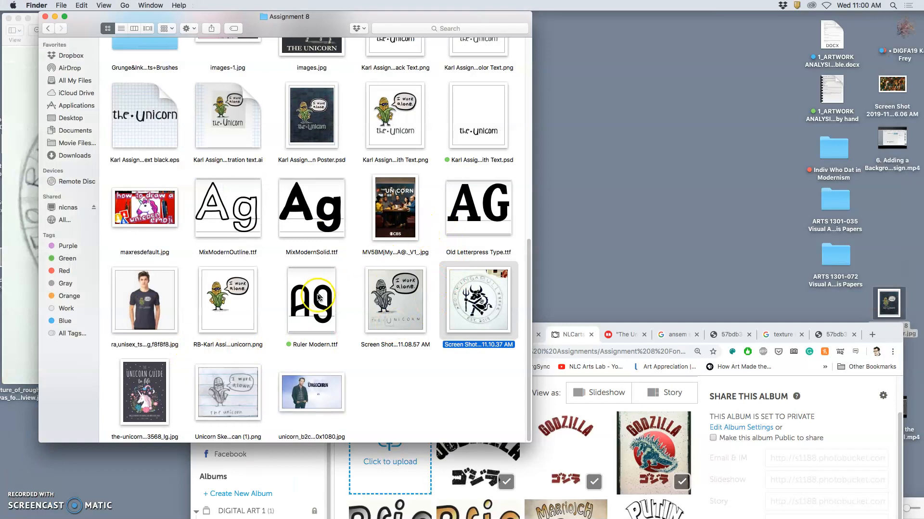
{"action": "scroll", "coordinate": [325, 291], "scroll_direction": "up", "scroll_amount": 8}
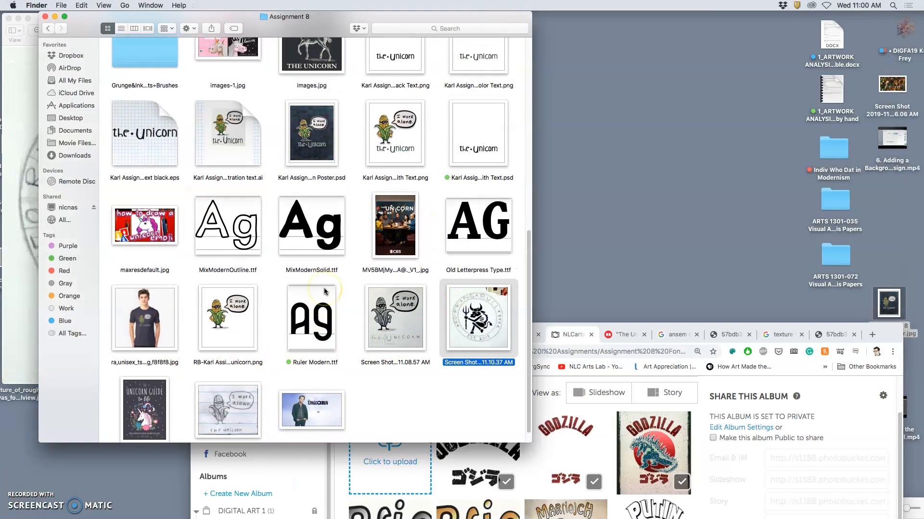
{"action": "scroll", "coordinate": [324, 291], "scroll_direction": "up", "scroll_amount": 5}
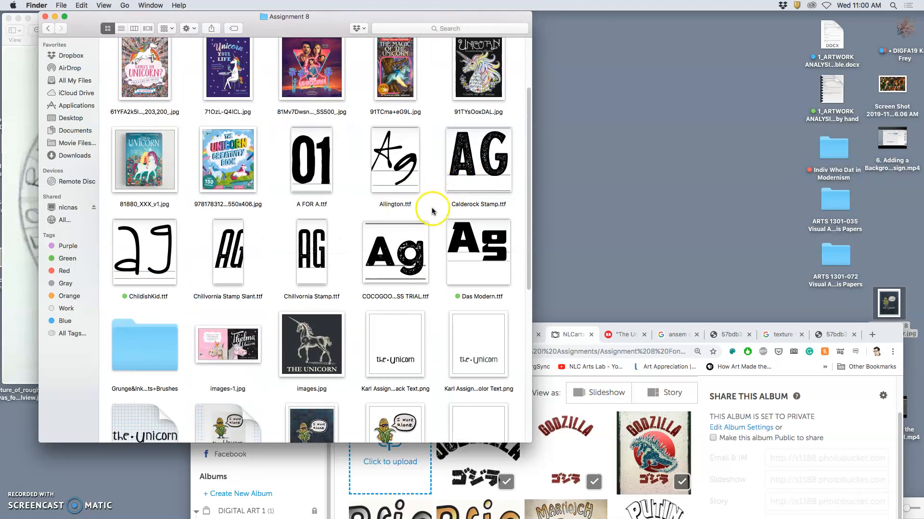
{"action": "scroll", "coordinate": [429, 204], "scroll_direction": "up", "scroll_amount": 4}
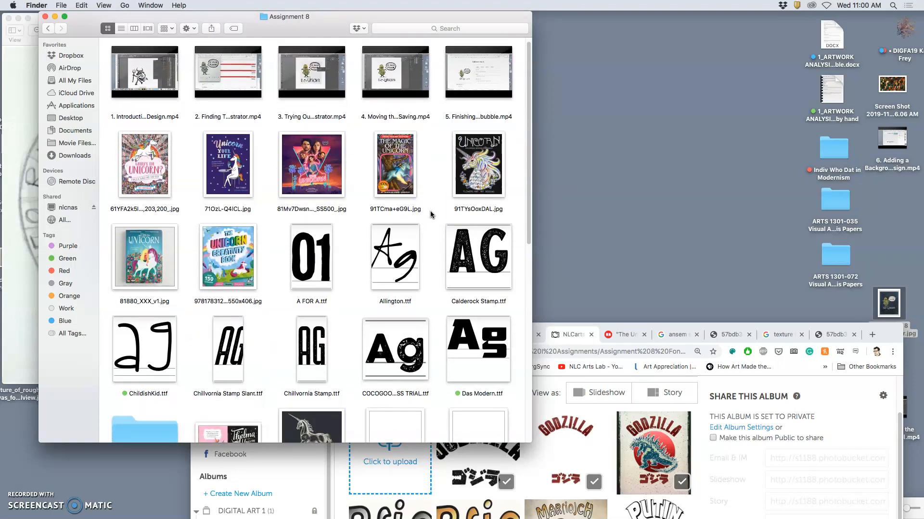
{"action": "scroll", "coordinate": [431, 211], "scroll_direction": "down", "scroll_amount": 5}
{"action": "left_click", "coordinate": [466, 243]}
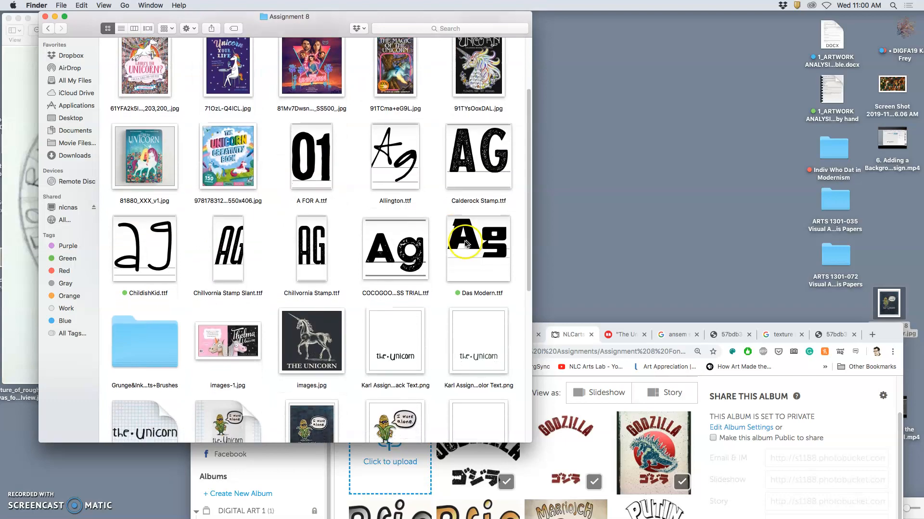
{"action": "key", "text": "ctrl+Up"}
{"action": "left_click", "coordinate": [522, 240]}
{"action": "key", "text": "ctrl+Up"}
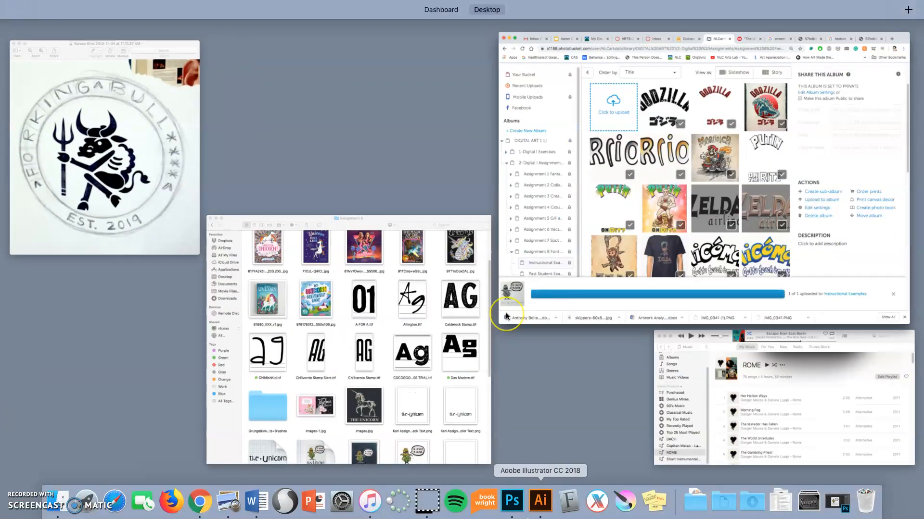
{"action": "left_click", "coordinate": [540, 501]}
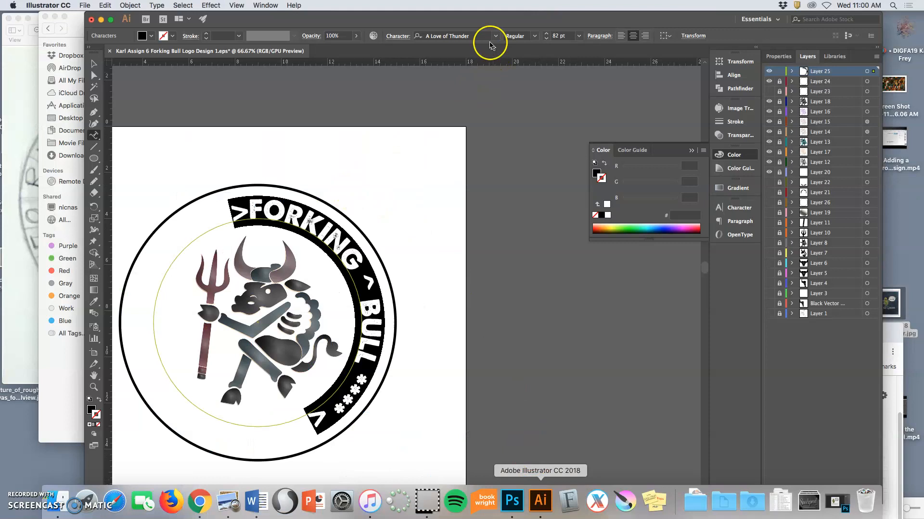
Step: Try the Das Modern font on the selected circular text, and undo the font change
{"action": "left_click", "coordinate": [462, 38]}
{"action": "type", "text": "Das"}
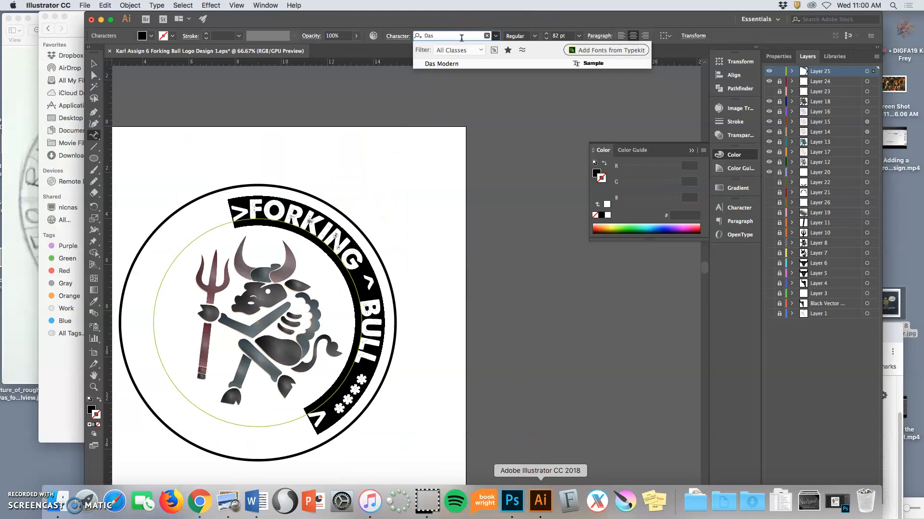
{"action": "left_click", "coordinate": [460, 64]}
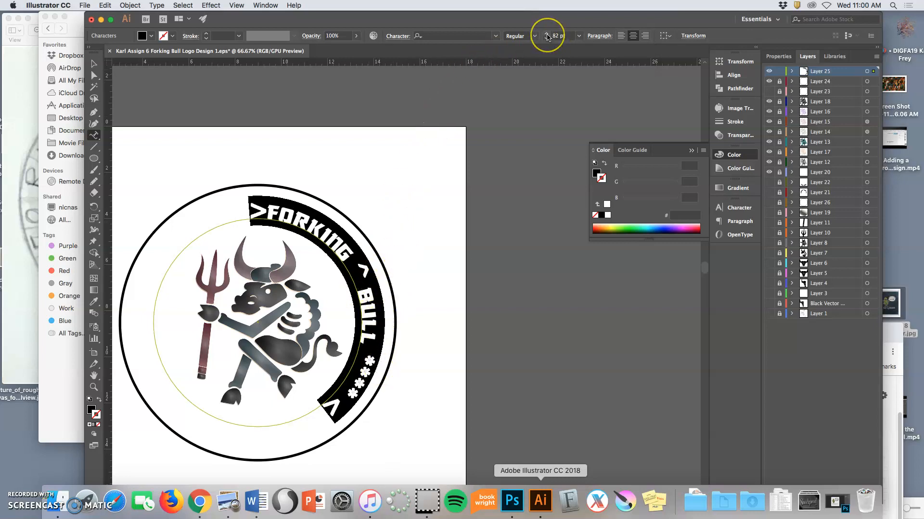
{"action": "left_click", "coordinate": [458, 169]}
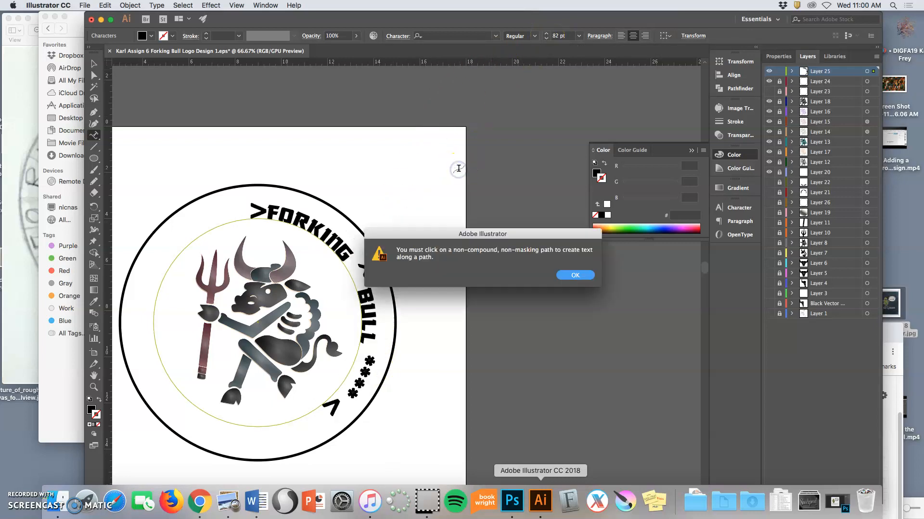
{"action": "left_click", "coordinate": [563, 275]}
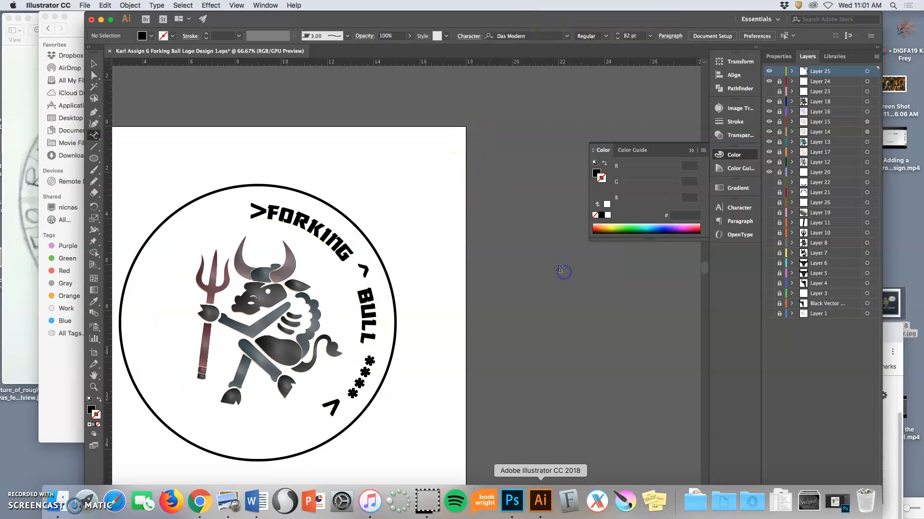
{"action": "key", "text": "super+z"}
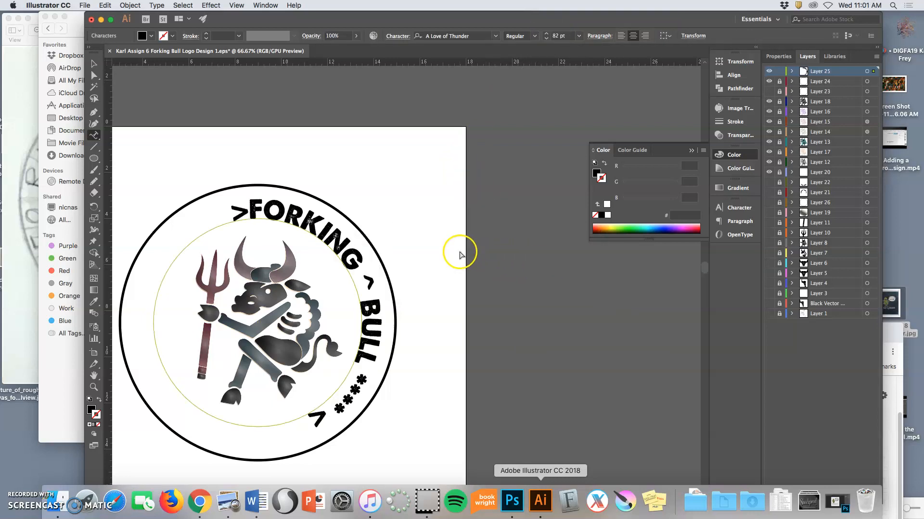
Step: Check the Assignment 8 folder in Finder for another typeface and apply Ruler Modern to the whole circular text in Illustrator
{"action": "triple_click", "coordinate": [329, 243]}
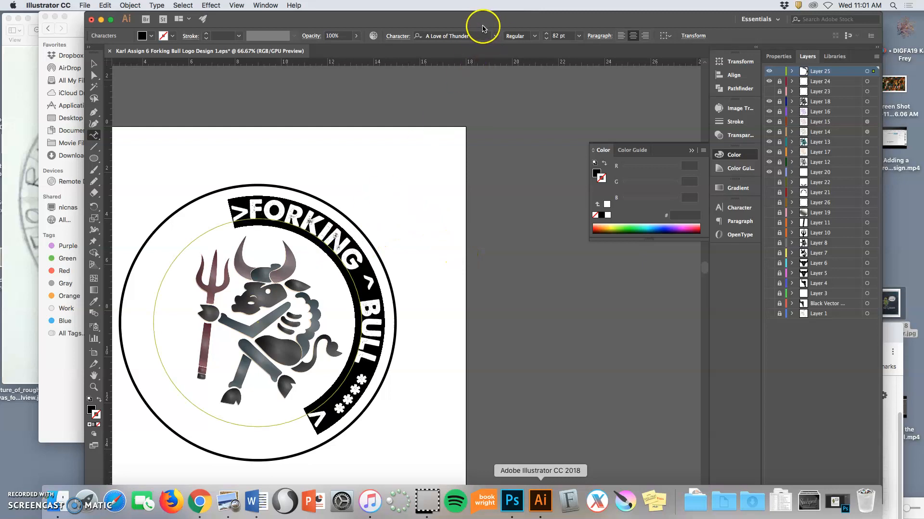
{"action": "left_click", "coordinate": [77, 29]}
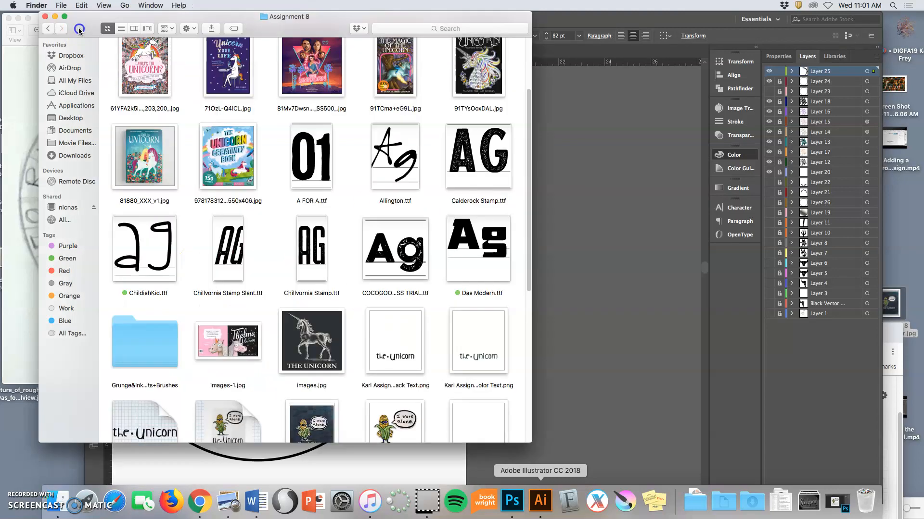
{"action": "scroll", "coordinate": [360, 244], "scroll_direction": "down", "scroll_amount": 5}
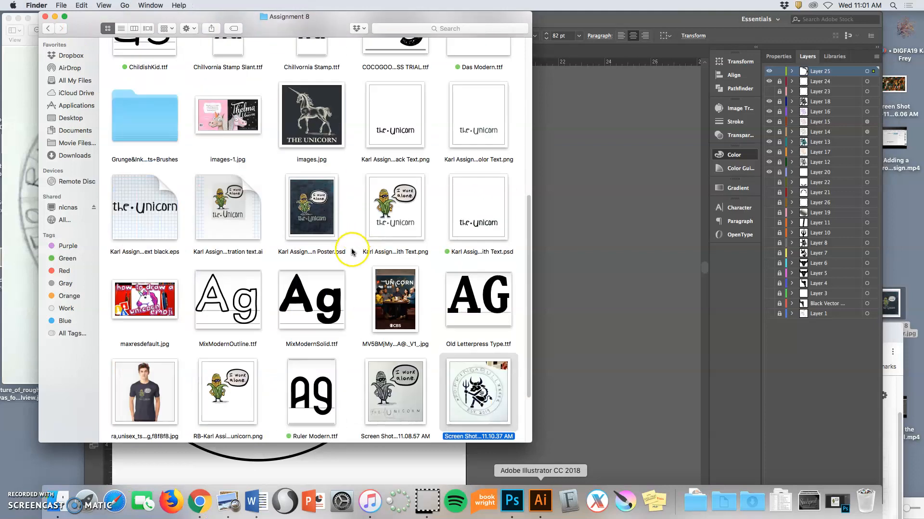
{"action": "left_click", "coordinate": [601, 20]}
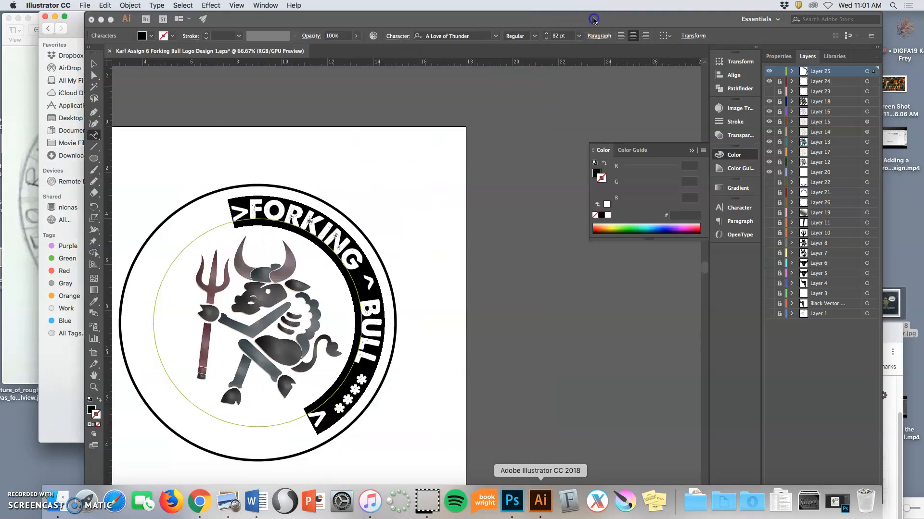
{"action": "left_click", "coordinate": [471, 36]}
{"action": "type", "text": "Ruler"}
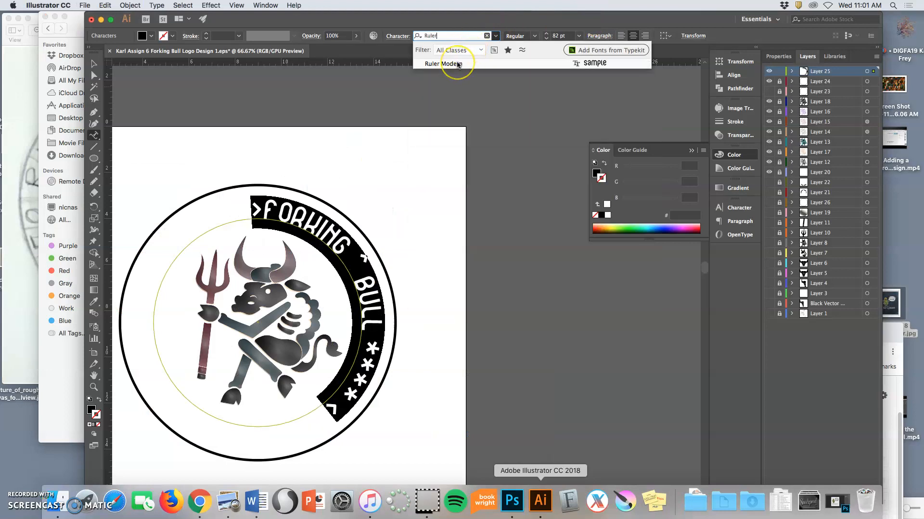
{"action": "left_click", "coordinate": [457, 65]}
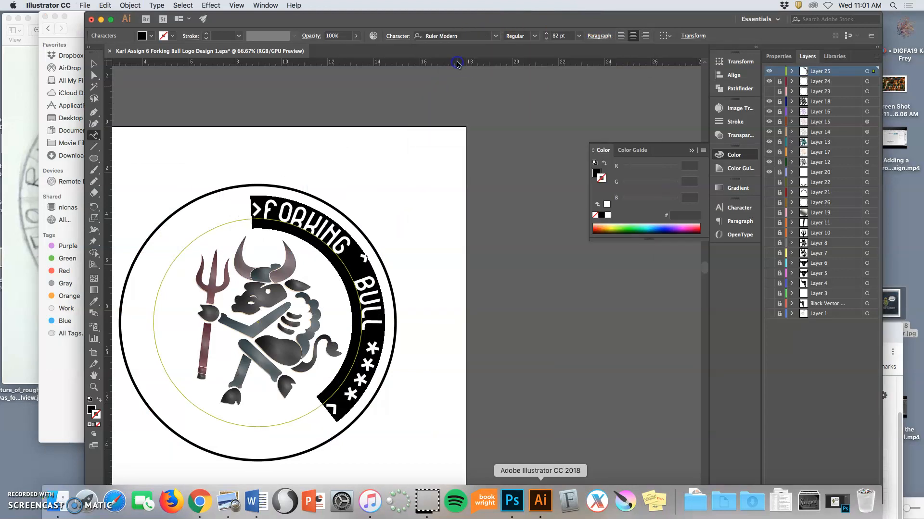
{"action": "left_click", "coordinate": [418, 221]}
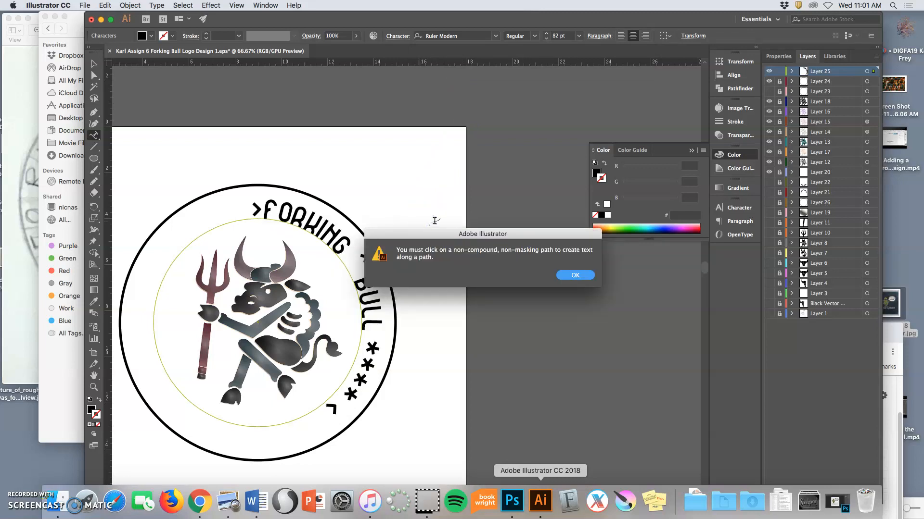
Step: Dismiss the path text warning and undo the Ruler Modern font change
{"action": "left_click", "coordinate": [565, 276]}
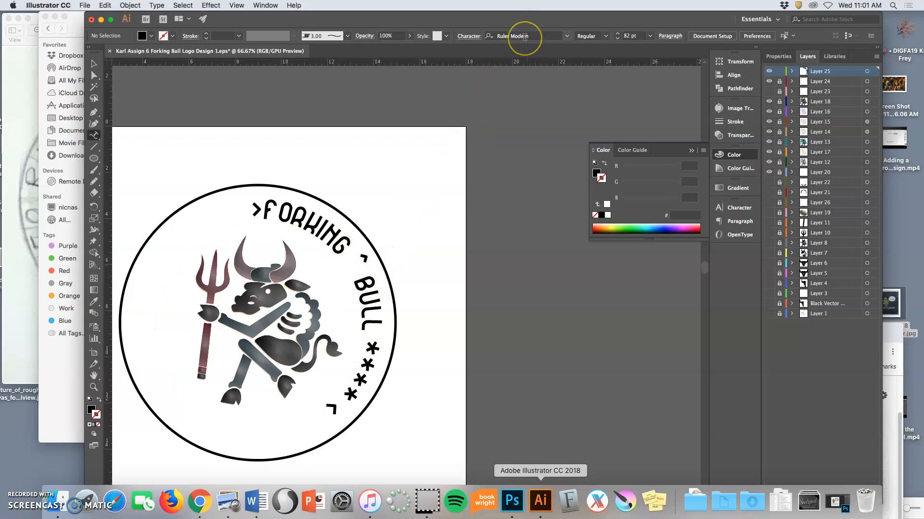
{"action": "key", "text": "super+z"}
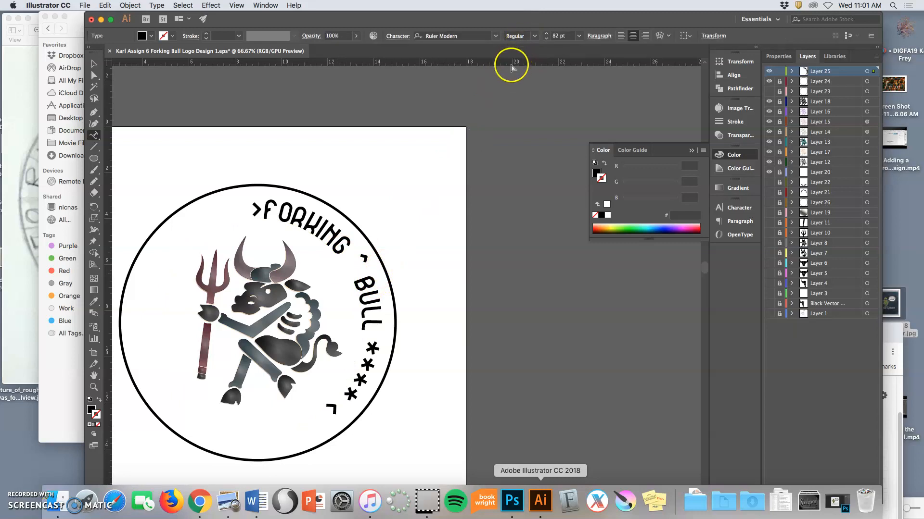
Step: Try the COCOGOOSE LETTERPRESS font on the whole circular text, and undo the font change
{"action": "triple_click", "coordinate": [330, 253]}
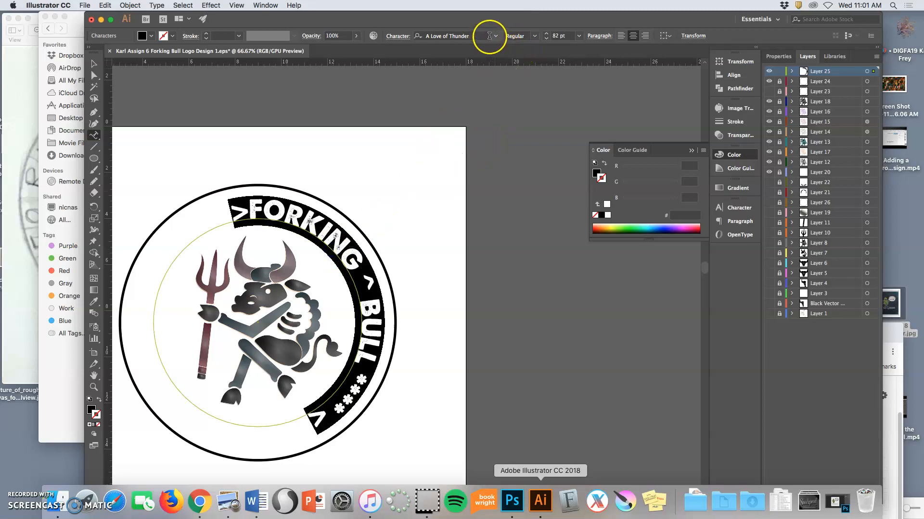
{"action": "left_click", "coordinate": [456, 36]}
{"action": "type", "text": "C"}
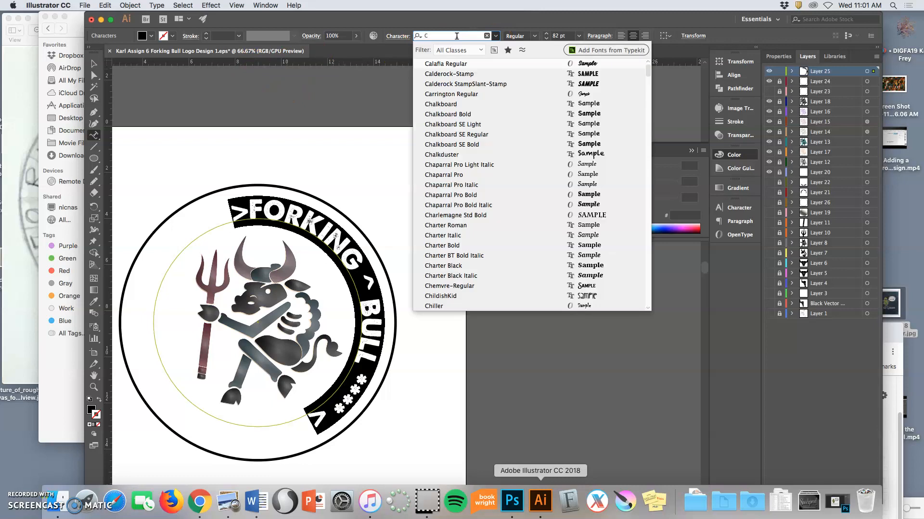
{"action": "type", "text": "o"}
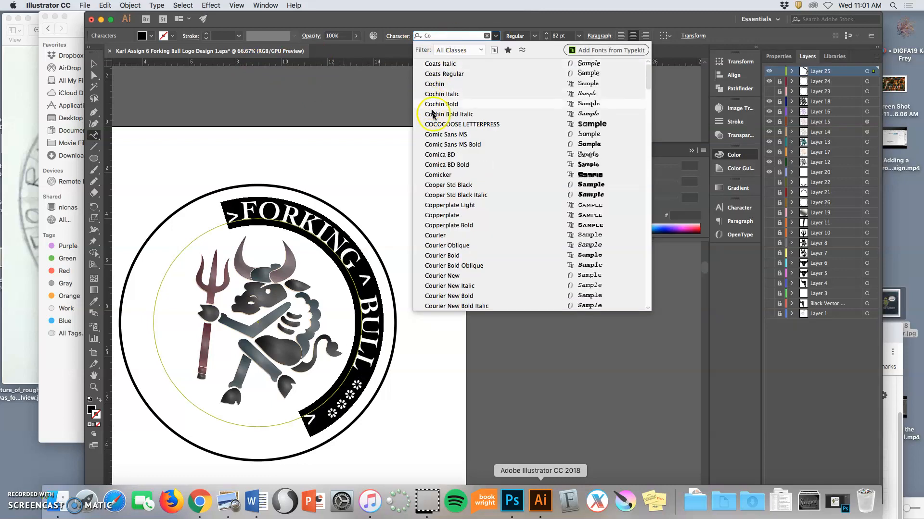
{"action": "left_click", "coordinate": [437, 126]}
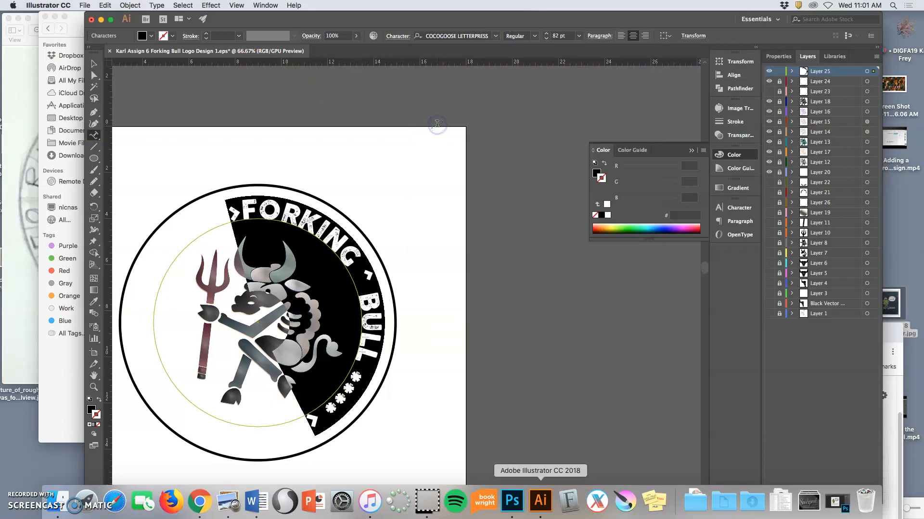
{"action": "left_click", "coordinate": [493, 126]}
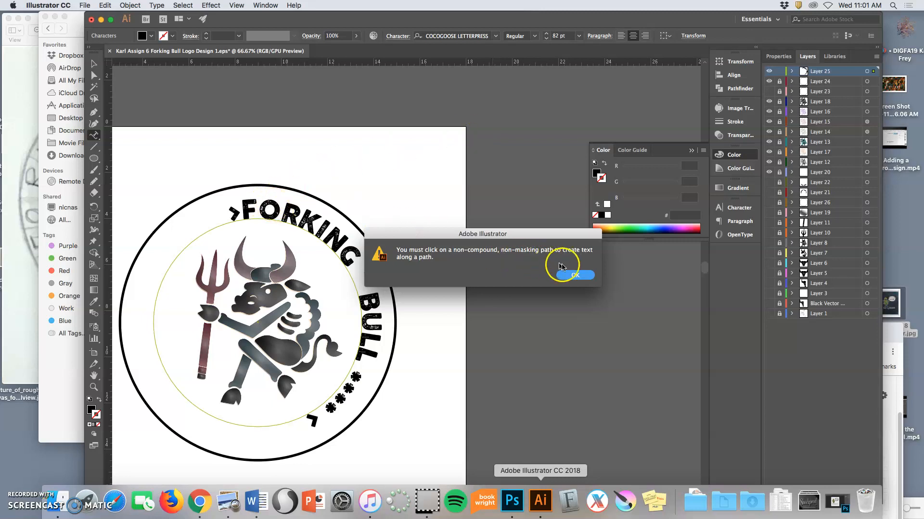
{"action": "left_click", "coordinate": [571, 275]}
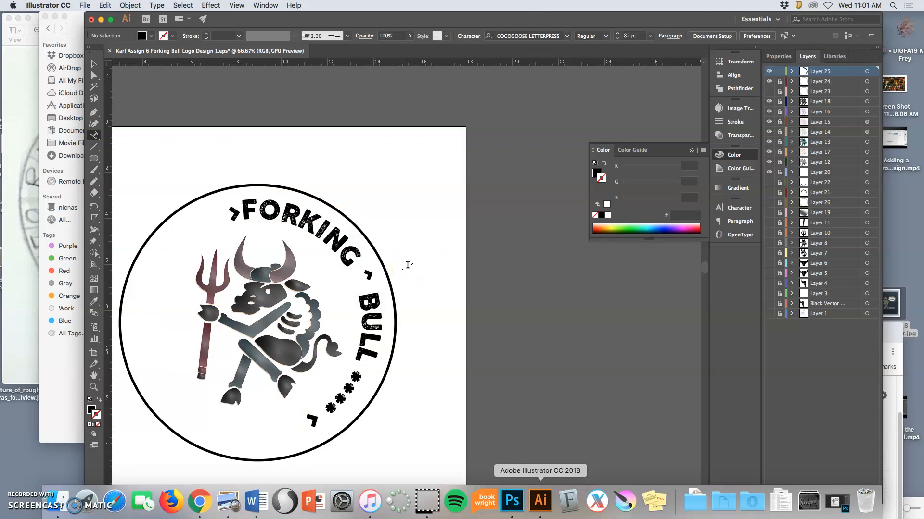
{"action": "key", "text": "super+z"}
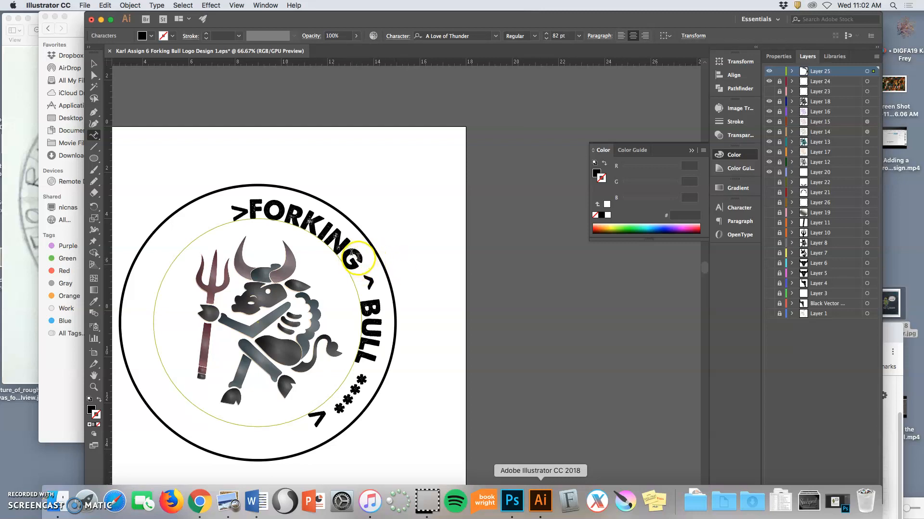
Step: Apply COCOGOOSE LETTERPRESS to only the opening angle bracket before FORKING
{"action": "left_click_drag", "start_coordinate": [248, 212], "coordinate": [231, 213]}
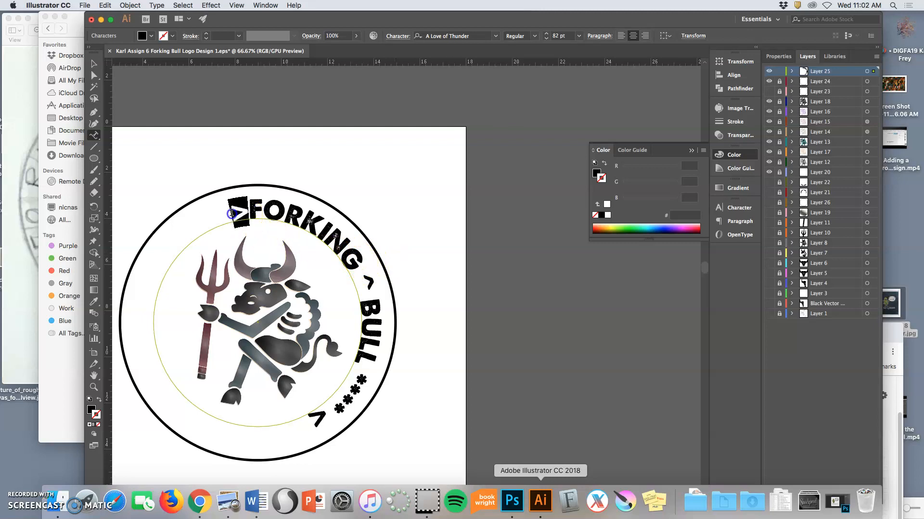
{"action": "left_click", "coordinate": [434, 36]}
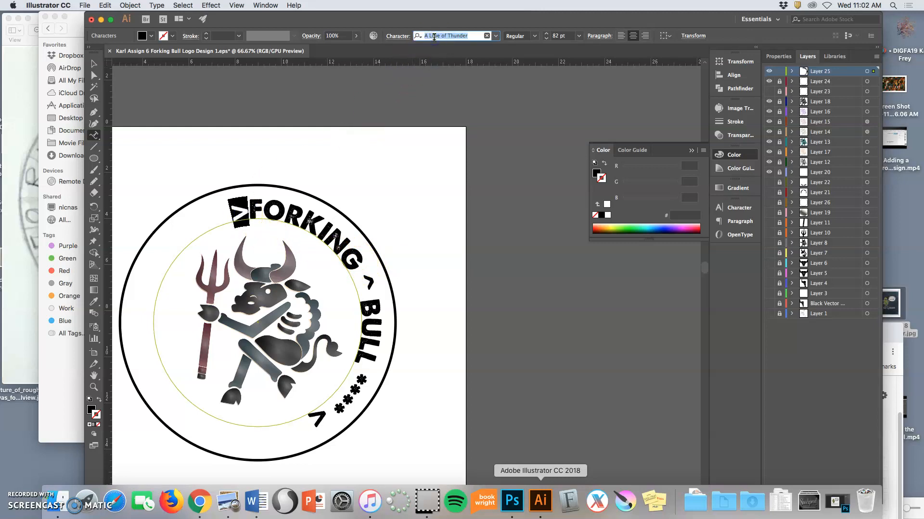
{"action": "type", "text": "COC"}
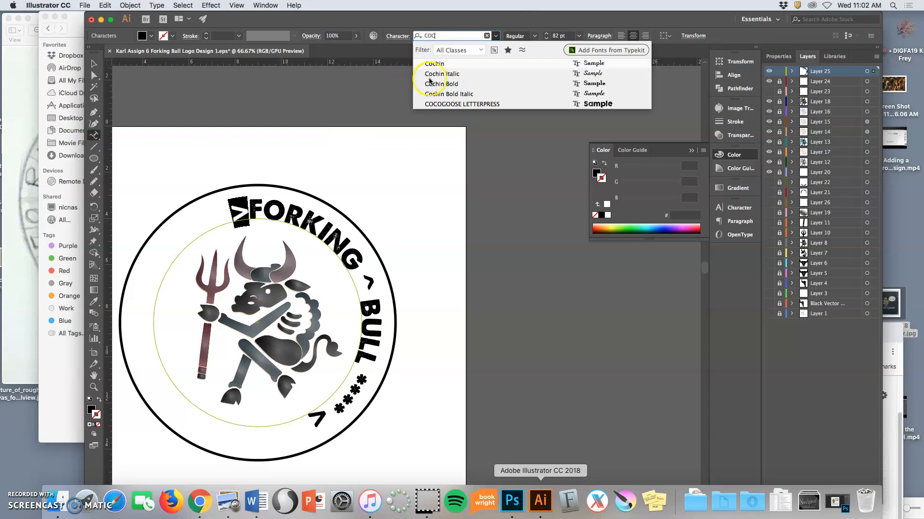
{"action": "left_click", "coordinate": [436, 104]}
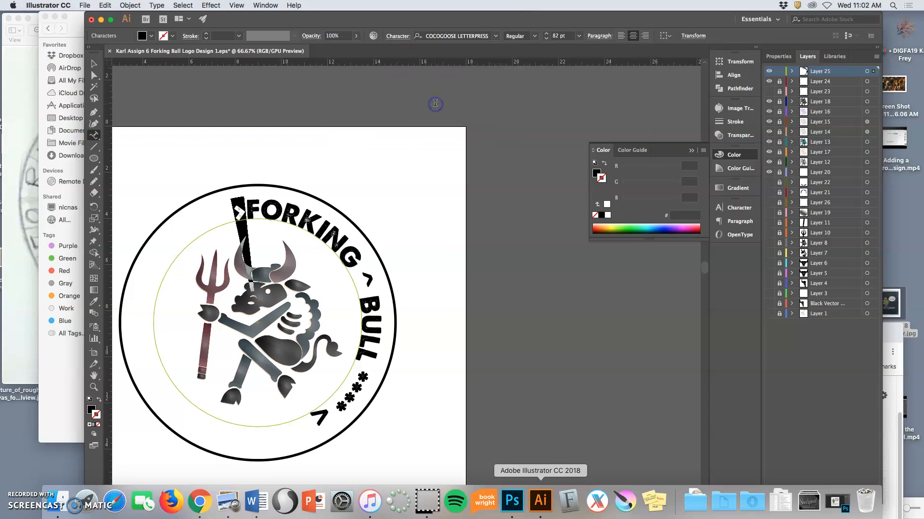
Step: Try COCOGOOSE LETTERPRESS at 86 pt on the angle bracket between FORKING and BULL
{"action": "double_click", "coordinate": [368, 280]}
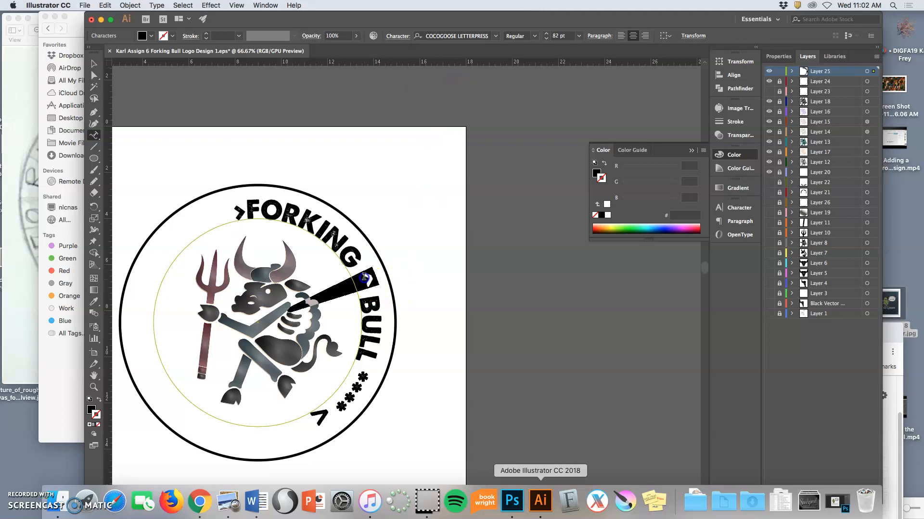
{"action": "left_click", "coordinate": [453, 37]}
{"action": "type", "text": "COC"}
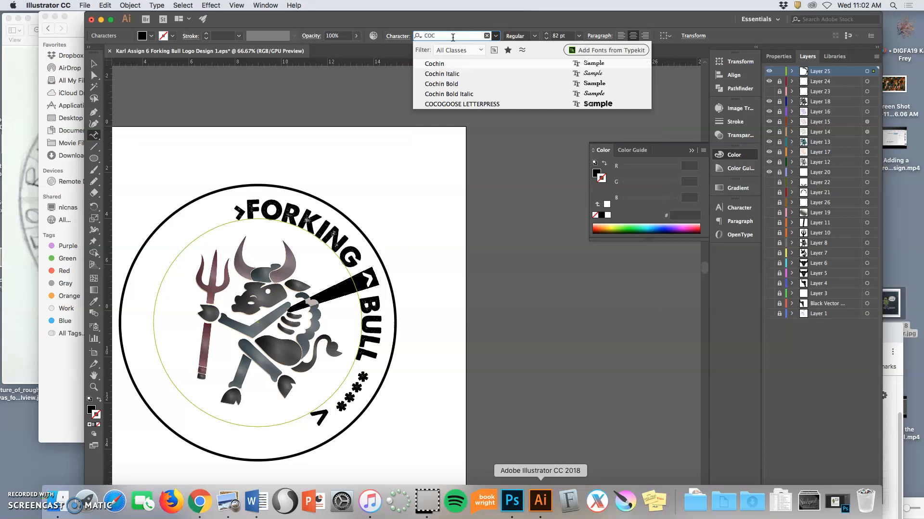
{"action": "left_click", "coordinate": [455, 105]}
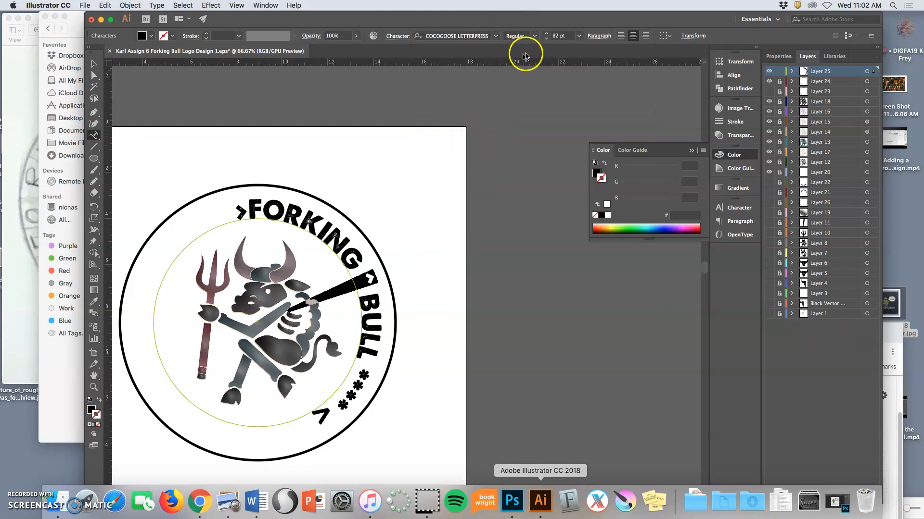
{"action": "left_click", "coordinate": [547, 37]}
{"action": "left_click", "coordinate": [547, 36]}
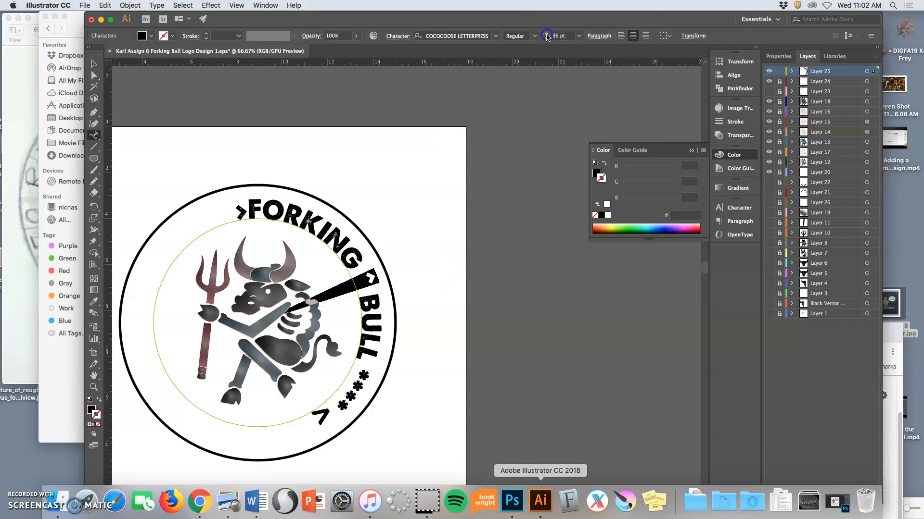
Step: Undo the font and size changes on the middle angle bracket, keeping the opening bracket in COCOGOOSE LETTERPRESS
{"action": "key", "text": "super+z"}
{"action": "key", "text": "super+z"}
{"action": "key", "text": "super+z"}
{"action": "key", "text": "super+z"}
{"action": "key", "text": "super+z"}
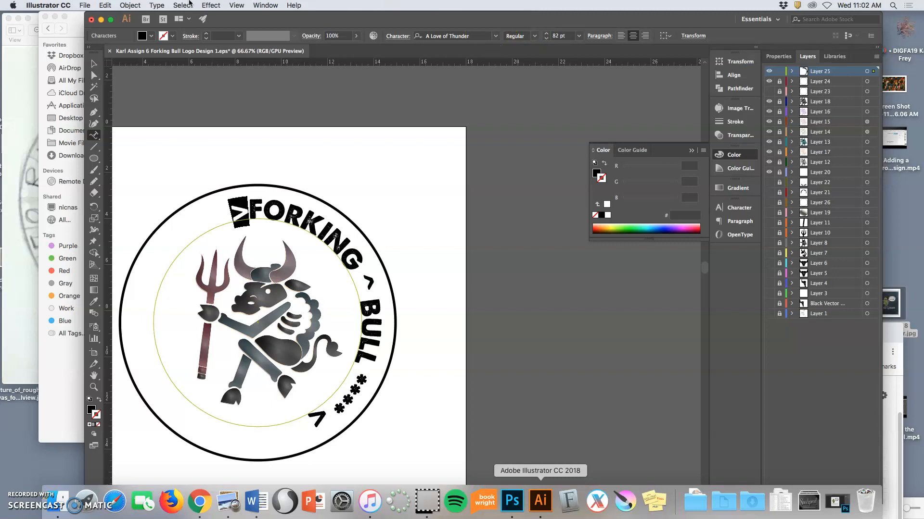
{"action": "left_click", "coordinate": [105, 5]}
{"action": "left_click", "coordinate": [117, 15]}
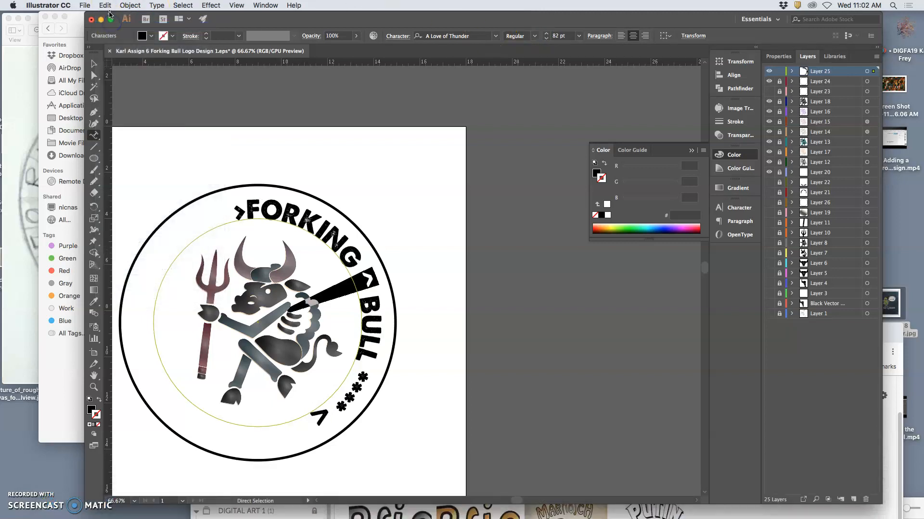
Step: Copy the opening angle bracket and paste it over the bracket between FORKING and BULL and the one ending the text
{"action": "left_click_drag", "start_coordinate": [244, 212], "coordinate": [238, 214]}
{"action": "key", "text": "super+c"}
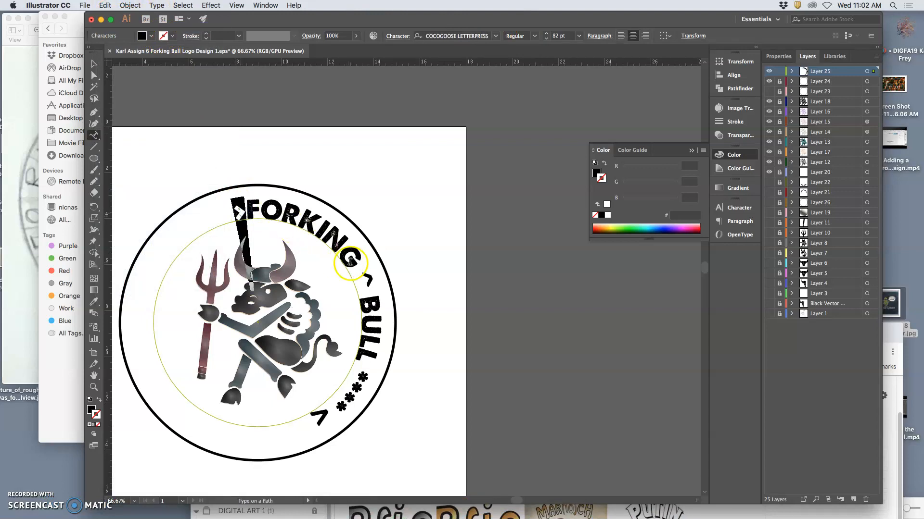
{"action": "left_click", "coordinate": [366, 275]}
{"action": "left_click_drag", "start_coordinate": [367, 280], "coordinate": [369, 284]}
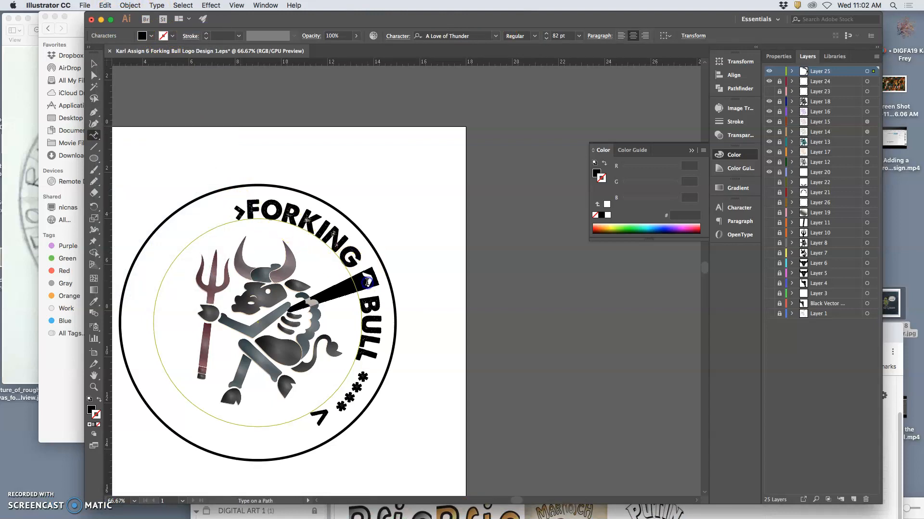
{"action": "key", "text": "super+v"}
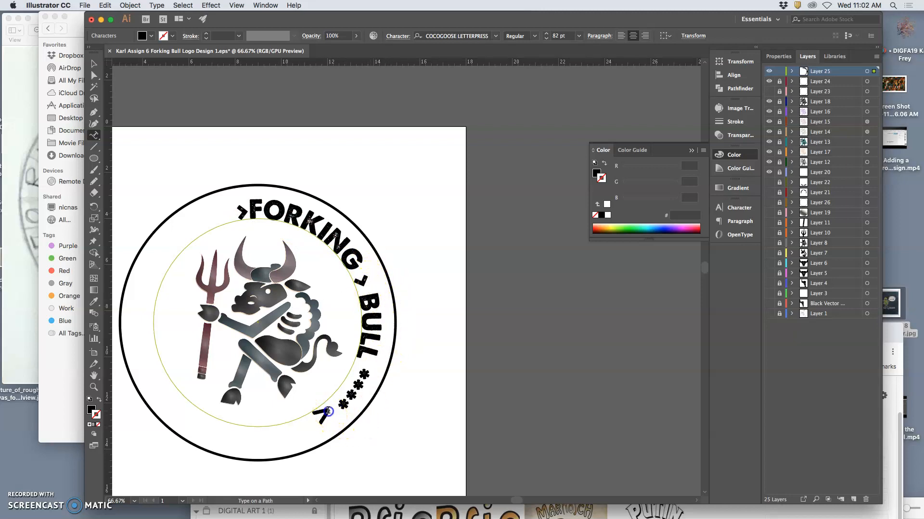
{"action": "left_click_drag", "start_coordinate": [329, 411], "coordinate": [320, 418]}
{"action": "key", "text": "super+v"}
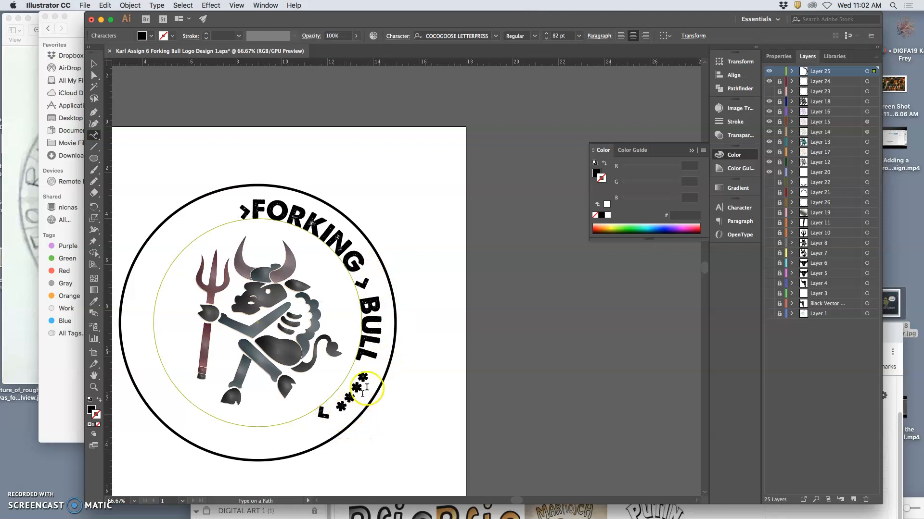
Step: Apply the EmojiOne font to the four asterisks after BULL
{"action": "left_click_drag", "start_coordinate": [365, 375], "coordinate": [336, 409]}
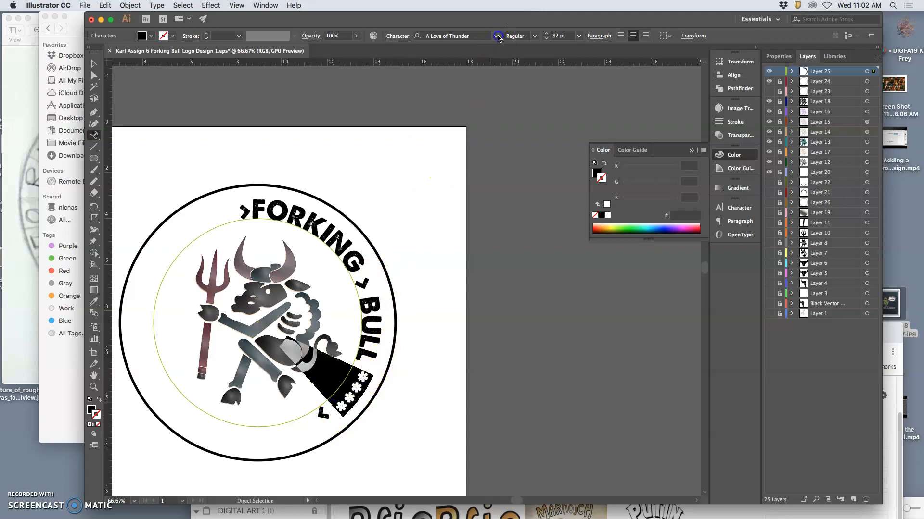
{"action": "left_click", "coordinate": [496, 37]}
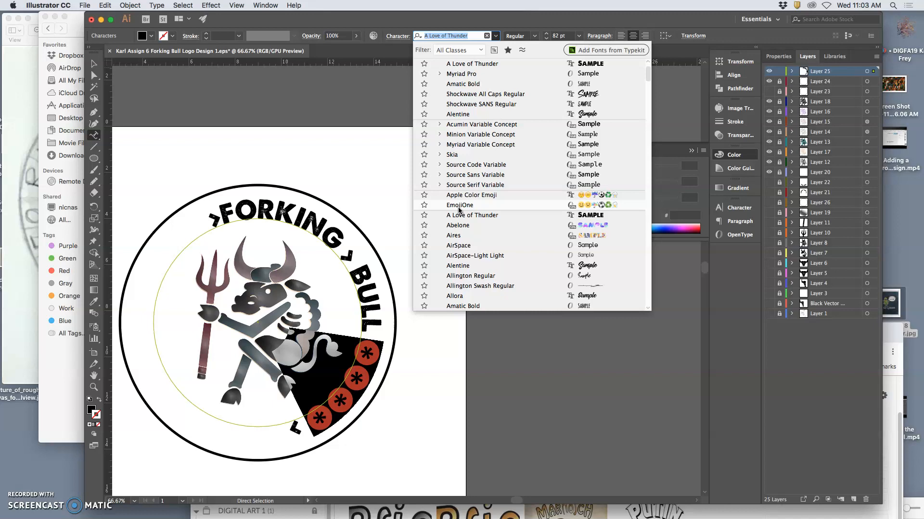
{"action": "left_click", "coordinate": [458, 210]}
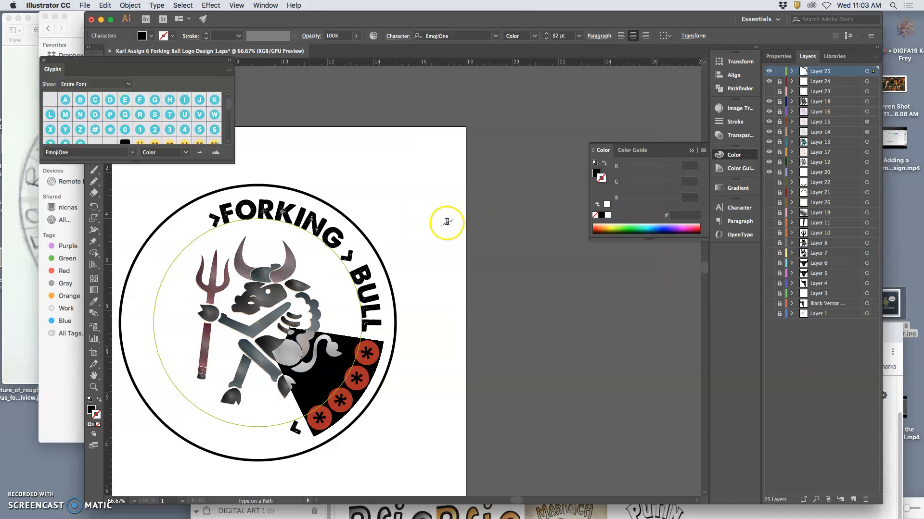
{"action": "left_click", "coordinate": [447, 223]}
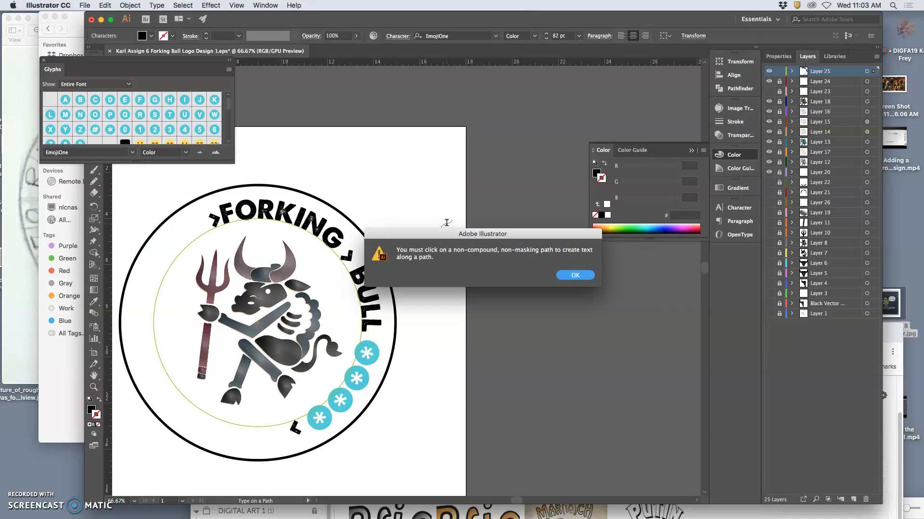
{"action": "left_click", "coordinate": [573, 276]}
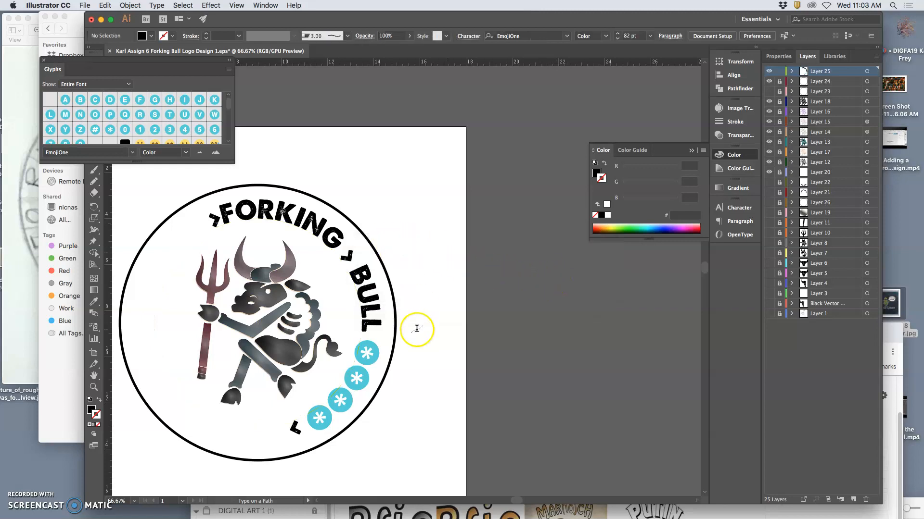
Step: Set the size of the four EmojiOne asterisks to 70 pt and close the Glyphs window
{"action": "left_click", "coordinate": [375, 354]}
{"action": "left_click_drag", "start_coordinate": [375, 354], "coordinate": [319, 425]}
{"action": "left_click", "coordinate": [546, 38]}
{"action": "left_click", "coordinate": [546, 38]}
{"action": "left_click", "coordinate": [545, 38]}
{"action": "left_click", "coordinate": [545, 38]}
{"action": "left_click", "coordinate": [545, 39]}
{"action": "left_click", "coordinate": [546, 39]}
{"action": "left_click", "coordinate": [545, 38]}
{"action": "left_click", "coordinate": [546, 38]}
{"action": "left_click", "coordinate": [546, 38]}
{"action": "left_click", "coordinate": [546, 38]}
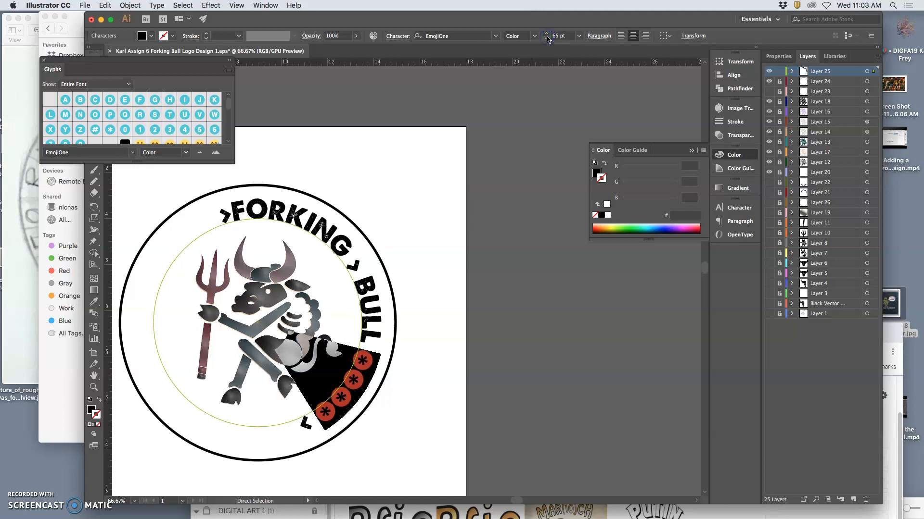
{"action": "left_click", "coordinate": [546, 33]}
{"action": "left_click", "coordinate": [546, 33]}
{"action": "left_click", "coordinate": [547, 33]}
{"action": "left_click", "coordinate": [546, 33]}
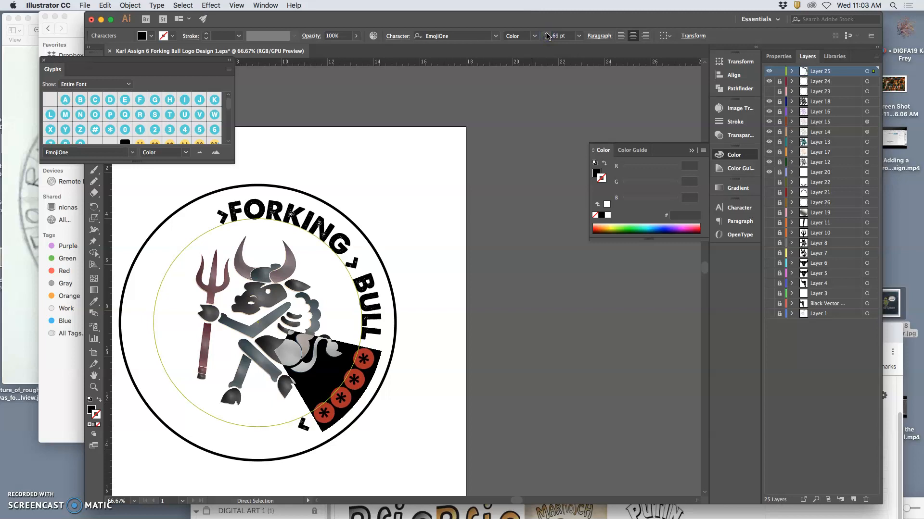
{"action": "left_click", "coordinate": [547, 36]}
{"action": "left_click", "coordinate": [476, 179]}
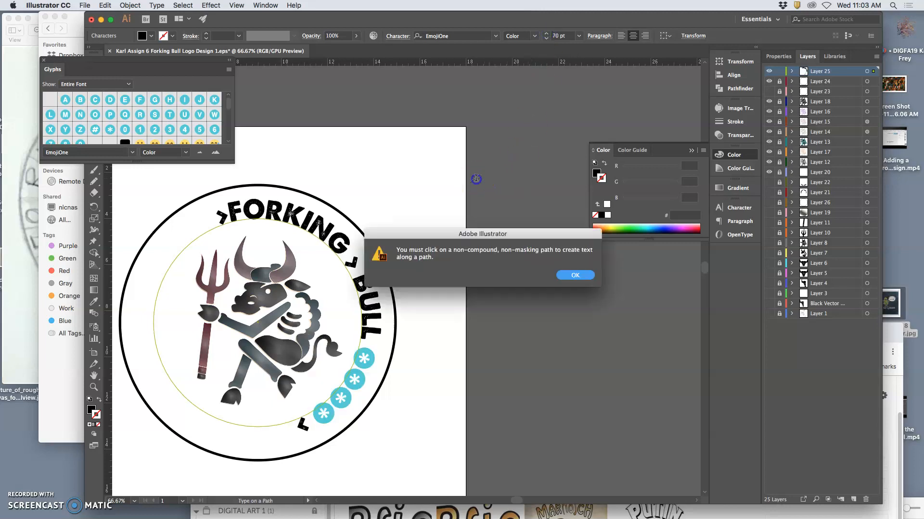
{"action": "left_click", "coordinate": [575, 275]}
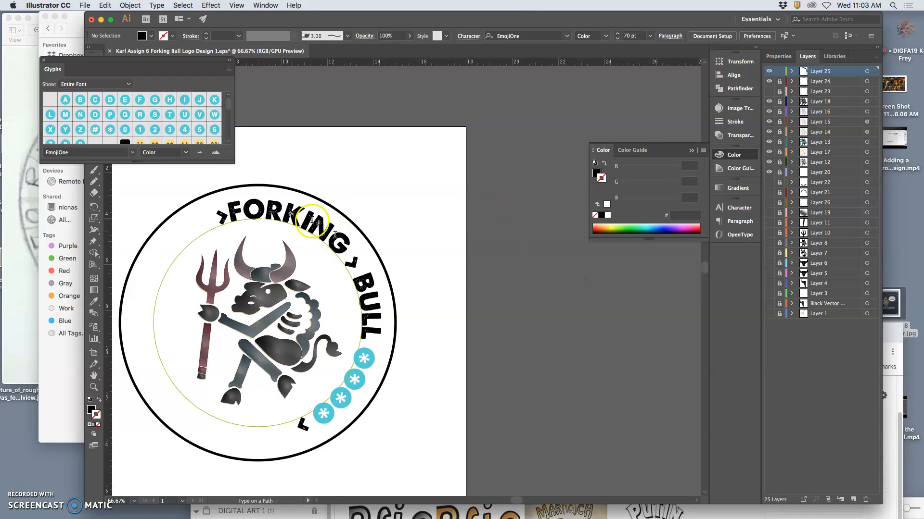
{"action": "left_click", "coordinate": [44, 60]}
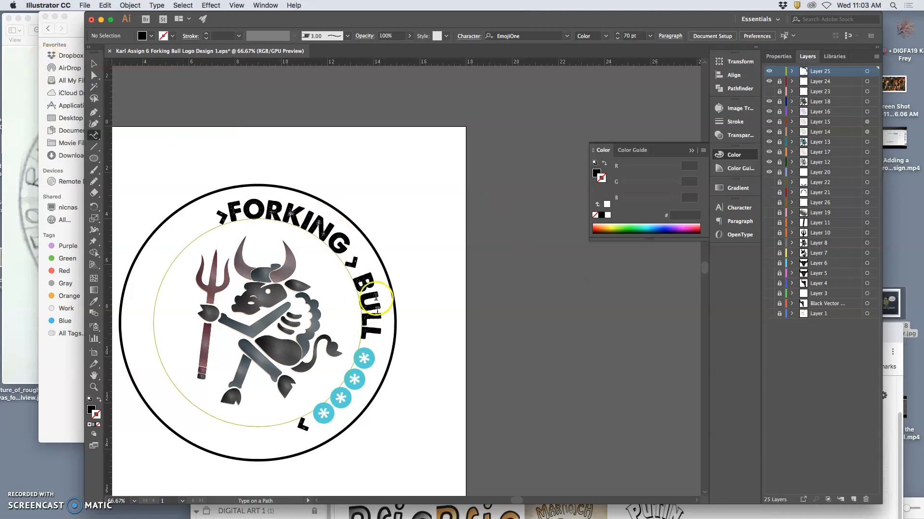
Step: Slide the circular lettering counterclockwise along its path so it arches over the top of the bull
{"action": "left_click", "coordinate": [93, 63]}
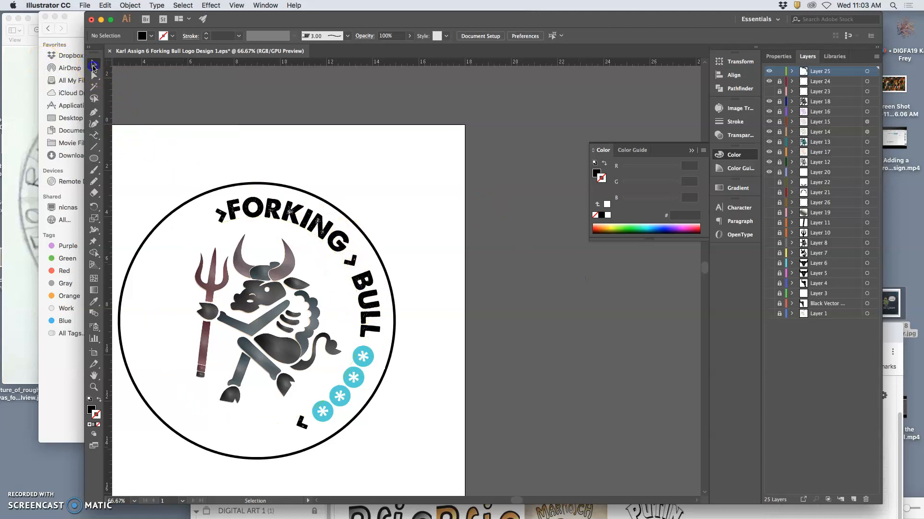
{"action": "left_click", "coordinate": [324, 238]}
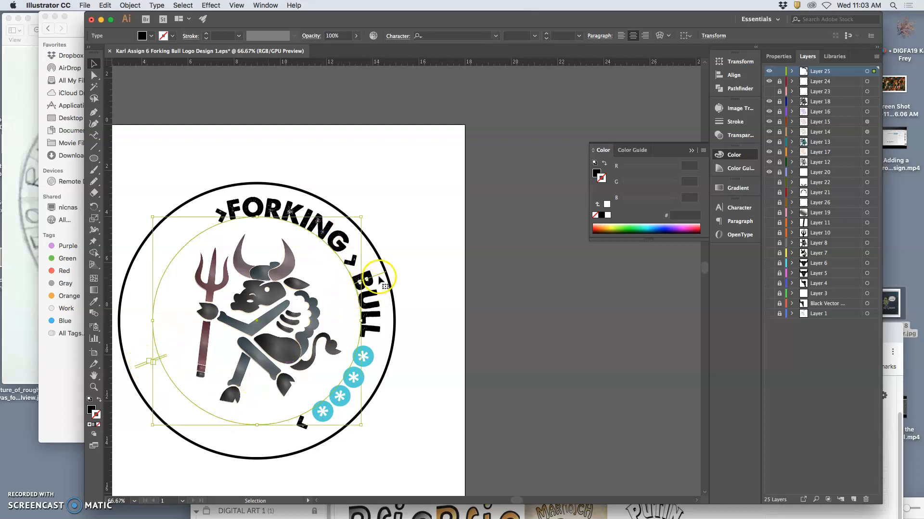
{"action": "left_click_drag", "start_coordinate": [377, 276], "coordinate": [283, 217]}
{"action": "left_click", "coordinate": [282, 218]}
Step: Widen the letter spacing of the word FORKING on the circular path
{"action": "left_click", "coordinate": [94, 136]}
{"action": "left_click_drag", "start_coordinate": [248, 207], "coordinate": [137, 273]}
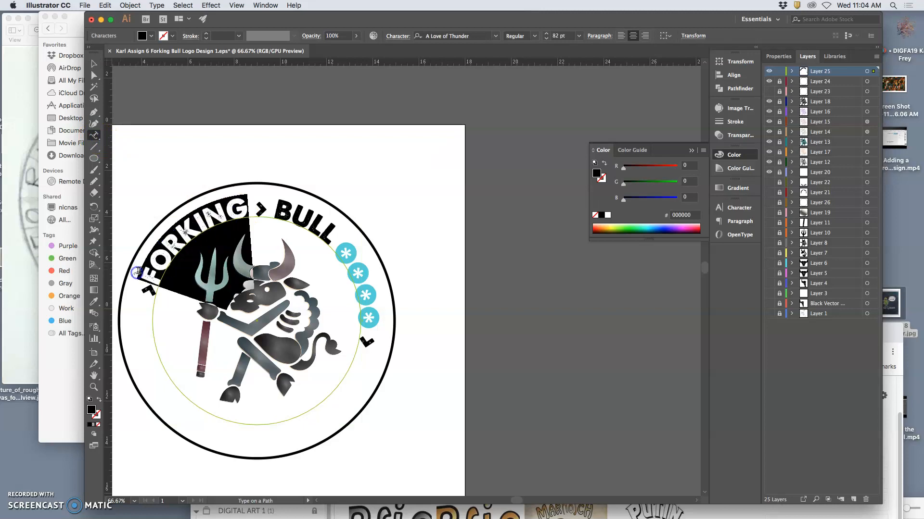
{"action": "key", "text": "alt+Right"}
{"action": "key", "text": "alt+Right"}
{"action": "key", "text": "alt+Right"}
{"action": "key", "text": "alt+Right"}
{"action": "key", "text": "alt+Right"}
{"action": "key", "text": "alt+Right"}
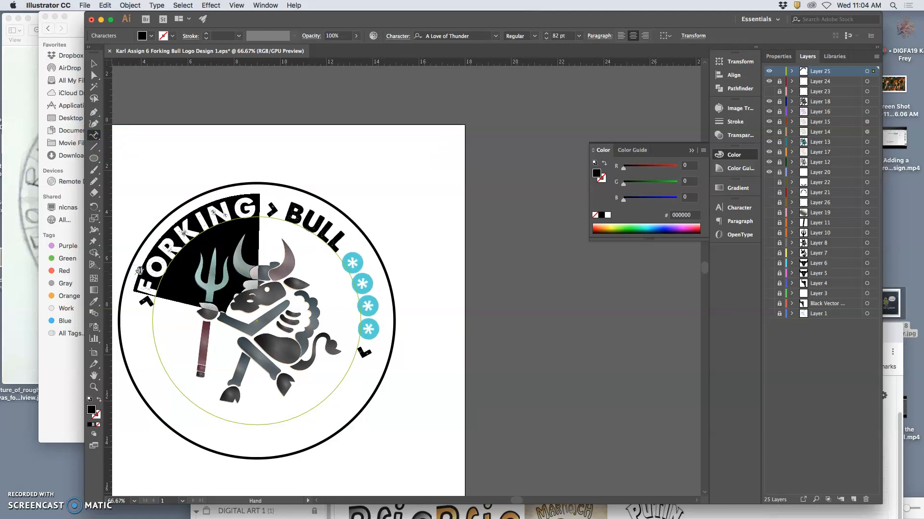
{"action": "key", "text": "alt+Right"}
{"action": "key", "text": "alt+Right"}
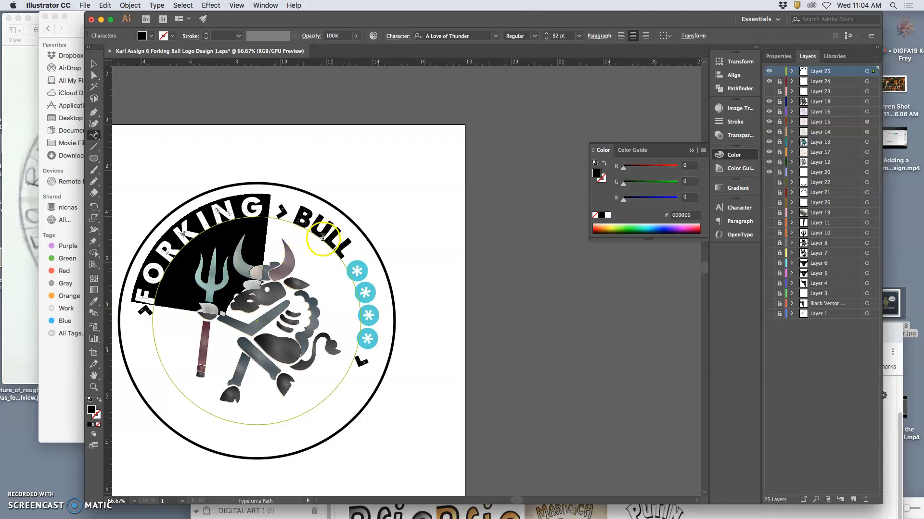
Step: Replace the angle bracket at the end of the circular text with "<"
{"action": "left_click", "coordinate": [336, 245]}
{"action": "left_click", "coordinate": [361, 279]}
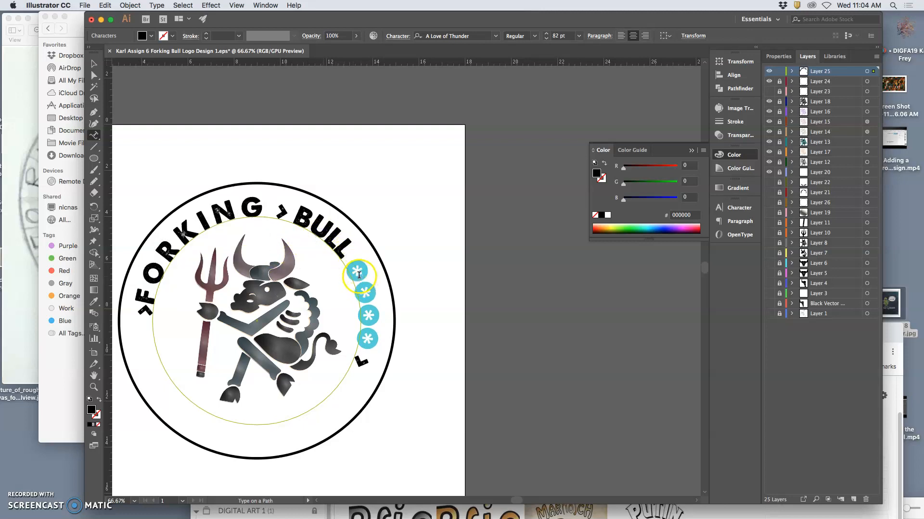
{"action": "left_click_drag", "start_coordinate": [364, 359], "coordinate": [359, 369]}
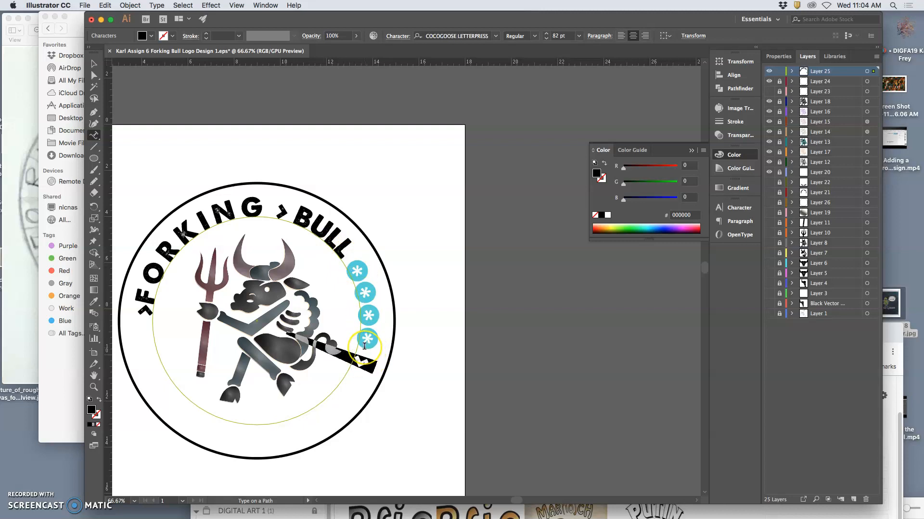
{"action": "type", "text": "<"}
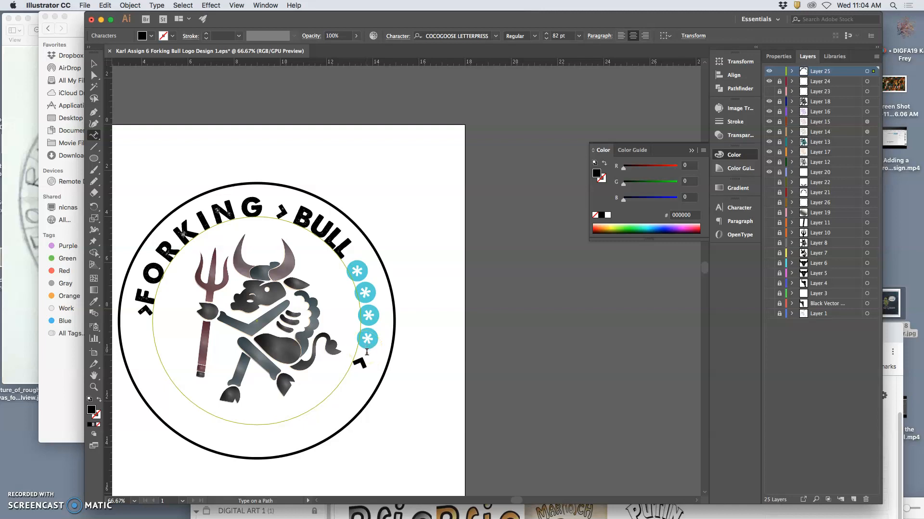
Step: Tighten the space between the last asterisk and the closing angle bracket
{"action": "left_click_drag", "start_coordinate": [363, 351], "coordinate": [363, 356]}
{"action": "key", "text": "alt+Left"}
{"action": "key", "text": "alt+Left"}
{"action": "key", "text": "alt+Left"}
{"action": "key", "text": "alt+Left"}
{"action": "key", "text": "alt+Left"}
{"action": "key", "text": "alt+Left"}
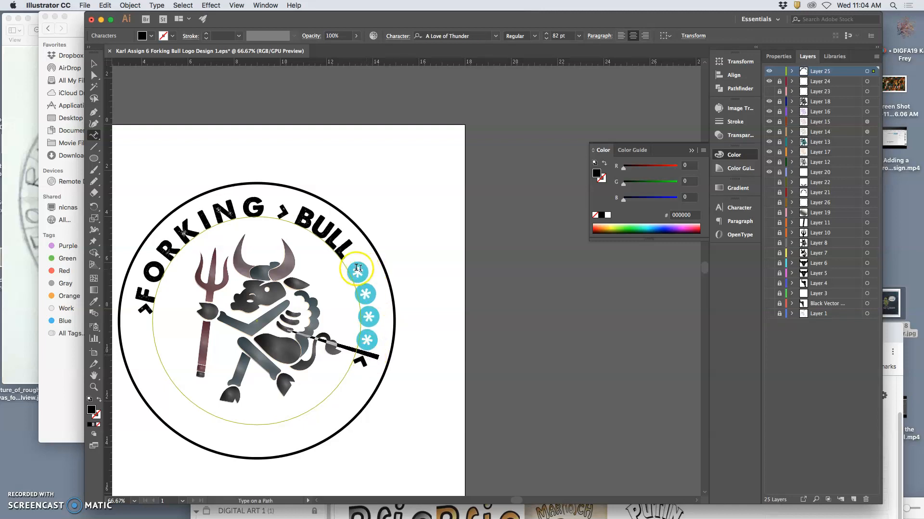
Step: Tighten the spacing of the four EmojiOne asterisks and deselect the text
{"action": "left_click_drag", "start_coordinate": [351, 264], "coordinate": [370, 345]}
{"action": "key", "text": "alt+Left"}
{"action": "key", "text": "alt+Left"}
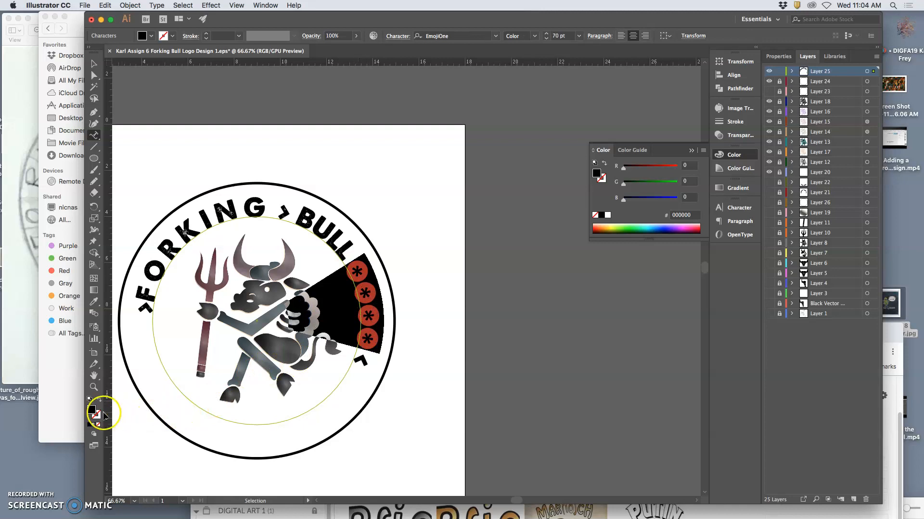
{"action": "left_click", "coordinate": [386, 362]}
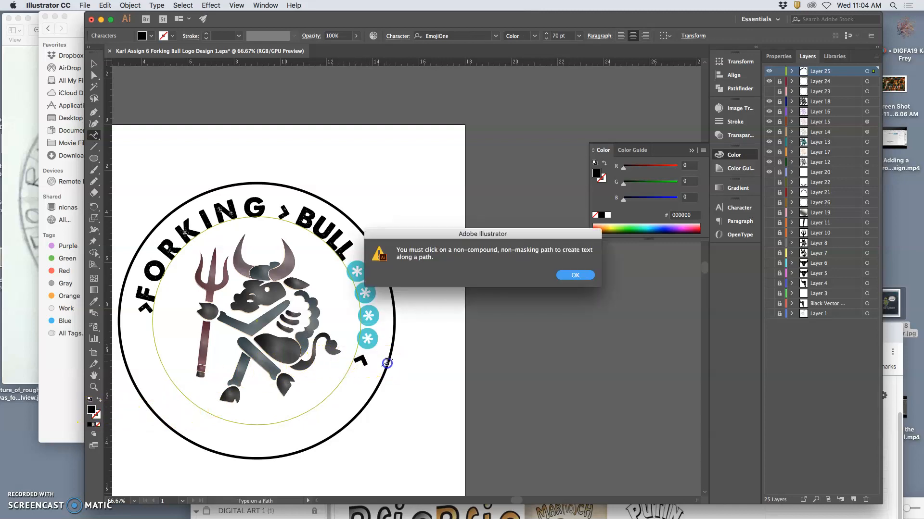
{"action": "left_click", "coordinate": [566, 276]}
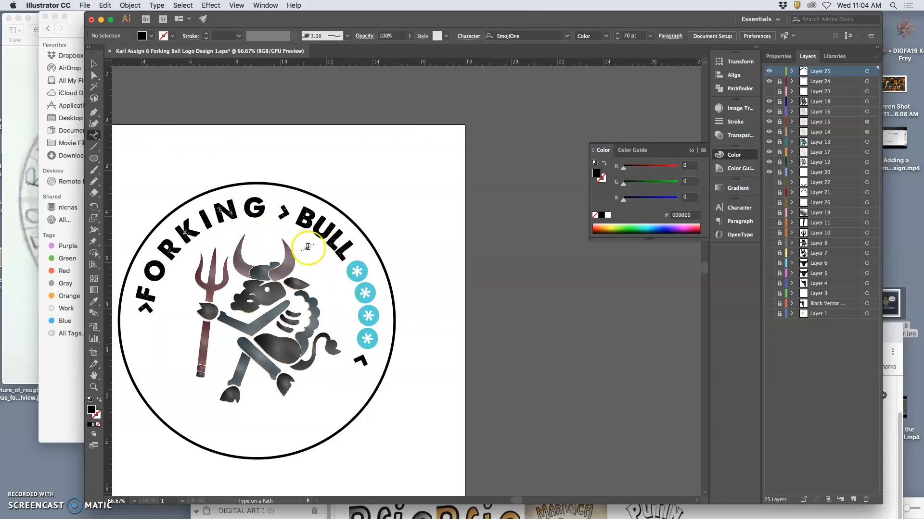
Step: Widen the gap between the opening angle bracket and the F of FORKING
{"action": "left_click", "coordinate": [148, 301]}
{"action": "key", "text": "alt+Right"}
{"action": "key", "text": "alt+Right"}
{"action": "key", "text": "alt+Right"}
{"action": "key", "text": "alt+Right"}
{"action": "key", "text": "alt+Right"}
{"action": "key", "text": "alt+Right"}
{"action": "key", "text": "alt+Right"}
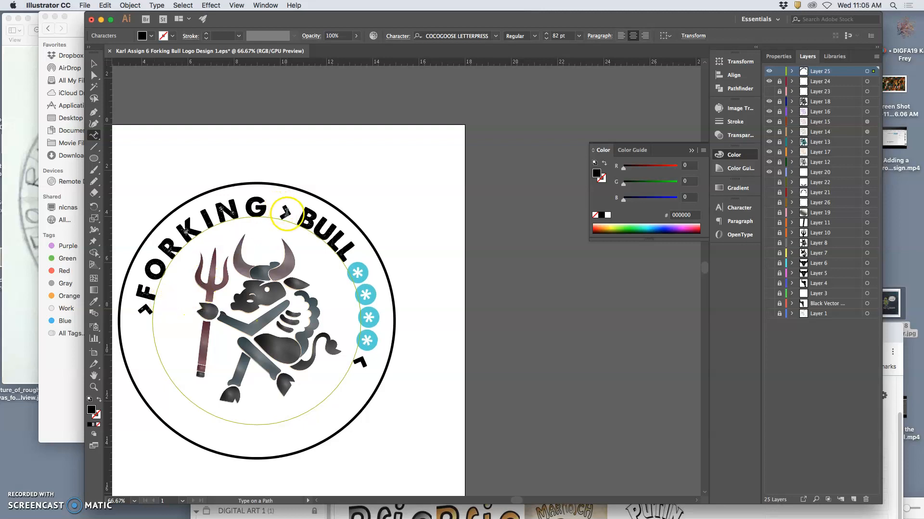
Step: Tighten the gap between the G of FORKING and the middle angle bracket
{"action": "left_click", "coordinate": [270, 212]}
{"action": "key", "text": "alt+Left"}
{"action": "key", "text": "alt+Left"}
{"action": "key", "text": "alt+Left"}
{"action": "key", "text": "alt+Left"}
{"action": "key", "text": "alt+Left"}
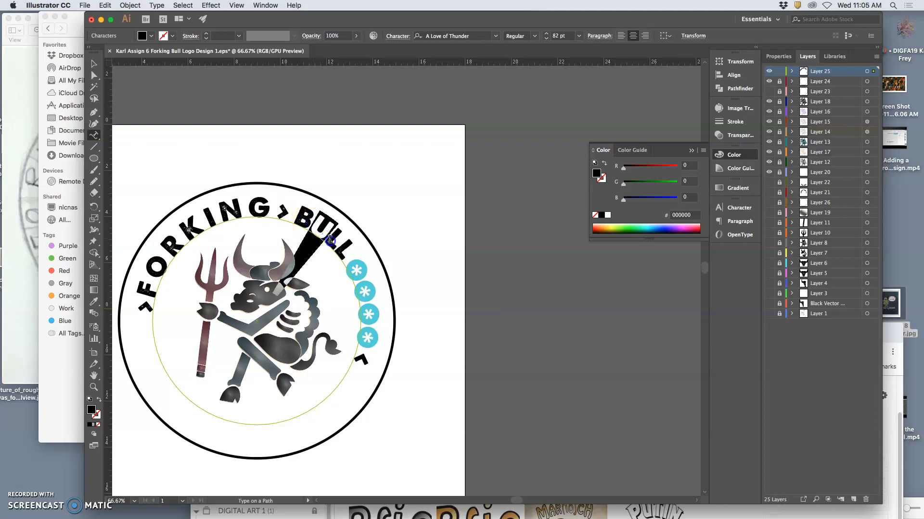
Step: Try widening the letter spacing on only the middle letters U and L of BULL
{"action": "key", "text": "alt+Right"}
{"action": "key", "text": "alt+Right"}
{"action": "key", "text": "alt+Right"}
{"action": "key", "text": "alt+Right"}
{"action": "key", "text": "alt+Right"}
{"action": "key", "text": "alt+Right"}
{"action": "key", "text": "alt+Right"}
{"action": "key", "text": "alt+Right"}
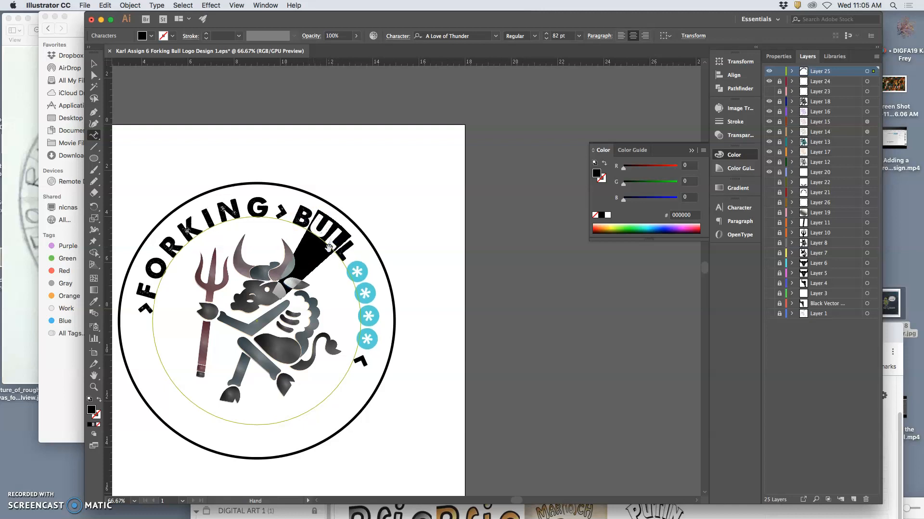
{"action": "key", "text": "alt+Right"}
{"action": "key", "text": "alt+Right"}
{"action": "key", "text": "alt+Right"}
{"action": "key", "text": "alt+Right"}
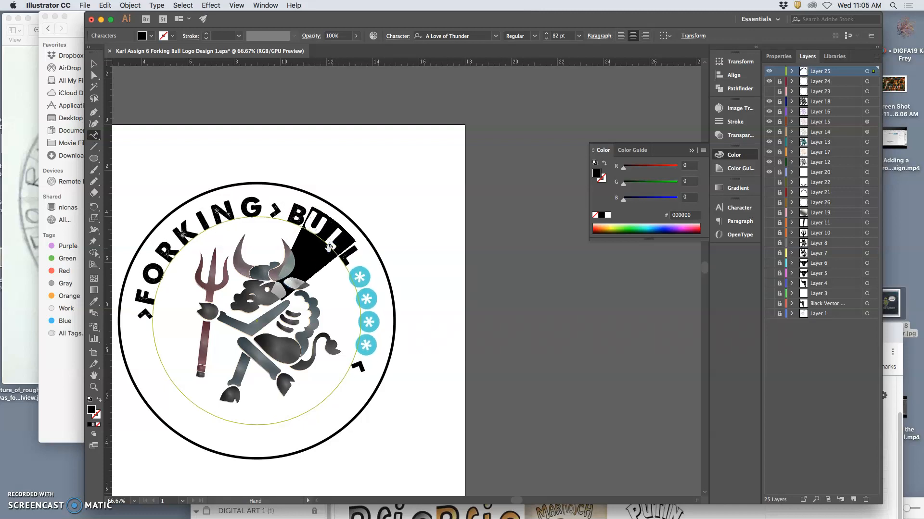
{"action": "key", "text": "alt+Right"}
{"action": "key", "text": "alt+Right"}
{"action": "key", "text": "alt+Right"}
{"action": "key", "text": "alt+Right"}
{"action": "key", "text": "alt+Right"}
{"action": "key", "text": "alt+Right"}
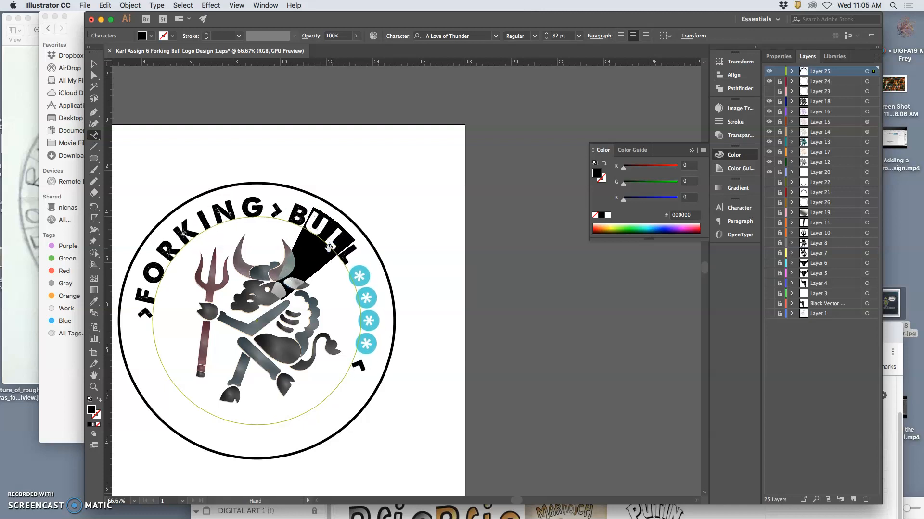
{"action": "key", "text": "alt+Right"}
{"action": "key", "text": "alt+Right"}
{"action": "key", "text": "alt+Right"}
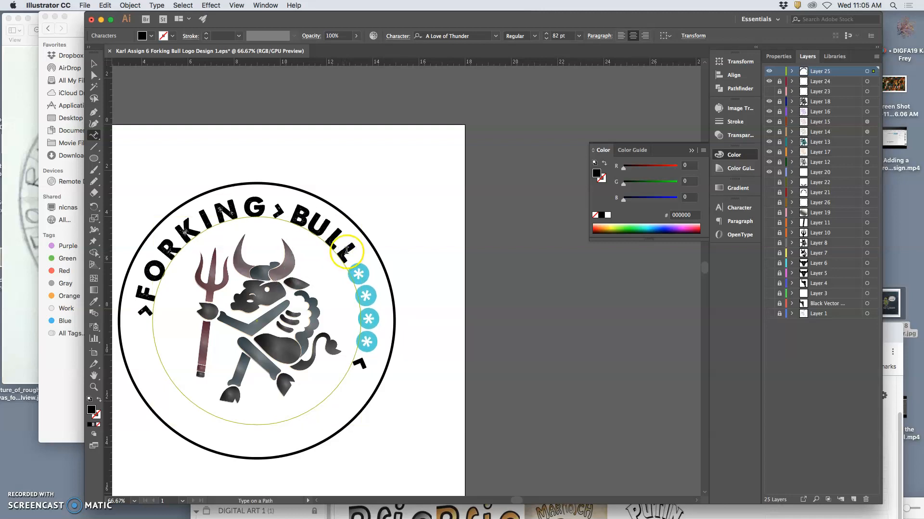
Step: Undo the trial letter-spacing changes in the word BULL
{"action": "key", "text": "alt+Right"}
{"action": "key", "text": "alt+Right"}
{"action": "key", "text": "alt+Right"}
{"action": "key", "text": "alt+Right"}
{"action": "key", "text": "alt+Right"}
{"action": "key", "text": "alt+Right"}
{"action": "key", "text": "alt+Left"}
{"action": "key", "text": "alt+Left"}
{"action": "key", "text": "alt+Left"}
{"action": "key", "text": "alt+Left"}
{"action": "key", "text": "alt+Left"}
{"action": "key", "text": "alt+Left"}
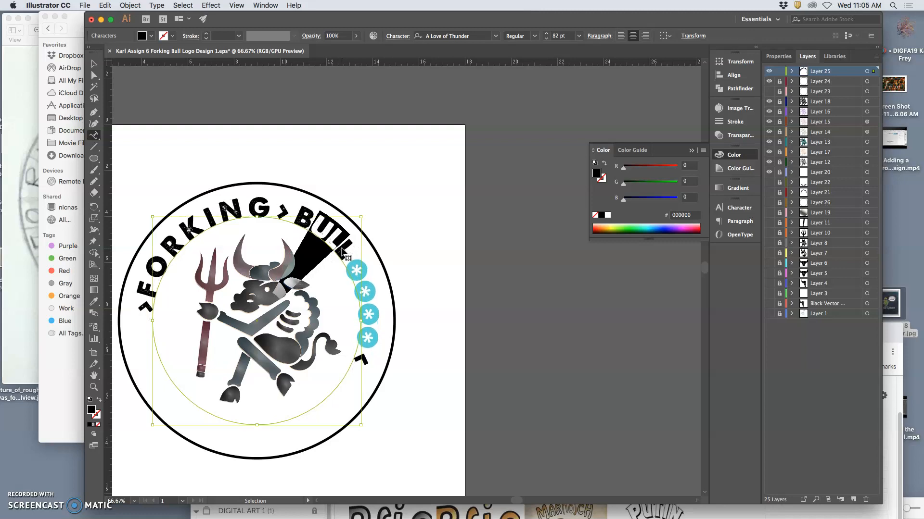
{"action": "key", "text": "super+Left"}
Step: Widen the letter spacing of the whole word BULL to resemble the spread of FORKING
{"action": "mouse_move", "coordinate": [337, 247]}
{"action": "left_mouse_down"}
{"action": "mouse_move", "coordinate": [297, 223]}
{"action": "mouse_move", "coordinate": [347, 257]}
{"action": "left_mouse_up"}
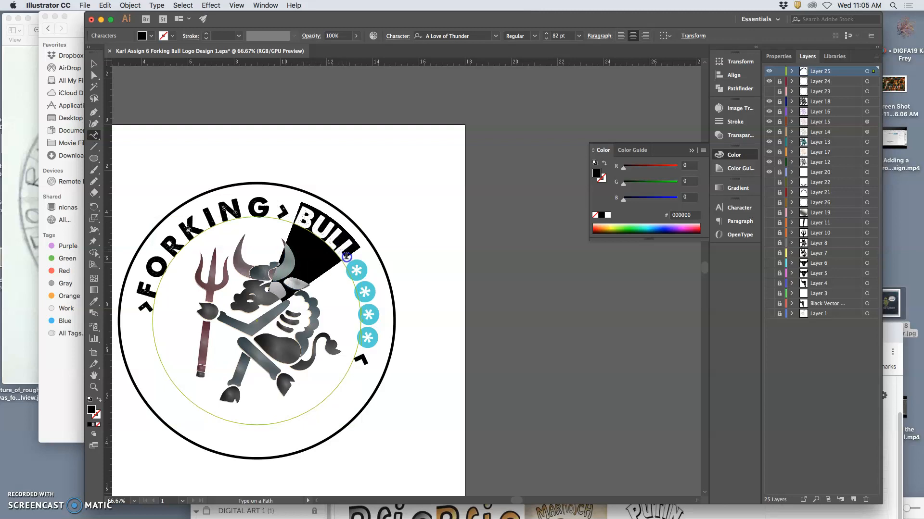
{"action": "key", "text": "alt+Right"}
{"action": "key", "text": "alt+Right"}
{"action": "key", "text": "alt+Right"}
{"action": "key", "text": "alt+Right"}
{"action": "key", "text": "alt+Right"}
{"action": "key", "text": "alt+Right"}
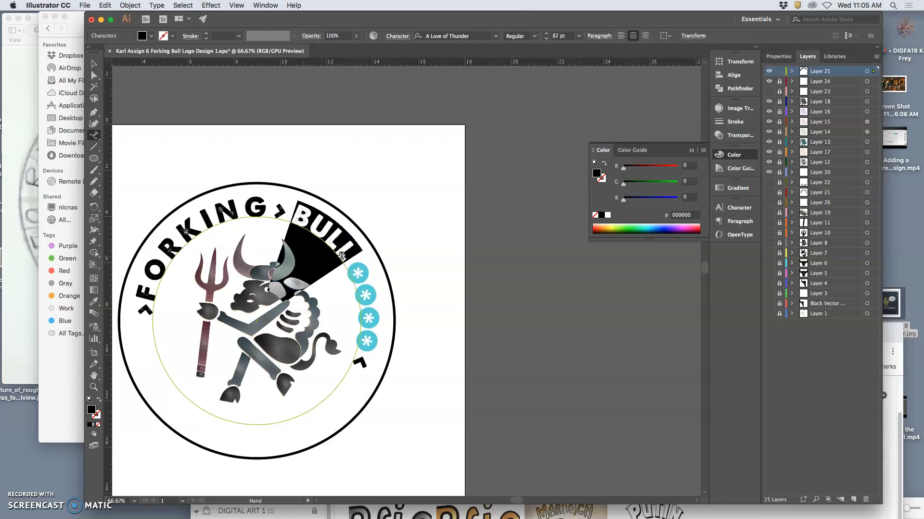
{"action": "key", "text": "alt+Right"}
{"action": "key", "text": "alt+Right"}
{"action": "key", "text": "alt+Right"}
{"action": "key", "text": "alt+Right"}
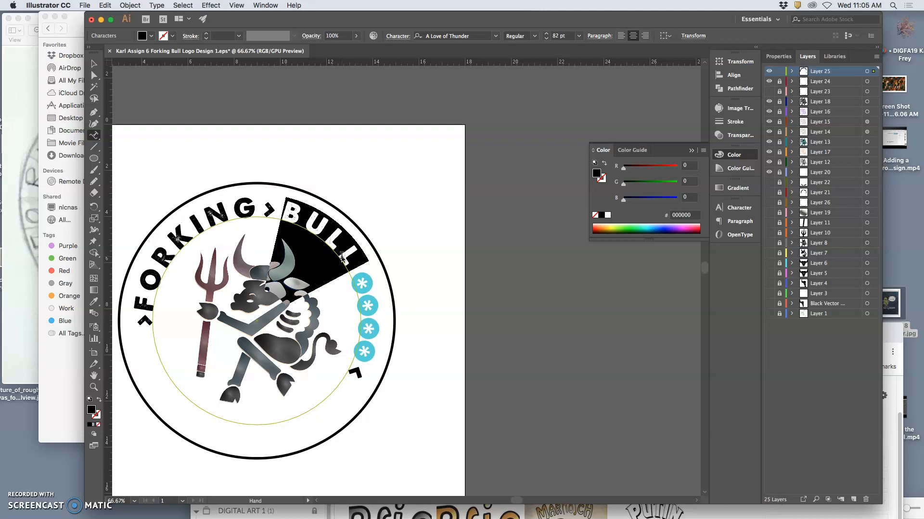
{"action": "key", "text": "alt+Right"}
Step: Check the hand-drawn logo sketch in Preview and delete the space between BULL and the first asterisk
{"action": "key", "text": "super+Tab"}
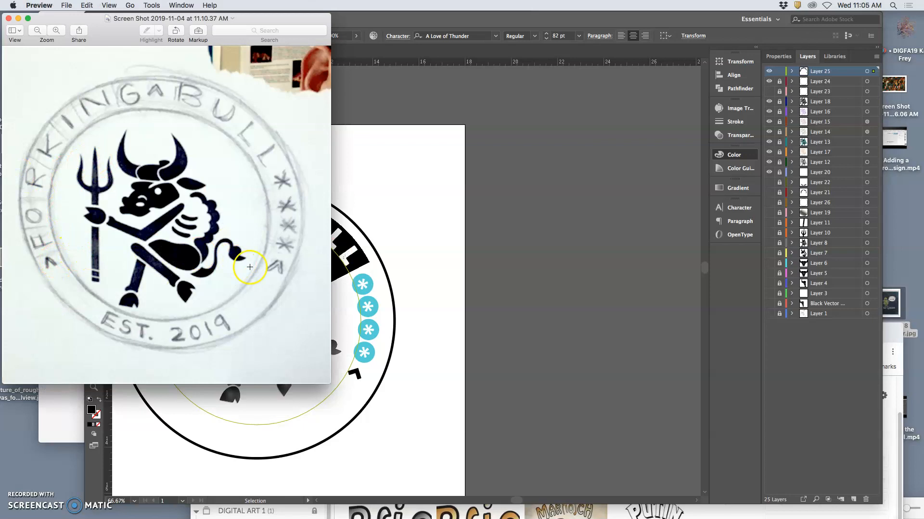
{"action": "left_click", "coordinate": [433, 285]}
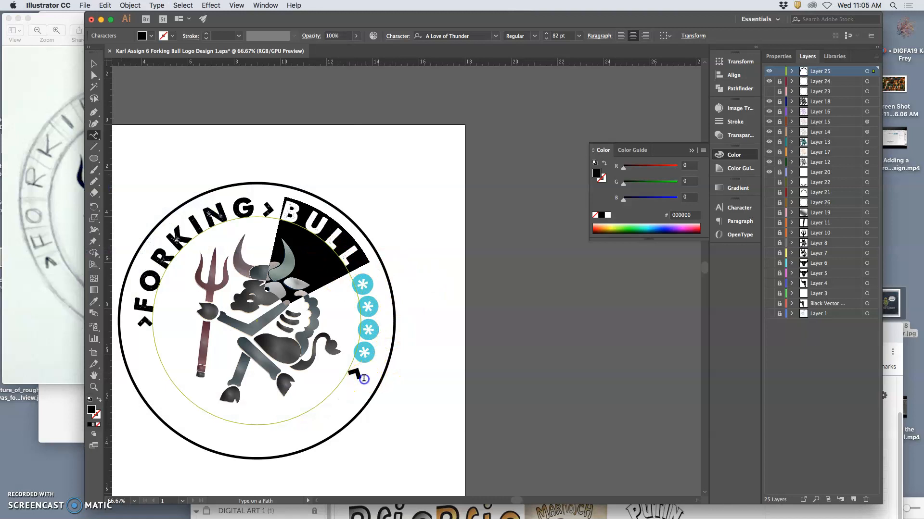
{"action": "left_click", "coordinate": [364, 379]}
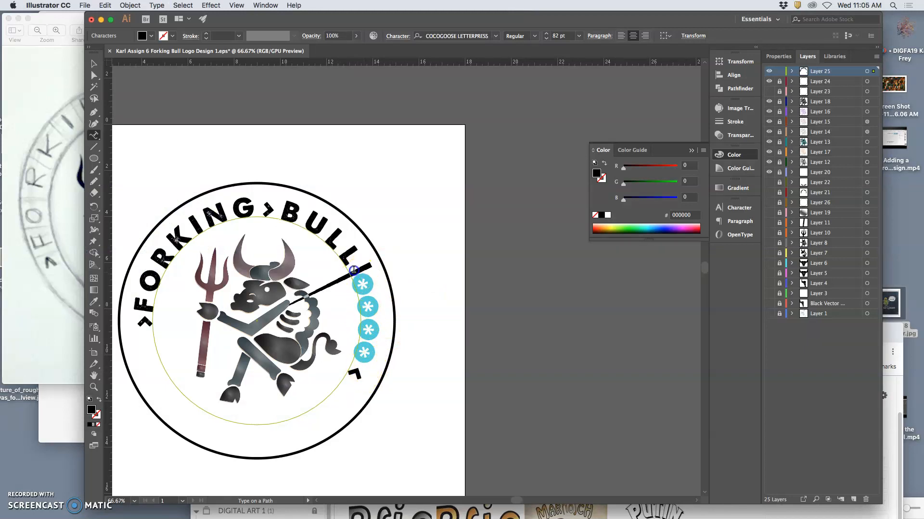
{"action": "left_click", "coordinate": [351, 264]}
{"action": "left_click", "coordinate": [46, 255]}
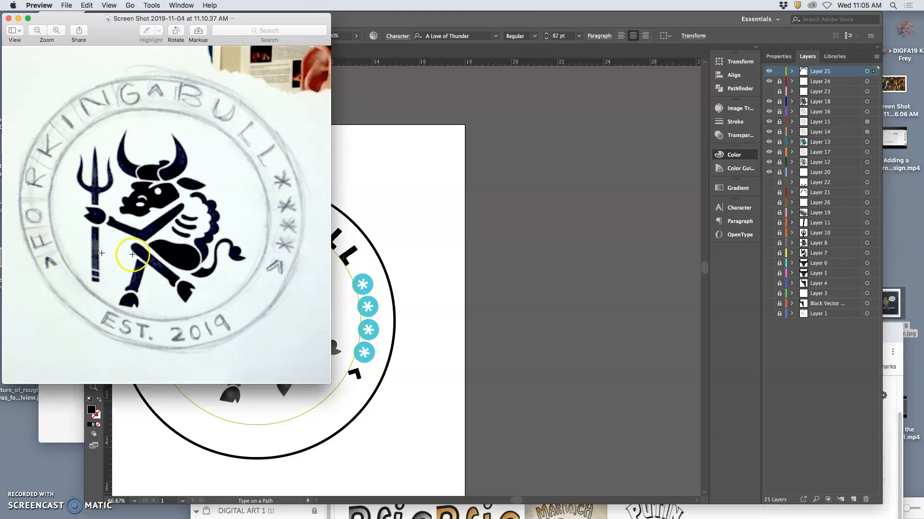
{"action": "left_click", "coordinate": [366, 278]}
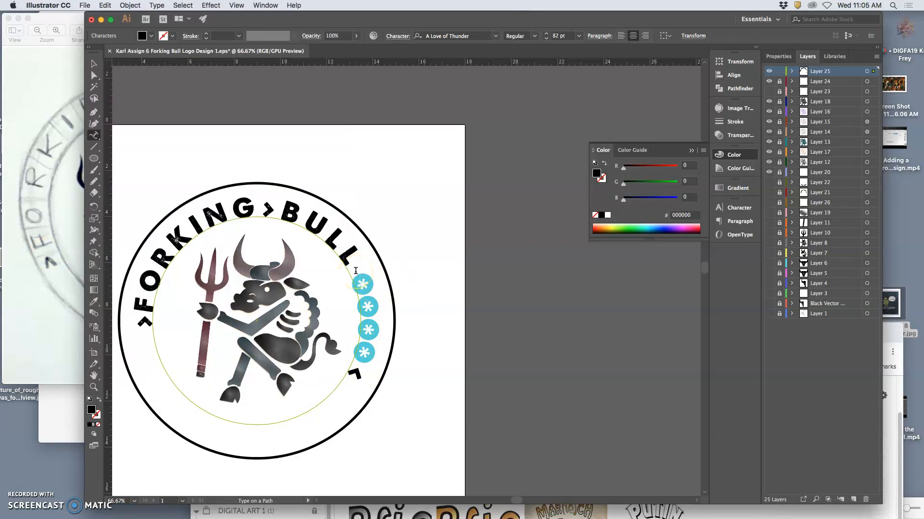
{"action": "left_click_drag", "start_coordinate": [355, 272], "coordinate": [353, 268]}
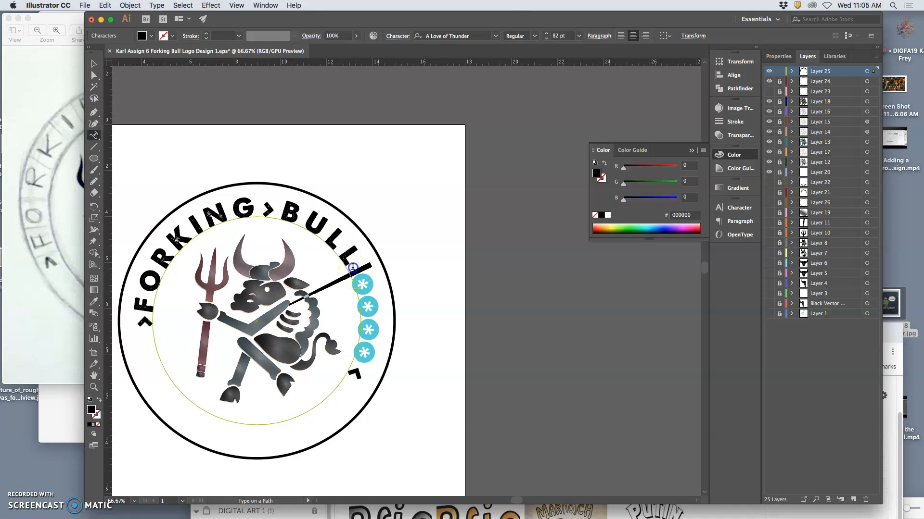
{"action": "key", "text": "BackSpace"}
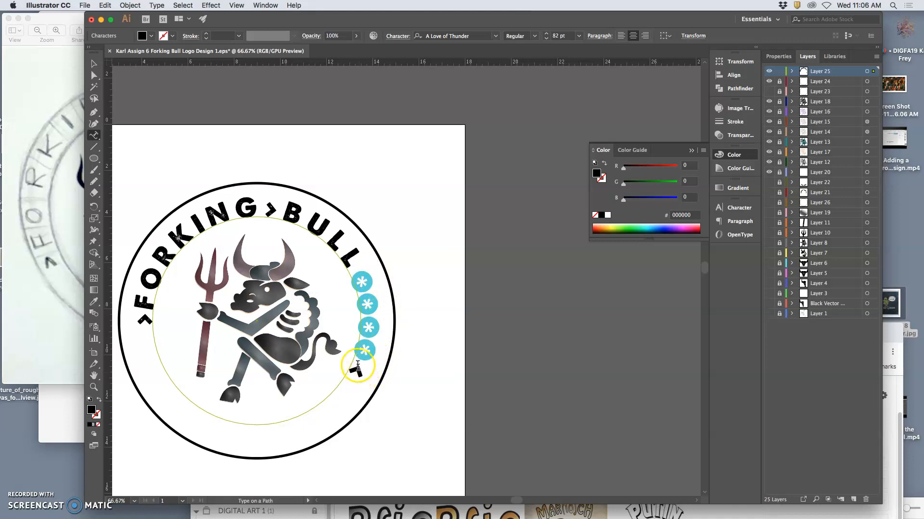
Step: Slide the lettering further counterclockwise along the circle so both end brackets sit level
{"action": "left_click", "coordinate": [94, 64]}
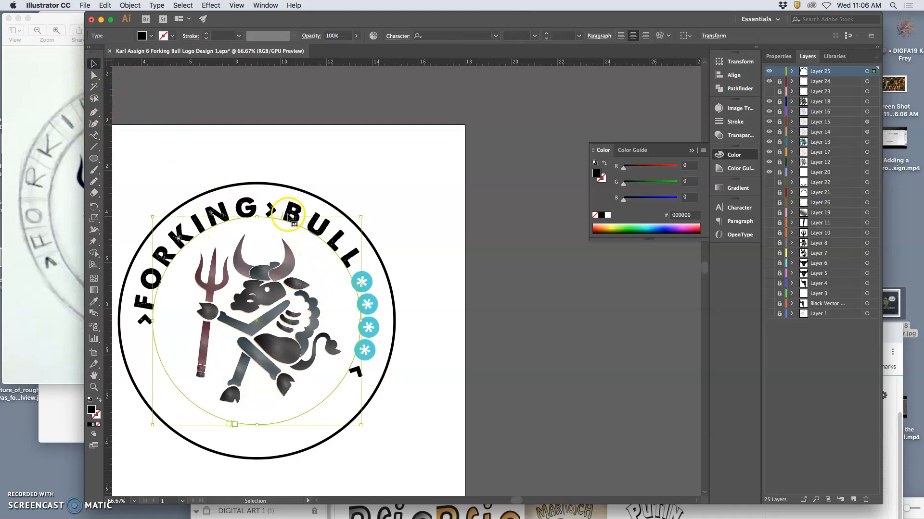
{"action": "left_click_drag", "start_coordinate": [283, 218], "coordinate": [260, 216]}
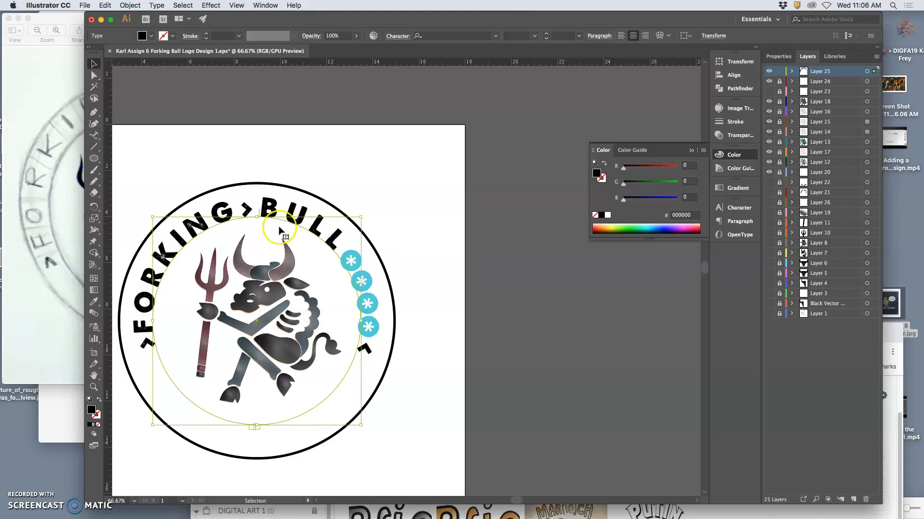
Step: Enlarge all of the circular lettering, brackets and asterisks together to a font size of 90 pt
{"action": "left_click", "coordinate": [94, 136]}
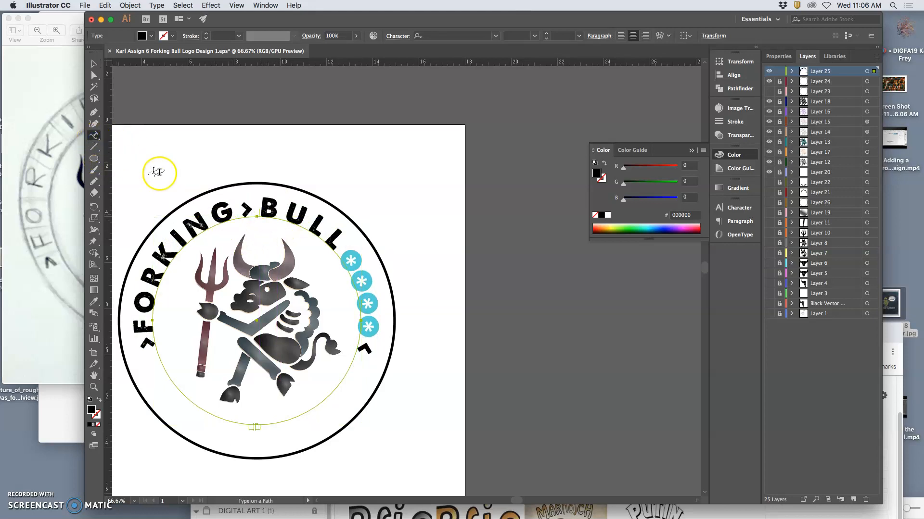
{"action": "triple_click", "coordinate": [208, 223]}
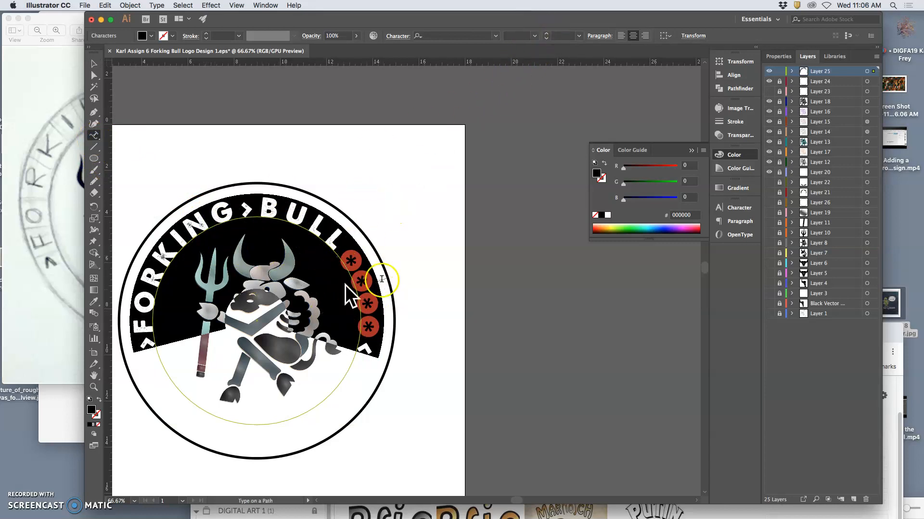
{"action": "left_click", "coordinate": [546, 34]}
{"action": "left_click", "coordinate": [546, 34]}
{"action": "left_click", "coordinate": [545, 33]}
{"action": "left_click", "coordinate": [546, 34]}
{"action": "left_click", "coordinate": [546, 34]}
{"action": "left_click", "coordinate": [546, 33]}
{"action": "left_click", "coordinate": [546, 34]}
{"action": "left_click", "coordinate": [546, 34]}
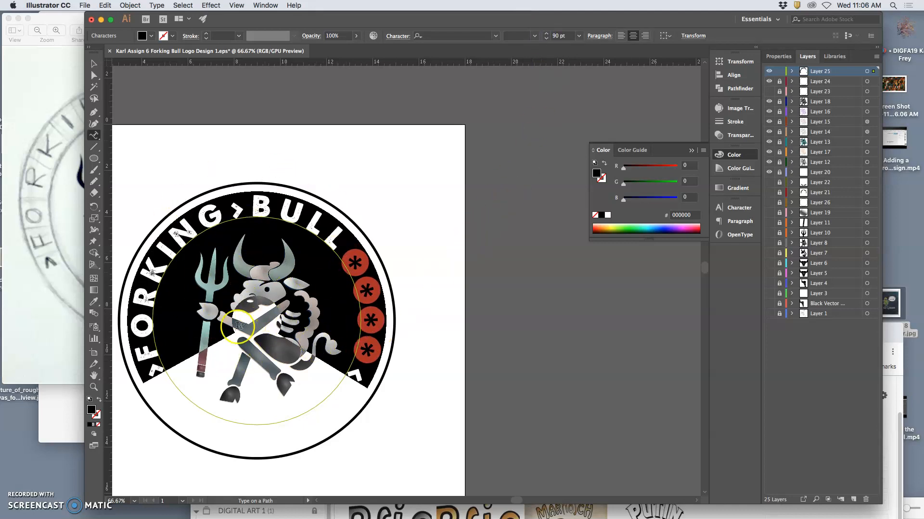
{"action": "left_click", "coordinate": [433, 170]}
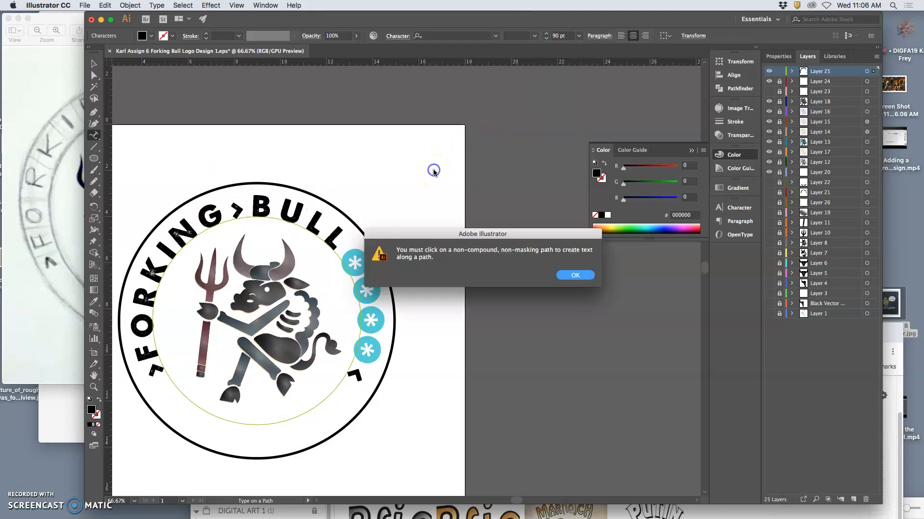
Step: Unlock Layer 24 and toggle the visibility of Layers 24 and 23 to tell the outer and inner circles apart
{"action": "left_click", "coordinate": [564, 274]}
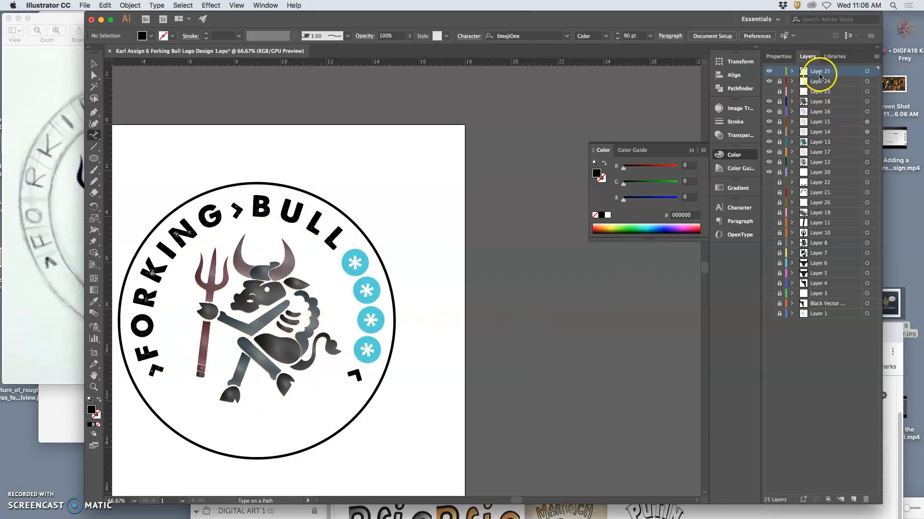
{"action": "left_click", "coordinate": [769, 81]}
{"action": "left_click", "coordinate": [770, 82]}
{"action": "left_click", "coordinate": [769, 91]}
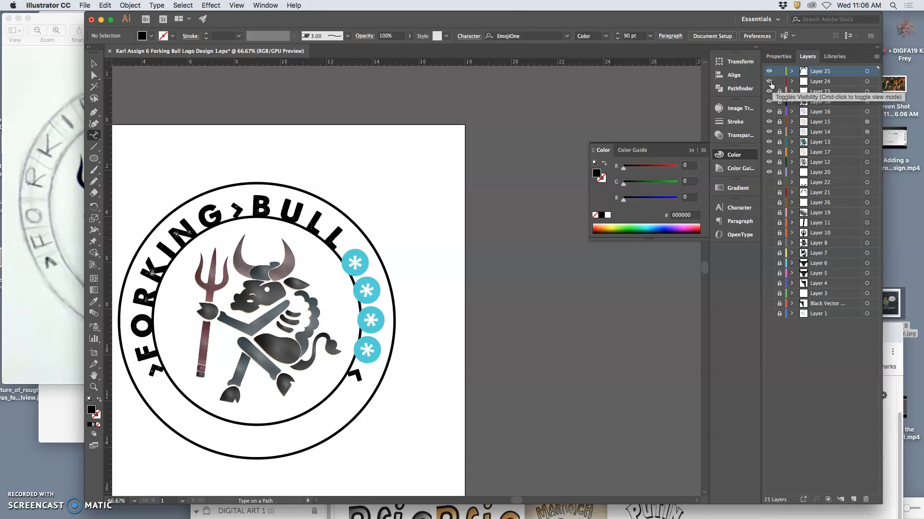
{"action": "left_click", "coordinate": [770, 82]}
{"action": "left_click", "coordinate": [769, 82]}
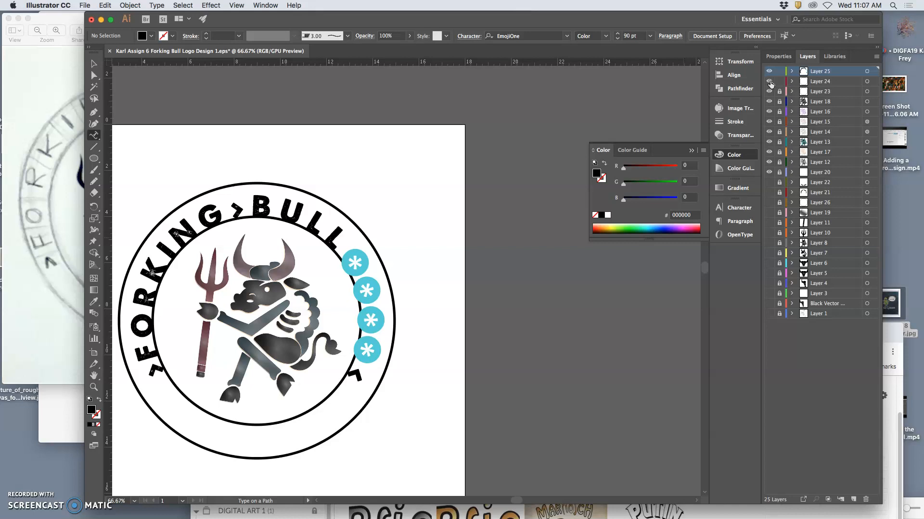
{"action": "left_click", "coordinate": [769, 90]}
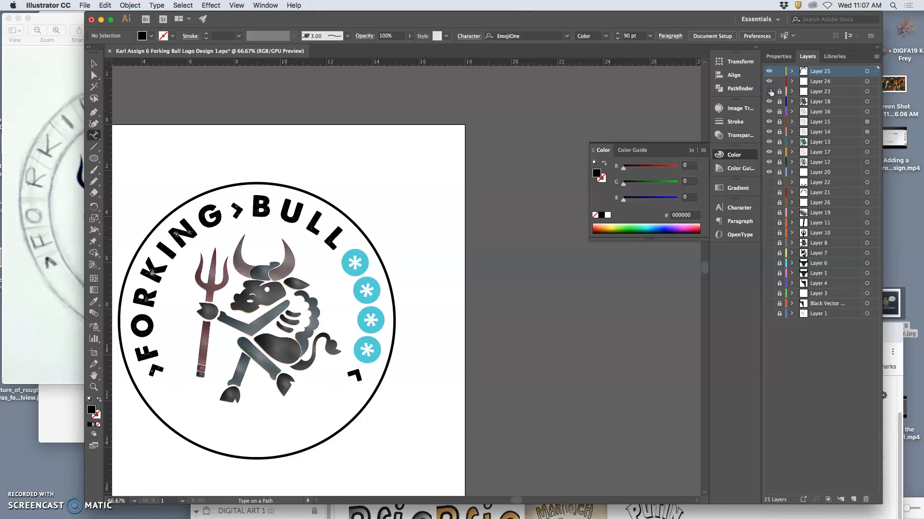
Step: Duplicate the outer circle from Layer 24 in place onto a new layer, then lock and hide Layer 24
{"action": "left_click", "coordinate": [796, 81]}
{"action": "left_click", "coordinate": [867, 83]}
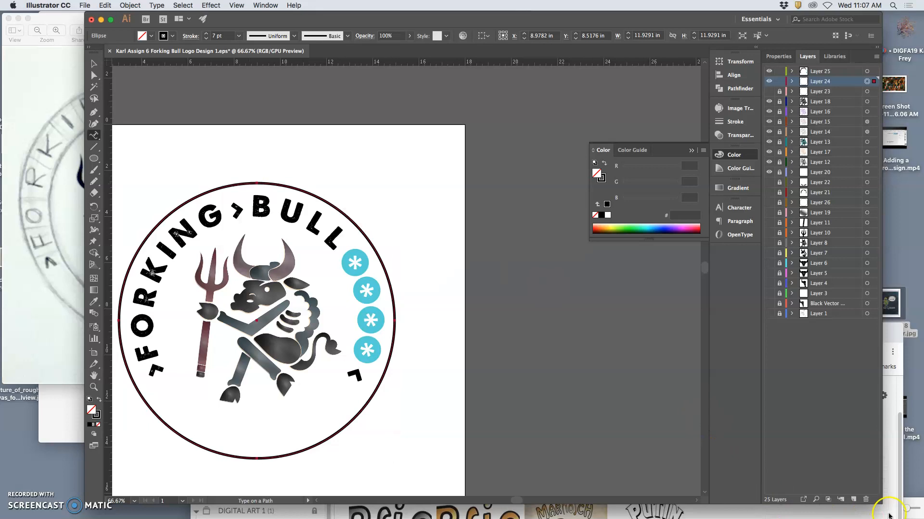
{"action": "left_click", "coordinate": [853, 499]}
{"action": "key", "text": "v"}
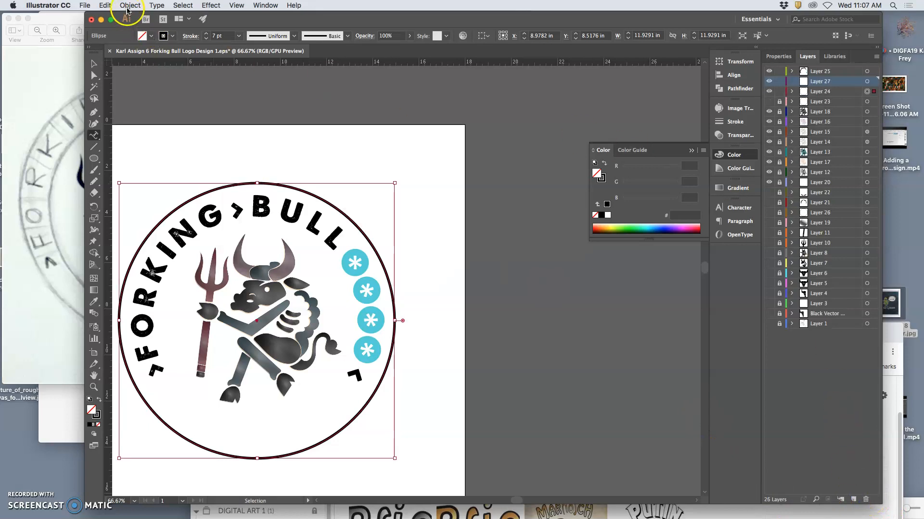
{"action": "left_click", "coordinate": [108, 6]}
{"action": "left_click", "coordinate": [140, 83]}
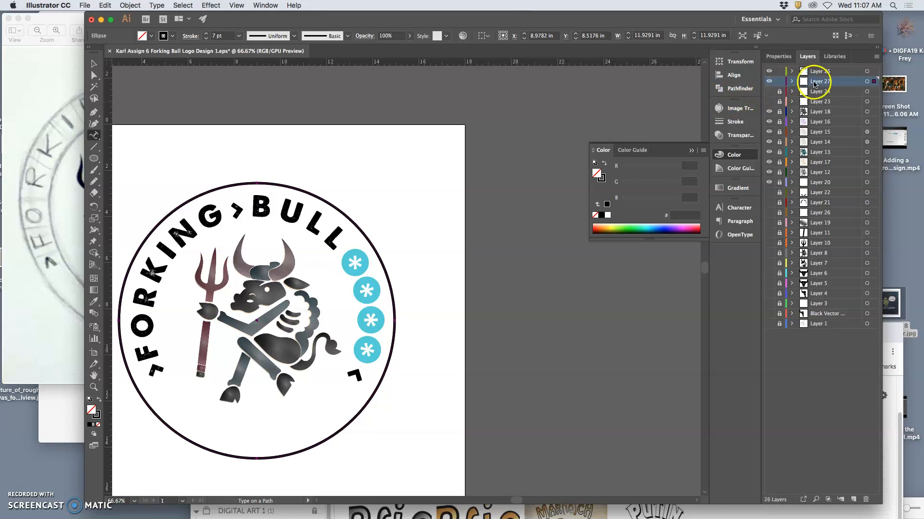
Step: Write EST. 2019 as type along the duplicated outer circle
{"action": "left_click", "coordinate": [95, 138]}
{"action": "left_click", "coordinate": [165, 422]}
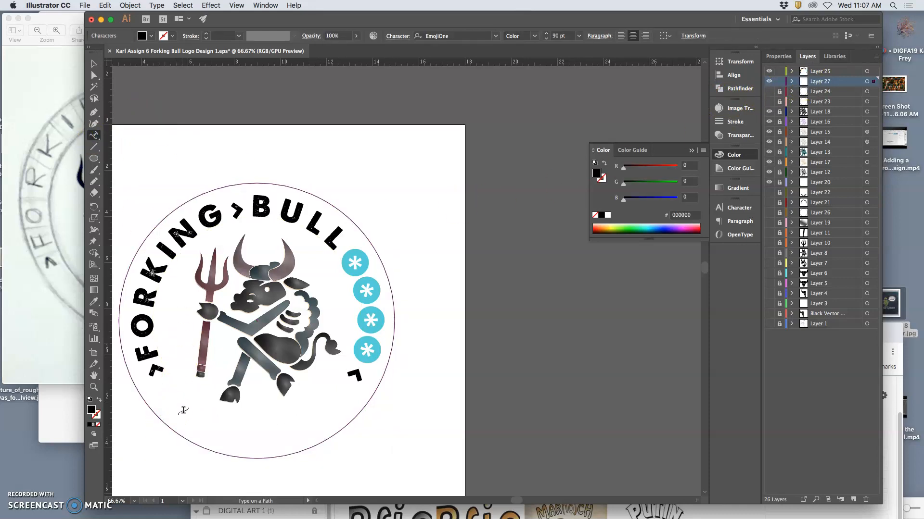
{"action": "type", "text": "EST"}
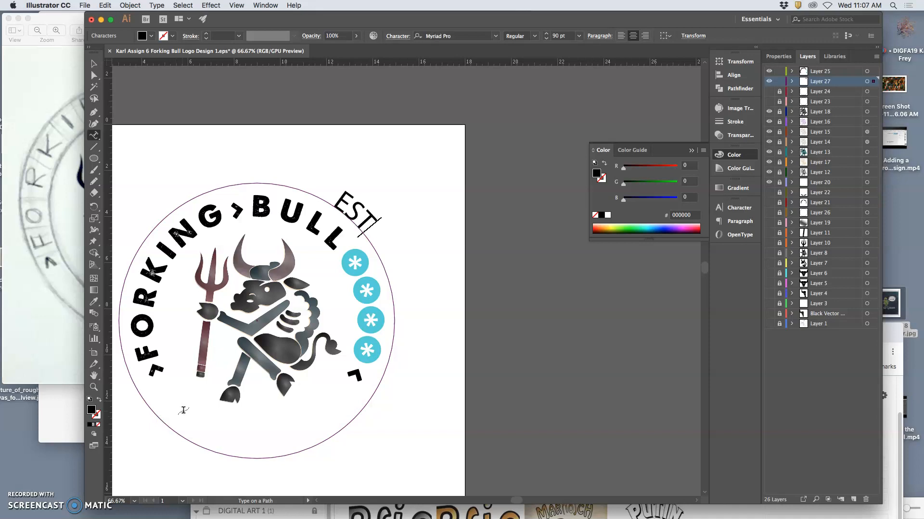
{"action": "type", "text": ". 2019"}
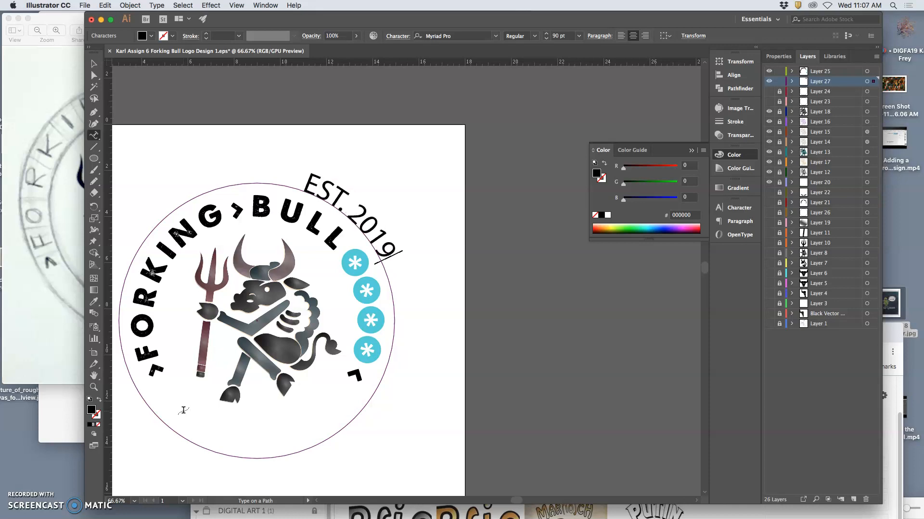
Step: Set the font of the EST. 2019 text to A Love of Thunder
{"action": "left_click_drag", "start_coordinate": [393, 251], "coordinate": [305, 176]}
{"action": "left_click", "coordinate": [464, 38]}
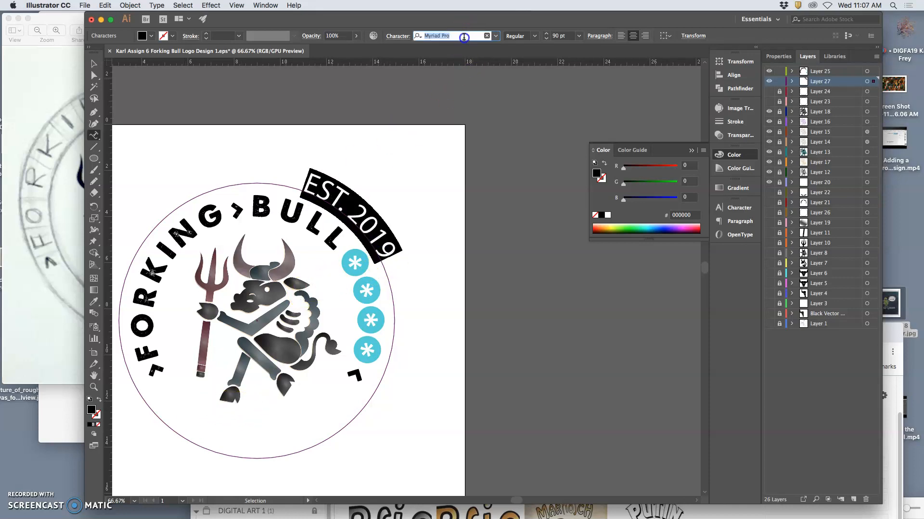
{"action": "type", "text": "Love"}
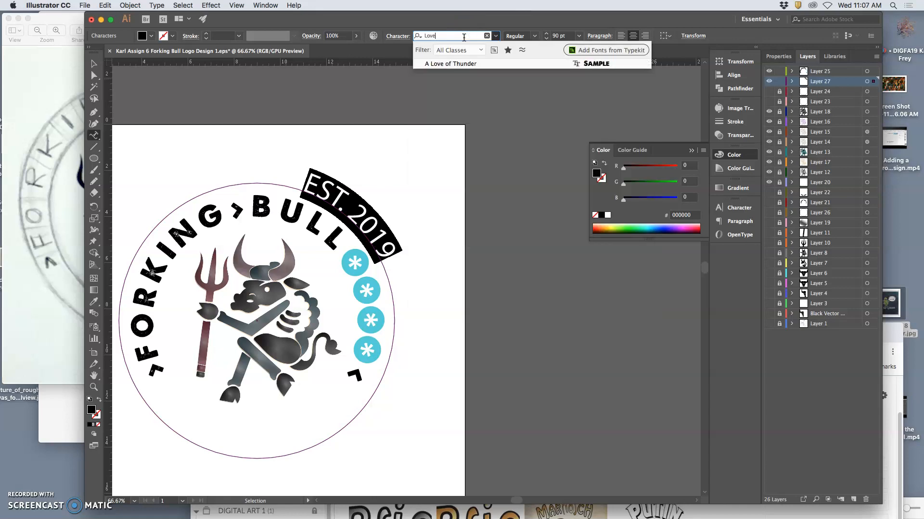
{"action": "left_click", "coordinate": [444, 64]}
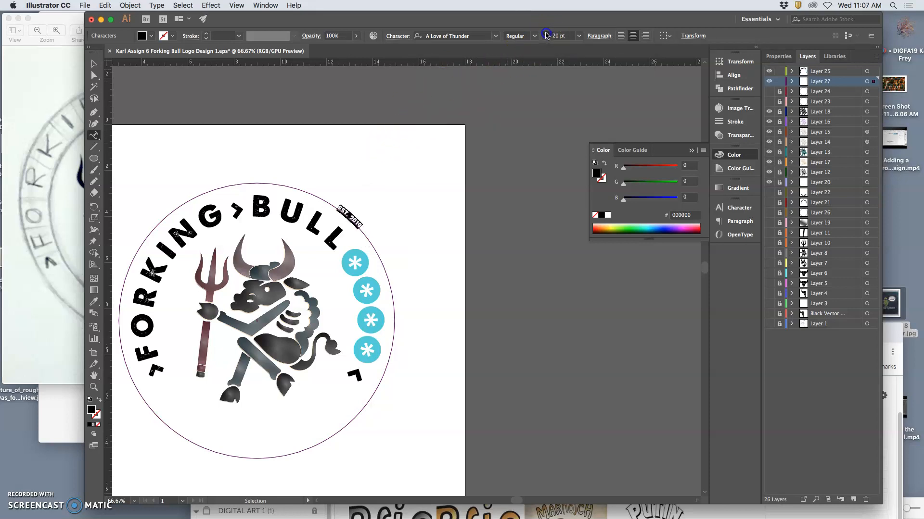
Step: Check the font size of the BULL lettering and set the whole EST. 2019 text to the matching 90 pt
{"action": "left_click", "coordinate": [547, 34]}
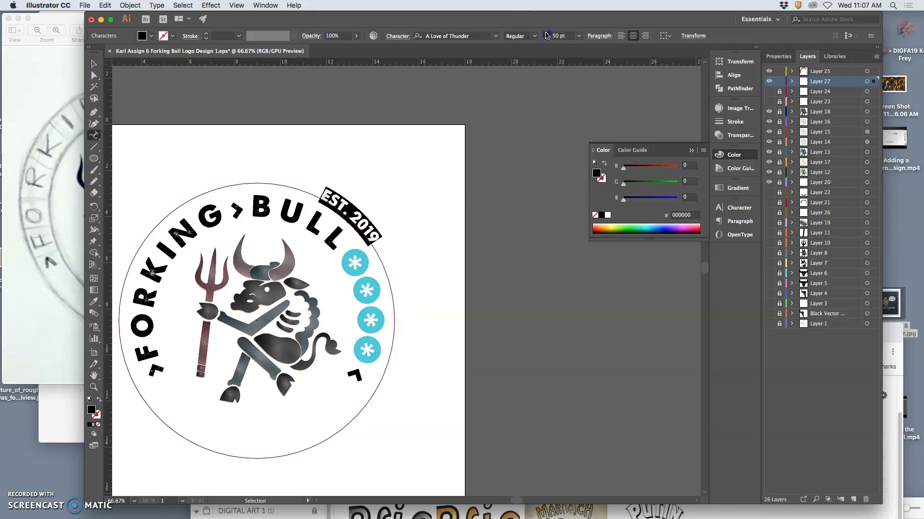
{"action": "left_click", "coordinate": [292, 216]}
{"action": "left_click_drag", "start_coordinate": [288, 217], "coordinate": [300, 222]}
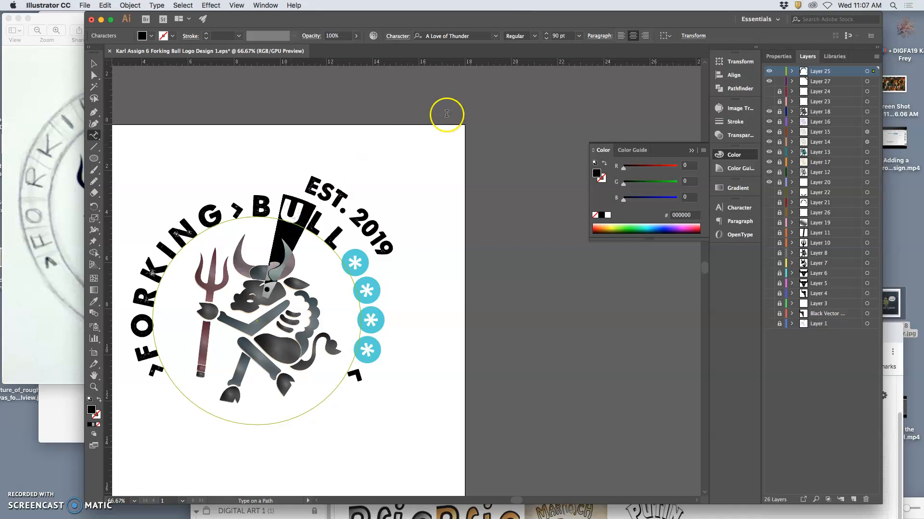
{"action": "left_click", "coordinate": [331, 197]}
{"action": "left_click", "coordinate": [310, 184]}
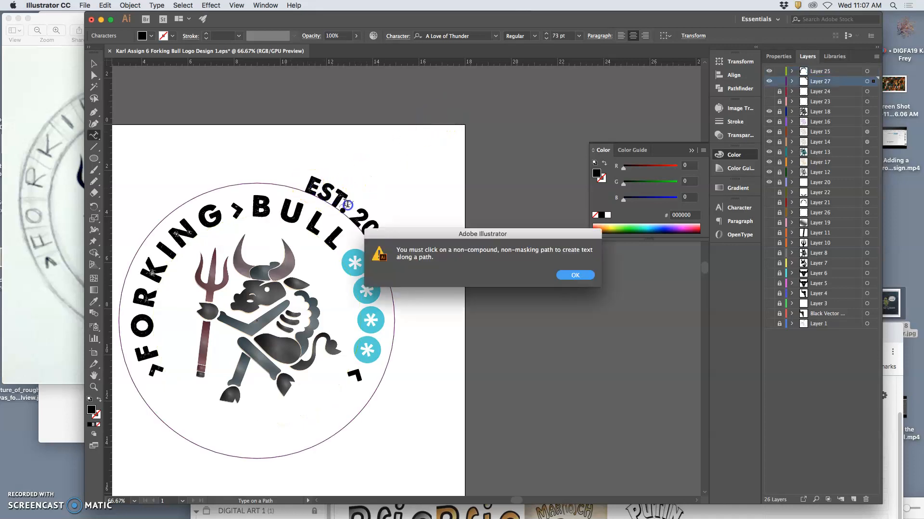
{"action": "left_click", "coordinate": [575, 275]}
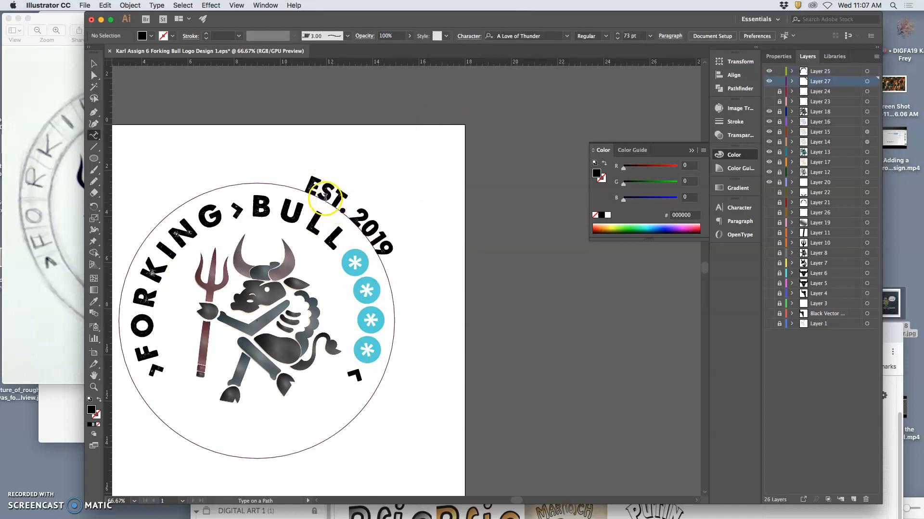
{"action": "triple_click", "coordinate": [308, 190]}
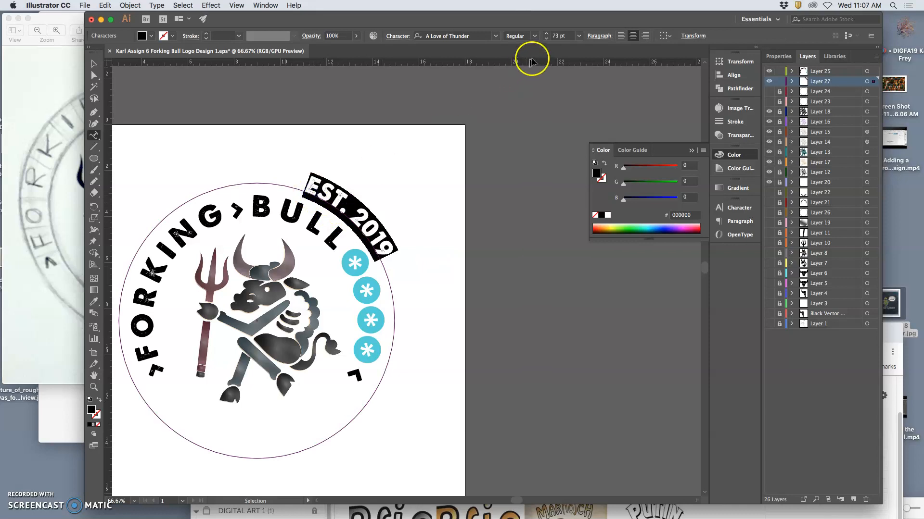
{"action": "double_click", "coordinate": [552, 37]}
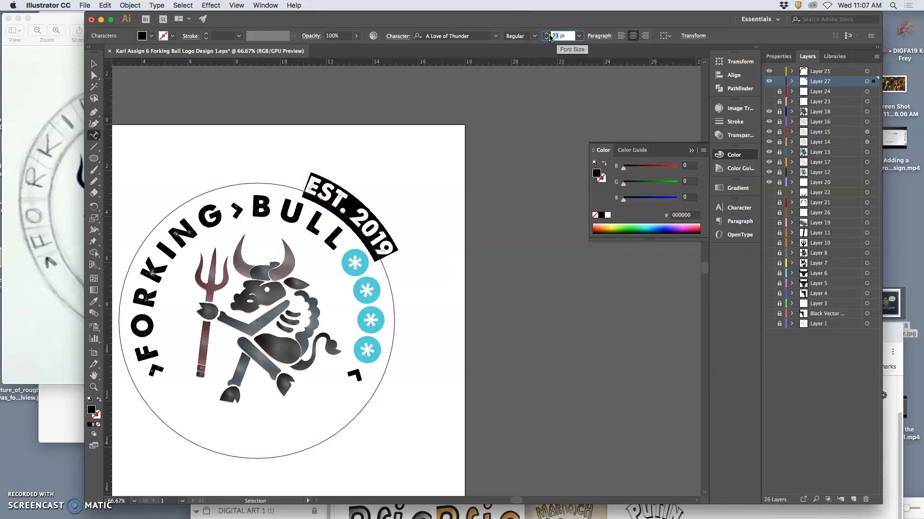
{"action": "type", "text": "90"}
{"action": "key", "text": "Return"}
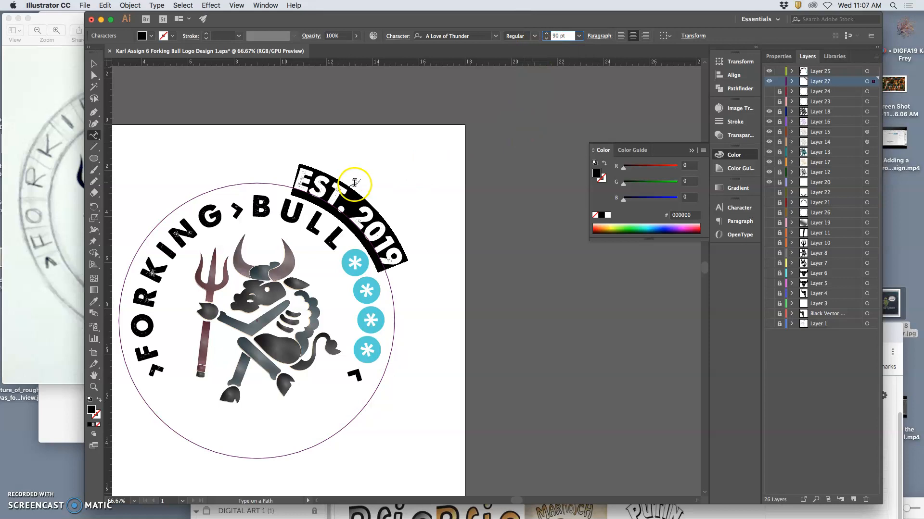
Step: Flip EST. 2019 to the inside of the outer circle and position it at the bottom of the logo
{"action": "left_click", "coordinate": [94, 63]}
{"action": "left_click", "coordinate": [281, 183]}
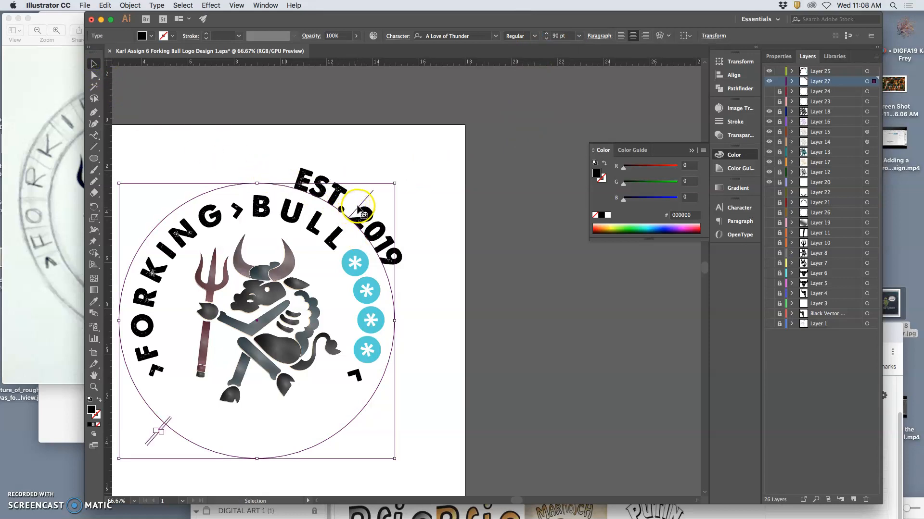
{"action": "left_click_drag", "start_coordinate": [356, 210], "coordinate": [252, 247]}
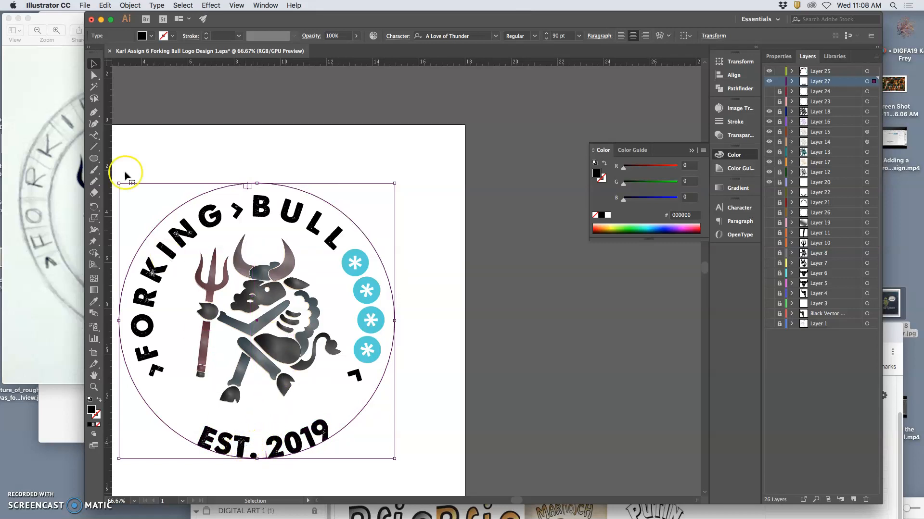
Step: Widen the letter spacing of the whole EST. 2019 text by six increments
{"action": "left_click", "coordinate": [94, 135]}
{"action": "left_click_drag", "start_coordinate": [320, 439], "coordinate": [201, 440]}
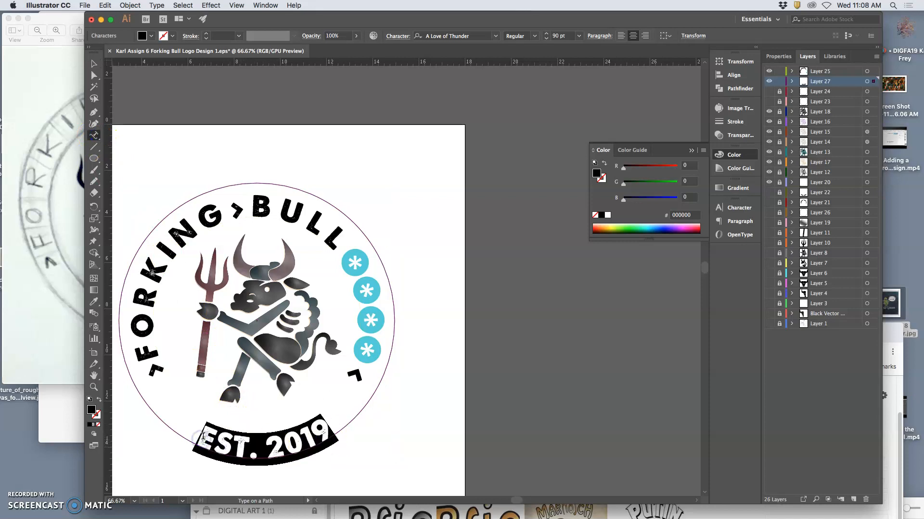
{"action": "key", "text": "alt+Right"}
{"action": "key", "text": "alt+Right"}
{"action": "key", "text": "alt+Right"}
{"action": "key", "text": "alt+Right"}
{"action": "key", "text": "alt+Right"}
{"action": "key", "text": "alt+Right"}
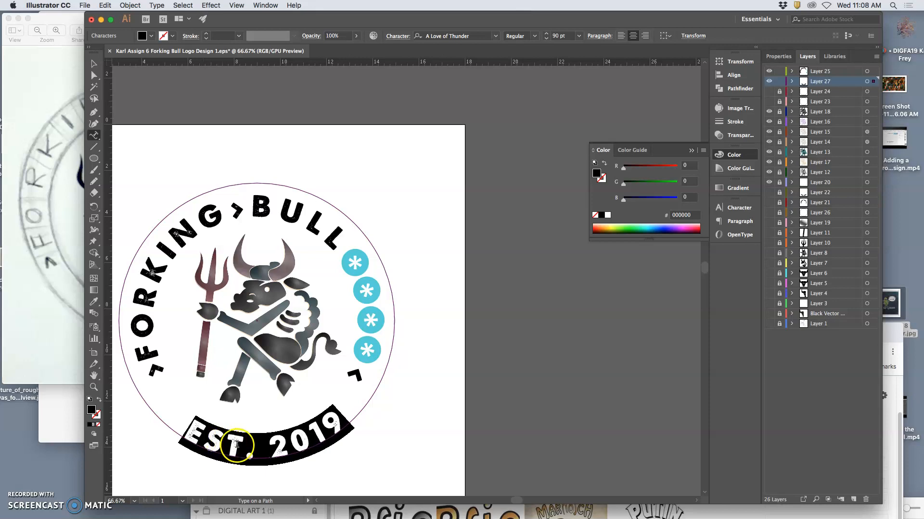
Step: Widen the letter spacing of only the letters EST by a few more increments
{"action": "left_click", "coordinate": [215, 437]}
{"action": "left_click_drag", "start_coordinate": [247, 450], "coordinate": [189, 437]}
{"action": "key", "text": "alt+Right"}
{"action": "key", "text": "alt+Right"}
{"action": "key", "text": "alt+Right"}
{"action": "key", "text": "alt+Right"}
{"action": "key", "text": "alt+Right"}
{"action": "key", "text": "alt+Right"}
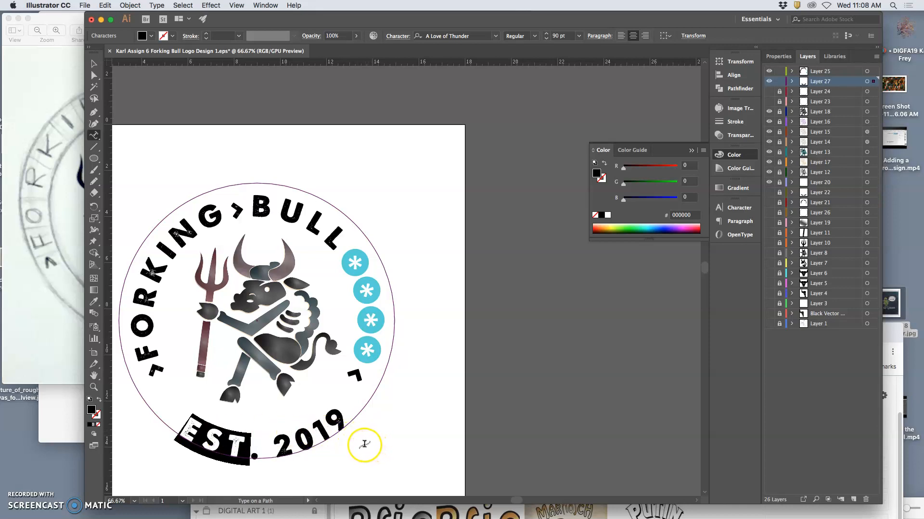
{"action": "left_click", "coordinate": [295, 448]}
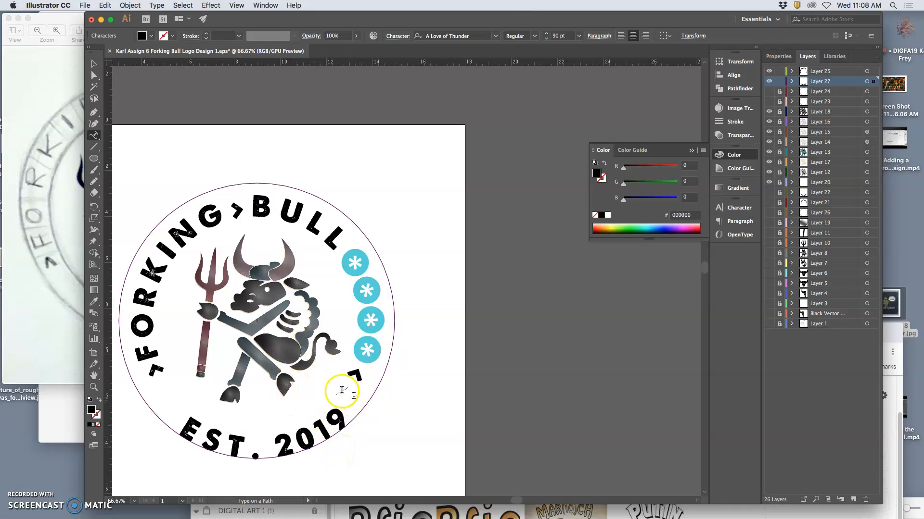
Step: Scale the EST. 2019 text circle down proportionally about its centre until its font size is 81.59 pt
{"action": "left_click", "coordinate": [94, 63]}
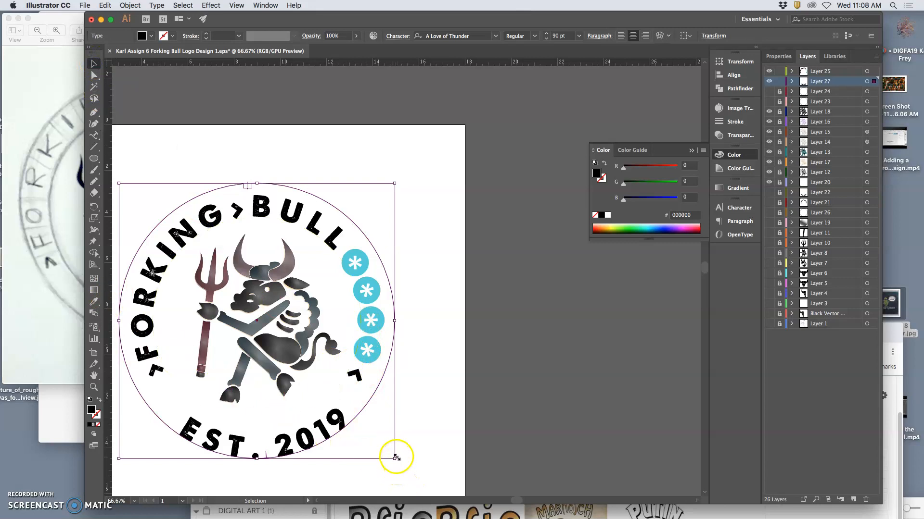
{"action": "left_click_drag", "start_coordinate": [395, 458], "coordinate": [383, 449]}
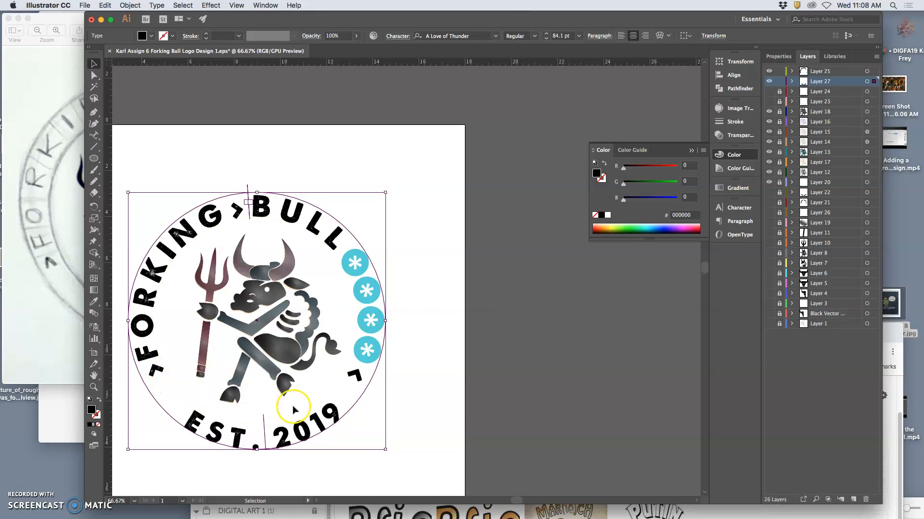
{"action": "left_click_drag", "start_coordinate": [384, 449], "coordinate": [383, 447]}
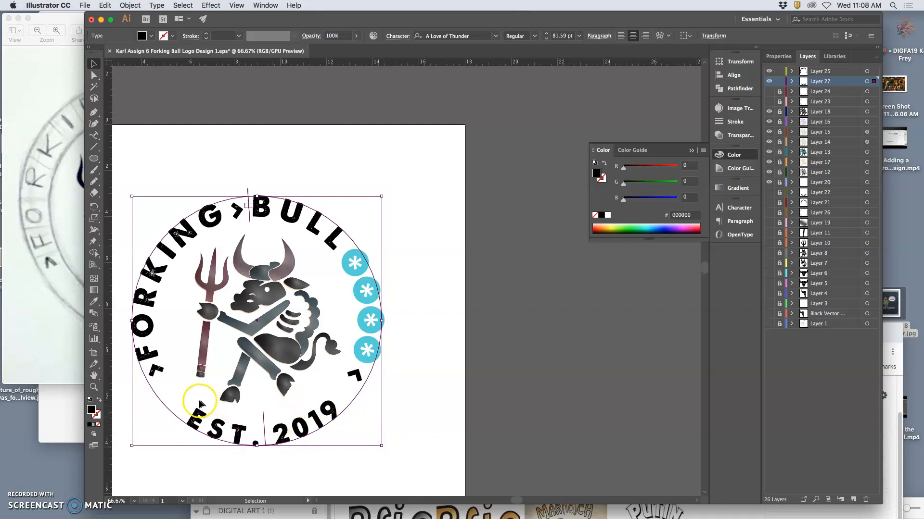
Step: Nudge EST. 2019 slightly along its circle to centre it at the logo's bottom, and lock Layer 27
{"action": "left_click", "coordinate": [193, 383]}
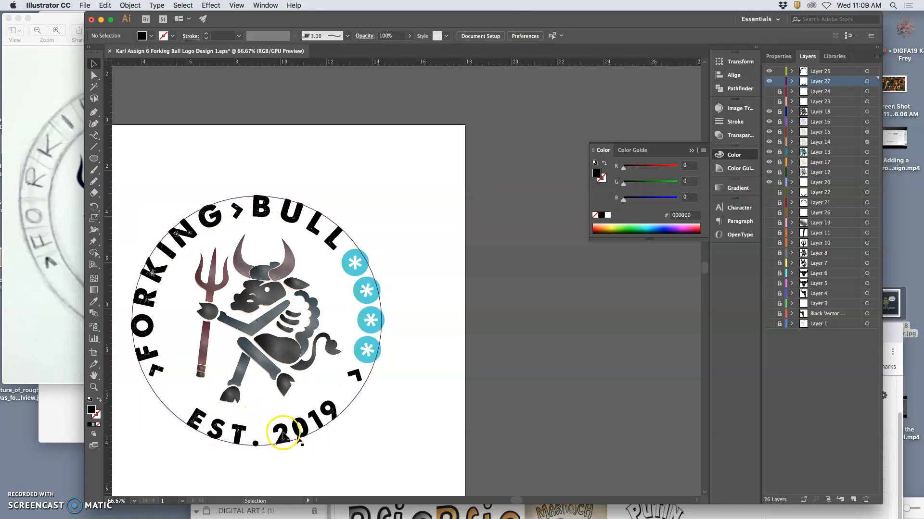
{"action": "left_click", "coordinate": [381, 359]}
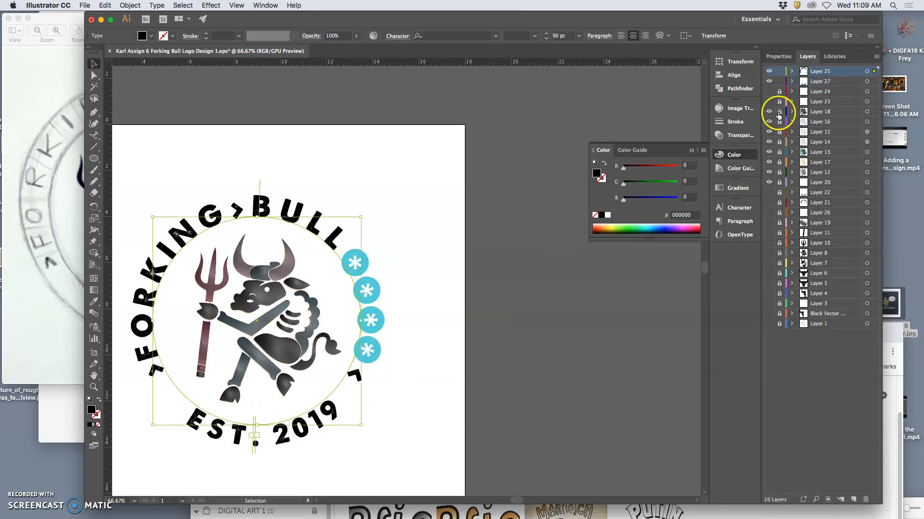
{"action": "left_click", "coordinate": [866, 81], "text": "shift"}
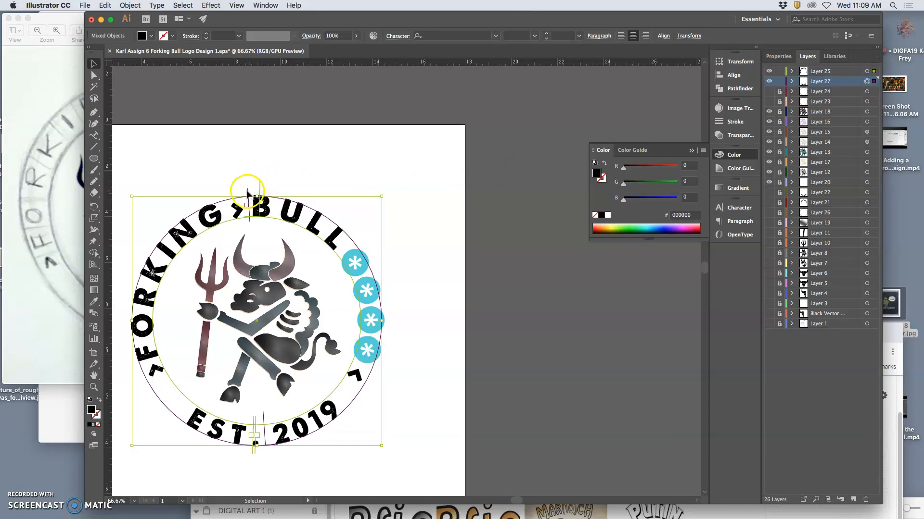
{"action": "left_click_drag", "start_coordinate": [248, 191], "coordinate": [247, 192]}
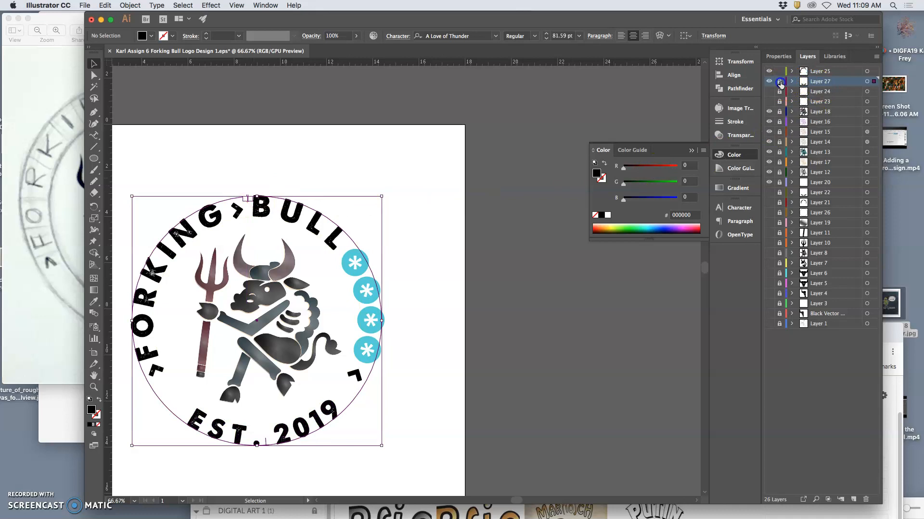
Step: Slide the FORKING BULL lettering on Layer 25 slightly counterclockwise along its circle to balance the end brackets
{"action": "left_click", "coordinate": [866, 71]}
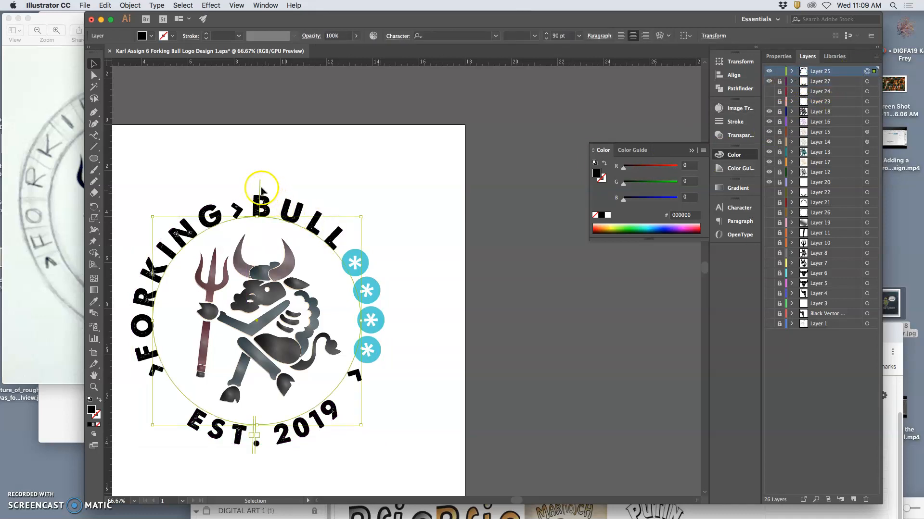
{"action": "left_click_drag", "start_coordinate": [259, 187], "coordinate": [257, 187]}
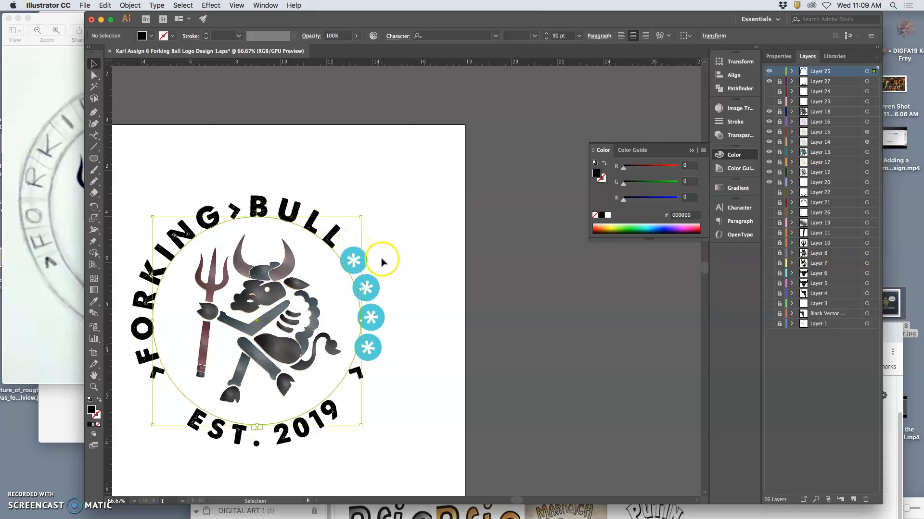
Step: Select only the four asterisks after BULL on the circular text and set their font to Shockwave All Caps Regular
{"action": "left_click", "coordinate": [48, 176]}
{"action": "left_click", "coordinate": [384, 237]}
{"action": "left_click", "coordinate": [94, 136]}
{"action": "left_click_drag", "start_coordinate": [351, 246], "coordinate": [365, 355]}
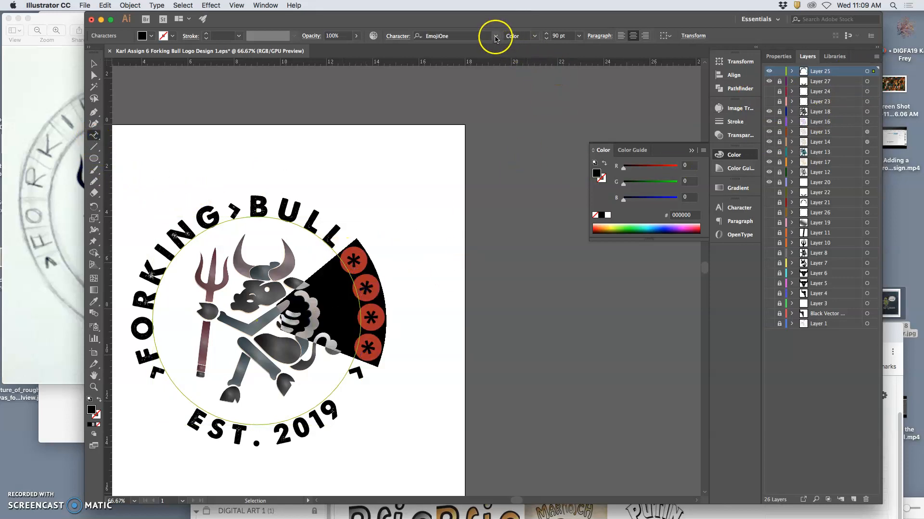
{"action": "left_click", "coordinate": [495, 36]}
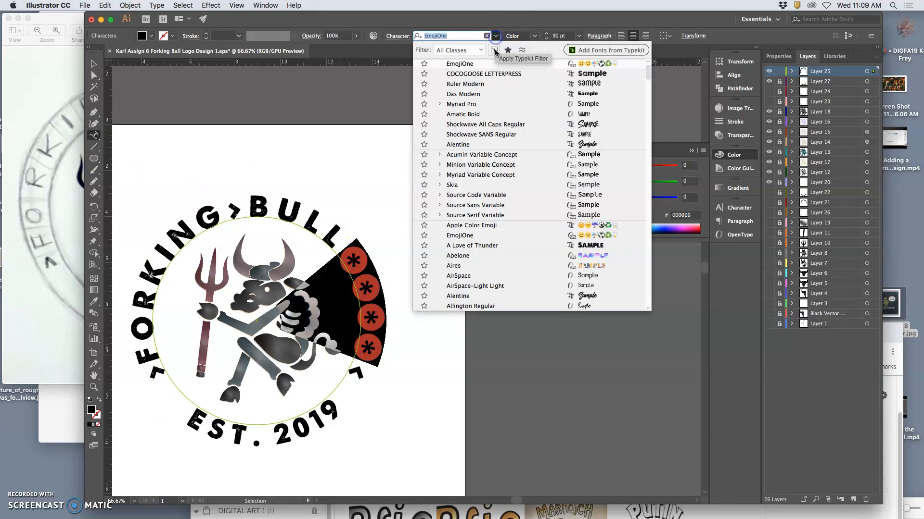
{"action": "left_click", "coordinate": [477, 125]}
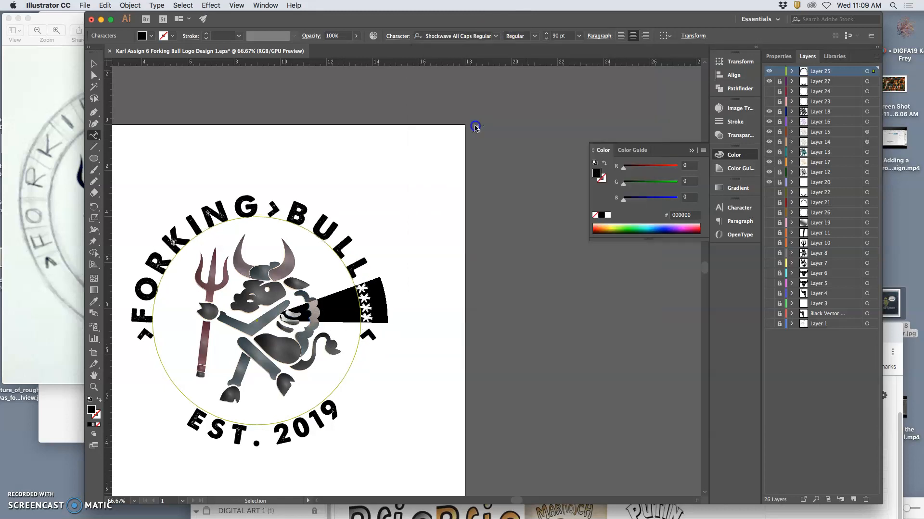
Step: Increase the font size of the four selected asterisks to 163 pt
{"action": "left_click", "coordinate": [546, 36]}
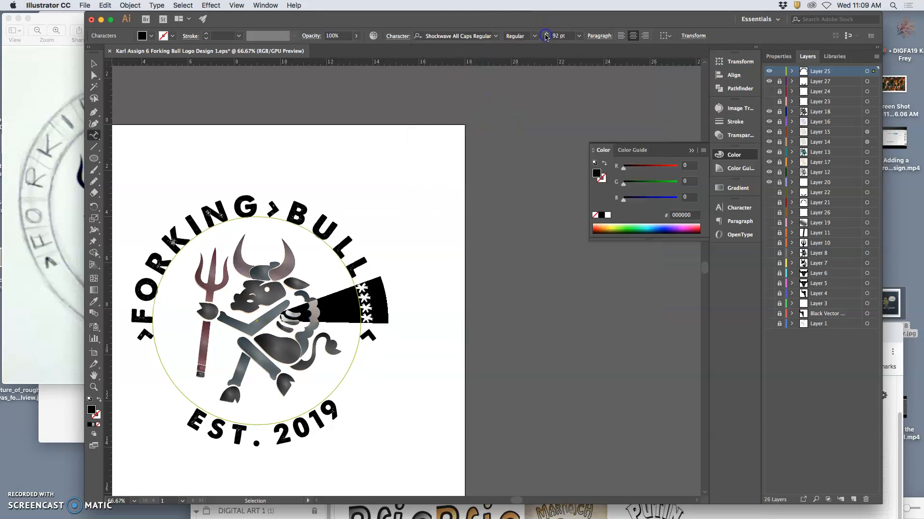
{"action": "left_click", "coordinate": [546, 36]}
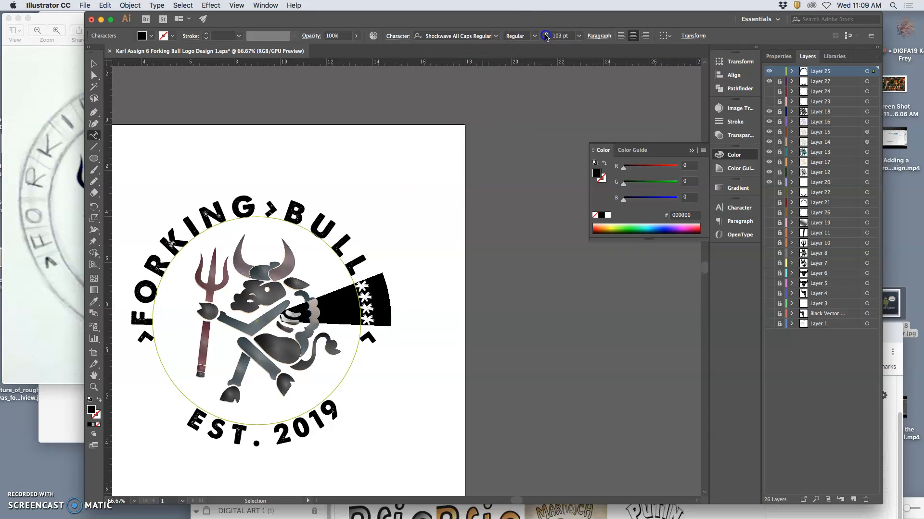
{"action": "left_click", "coordinate": [546, 36]}
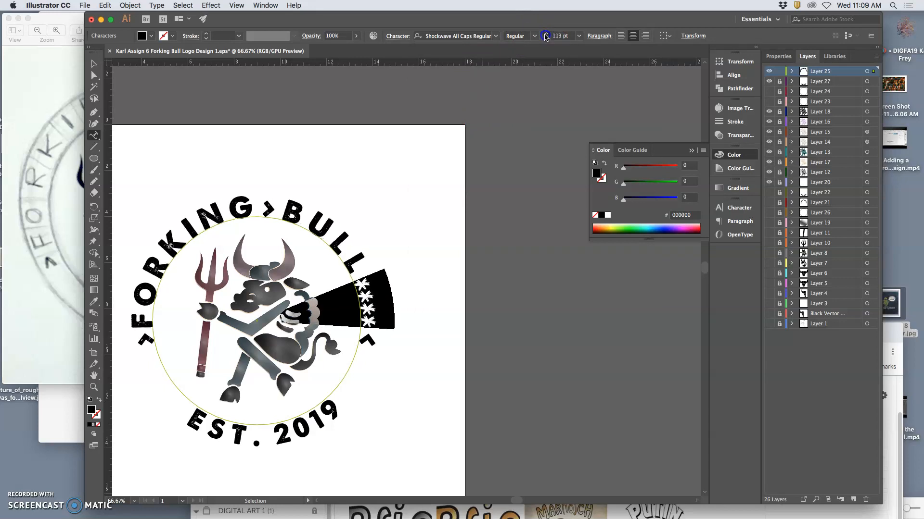
{"action": "left_click", "coordinate": [546, 36]}
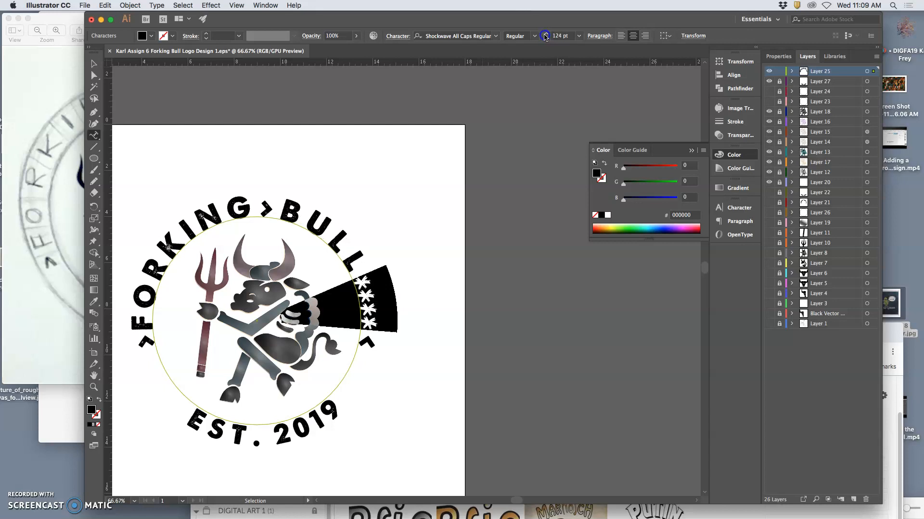
{"action": "left_click", "coordinate": [545, 36]}
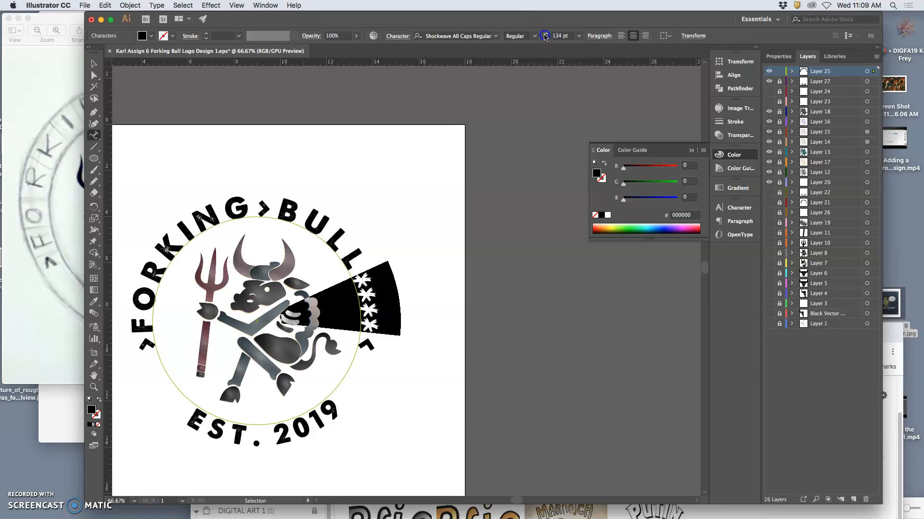
{"action": "left_click", "coordinate": [546, 36]}
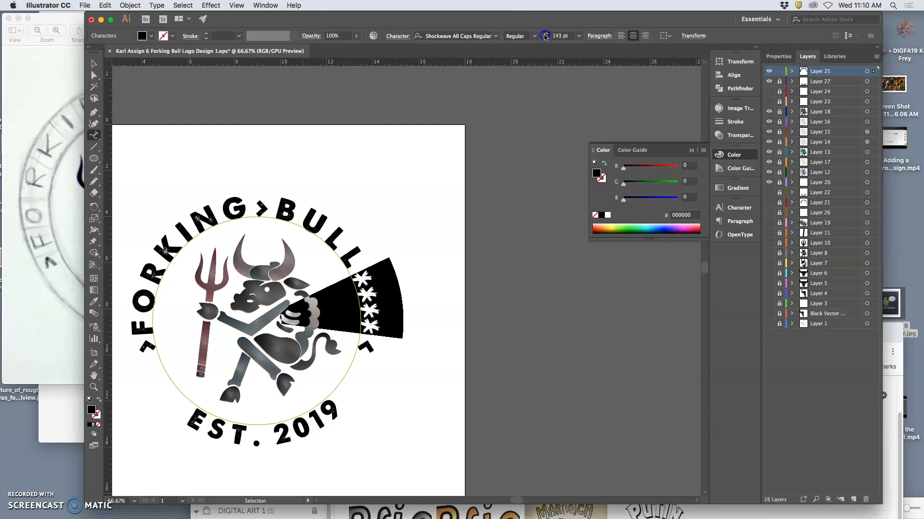
{"action": "left_click", "coordinate": [546, 36]}
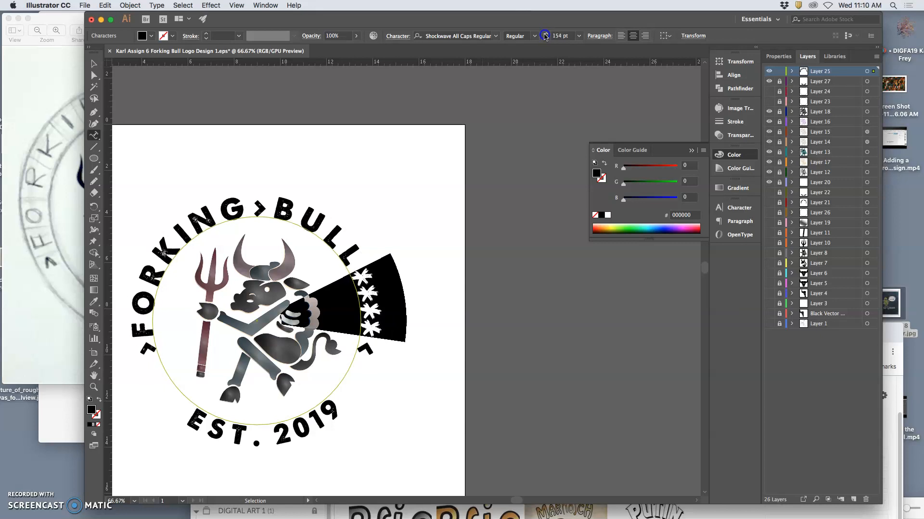
{"action": "left_click", "coordinate": [546, 36]}
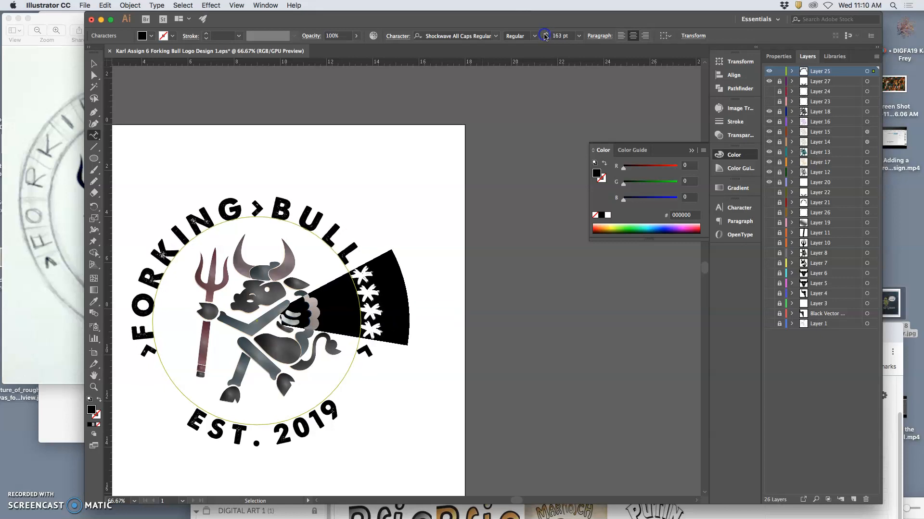
Step: Widen the letter spacing of the four asterisks by a few increments
{"action": "left_click", "coordinate": [369, 281]}
{"action": "left_click_drag", "start_coordinate": [358, 274], "coordinate": [370, 334]}
{"action": "key", "text": "alt+Right"}
{"action": "key", "text": "alt+Right"}
{"action": "key", "text": "alt+Right"}
{"action": "key", "text": "alt+Right"}
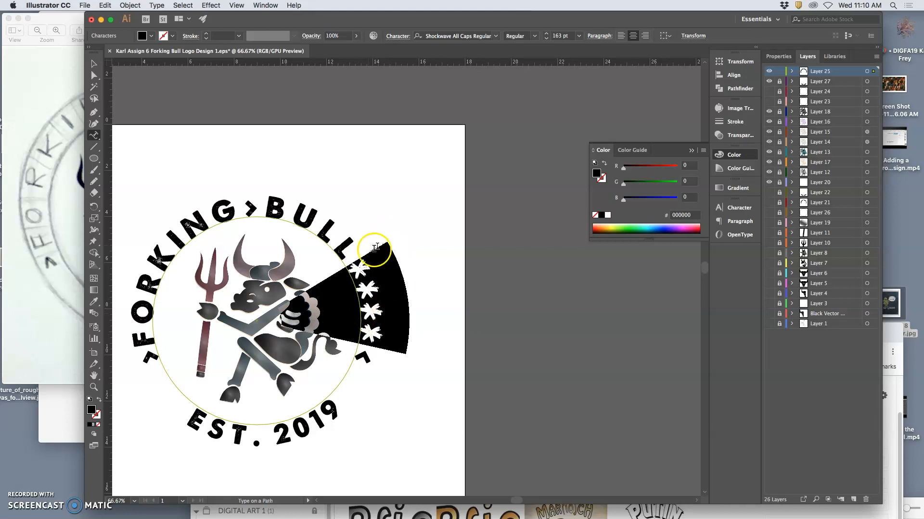
Step: Tighten the letter spacing of the word BULL by a couple of increments
{"action": "left_click", "coordinate": [365, 255]}
{"action": "left_click_drag", "start_coordinate": [347, 251], "coordinate": [267, 221]}
{"action": "key", "text": "alt+Left"}
{"action": "key", "text": "alt+Left"}
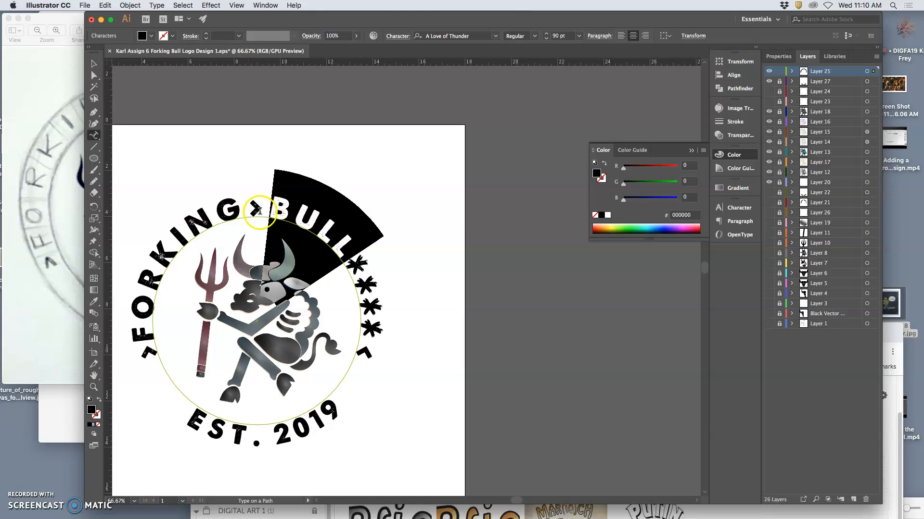
Step: Fine-tune the kerning between the middle bracket and BULL and before the closing bracket, and finish editing the text
{"action": "left_click", "coordinate": [259, 210]}
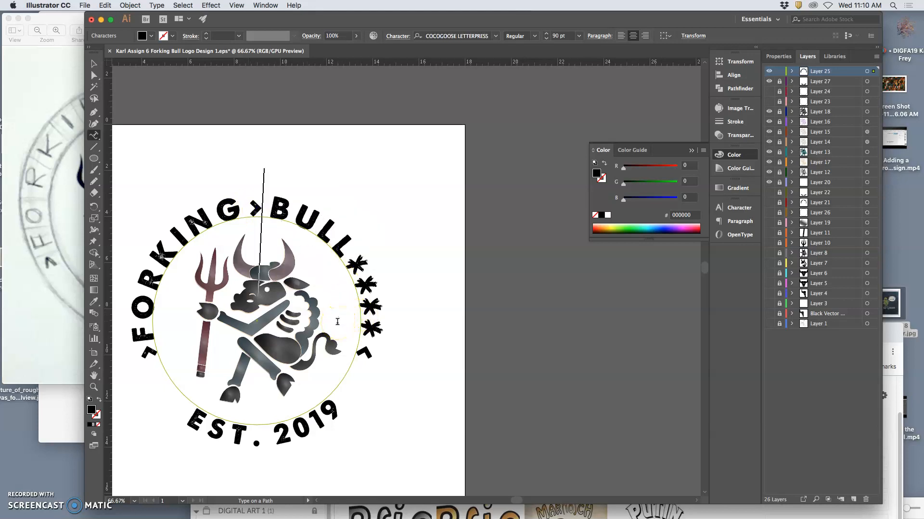
{"action": "left_click", "coordinate": [374, 342]}
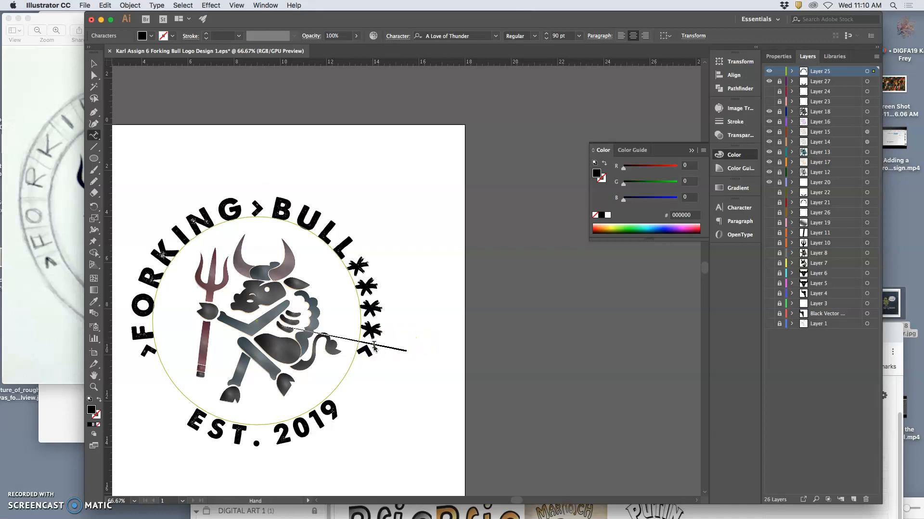
{"action": "left_click", "coordinate": [389, 228]}
{"action": "left_click", "coordinate": [432, 267]}
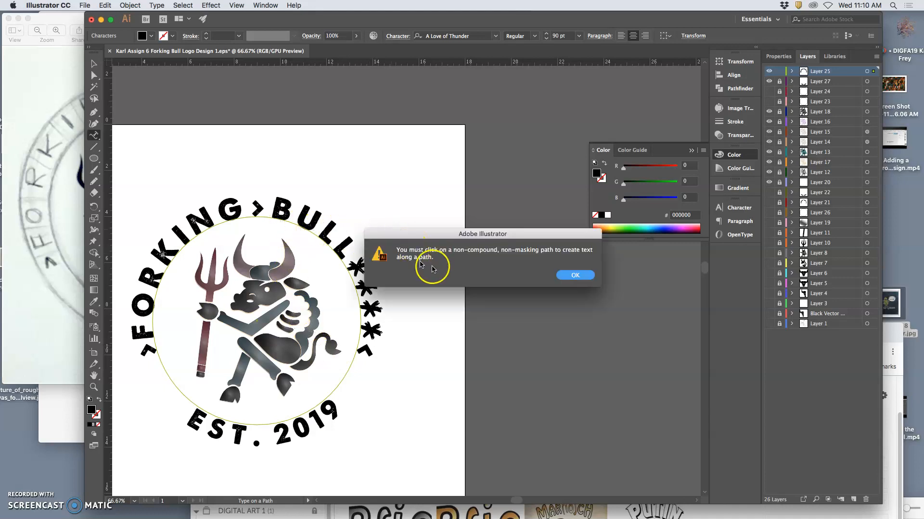
{"action": "left_click", "coordinate": [575, 275]}
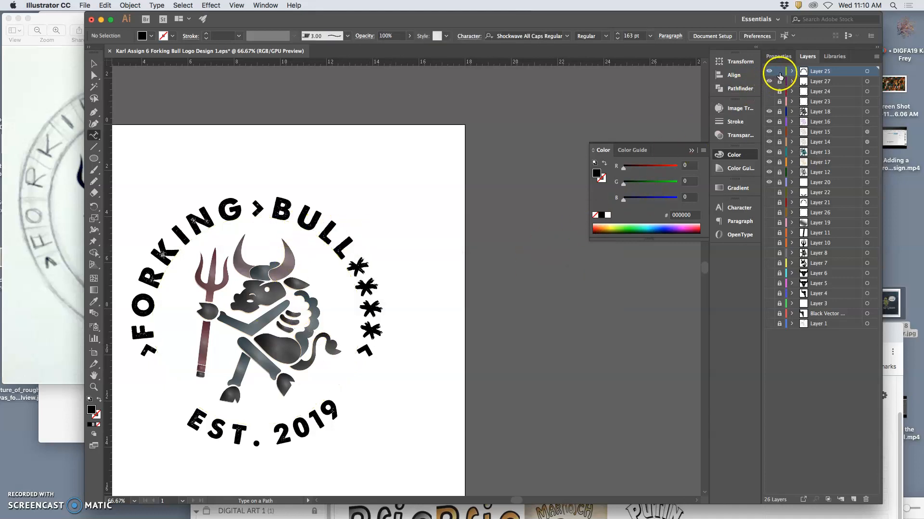
Step: Show ring Layers 24 and 23, and scale the inner ring on Layer 23 down proportionally about its centre to about 8.08 in
{"action": "left_click", "coordinate": [769, 92]}
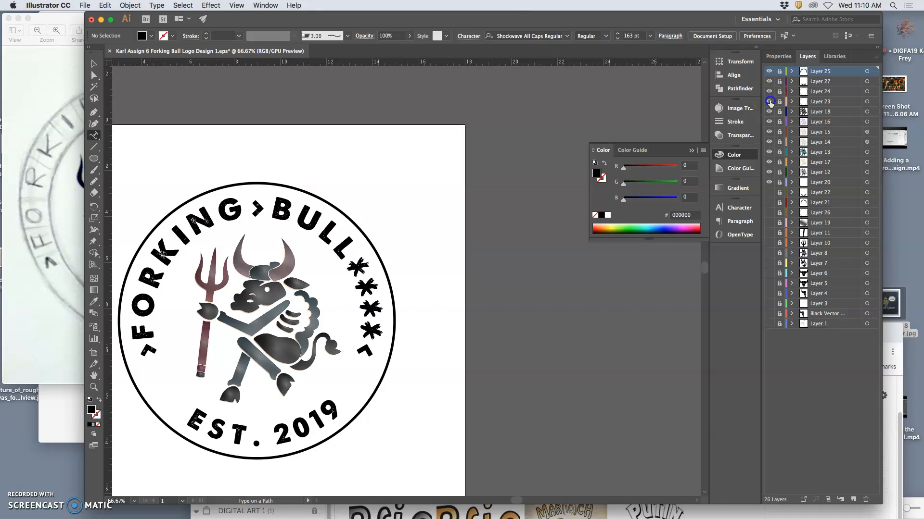
{"action": "left_click", "coordinate": [769, 102]}
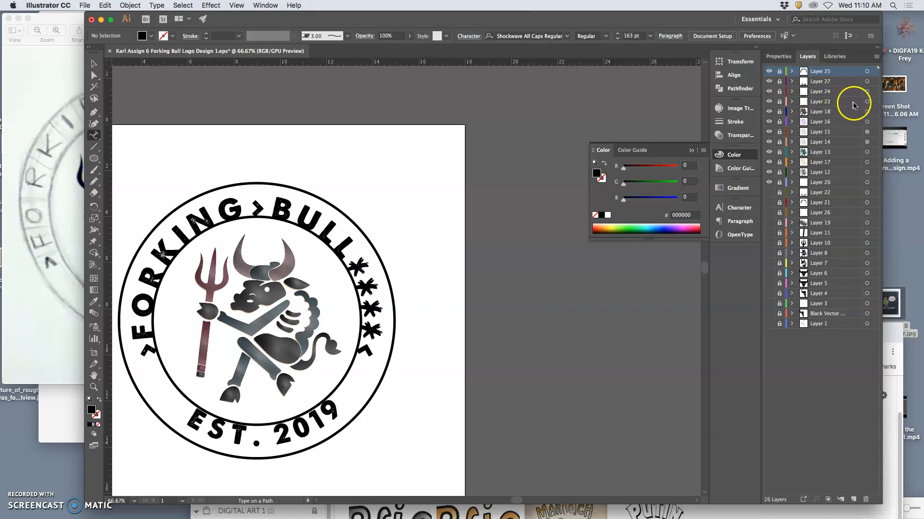
{"action": "left_click", "coordinate": [779, 102]}
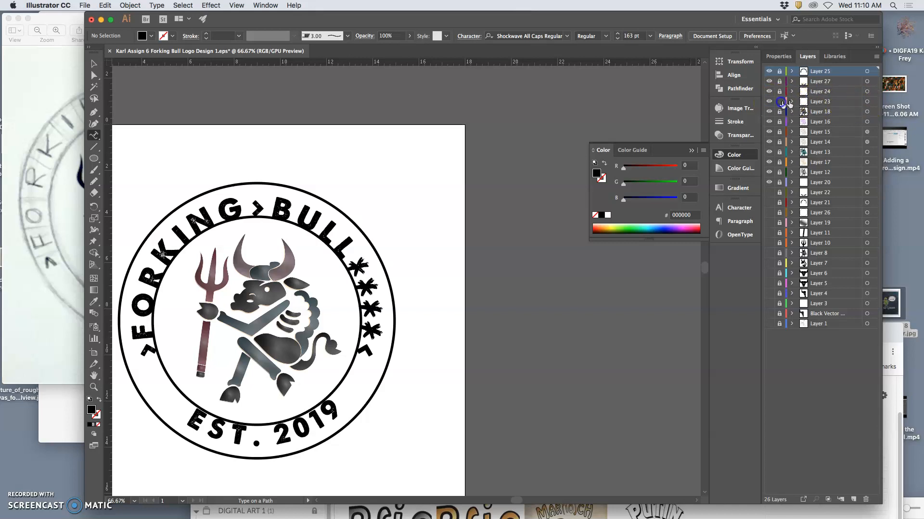
{"action": "left_click", "coordinate": [866, 102]}
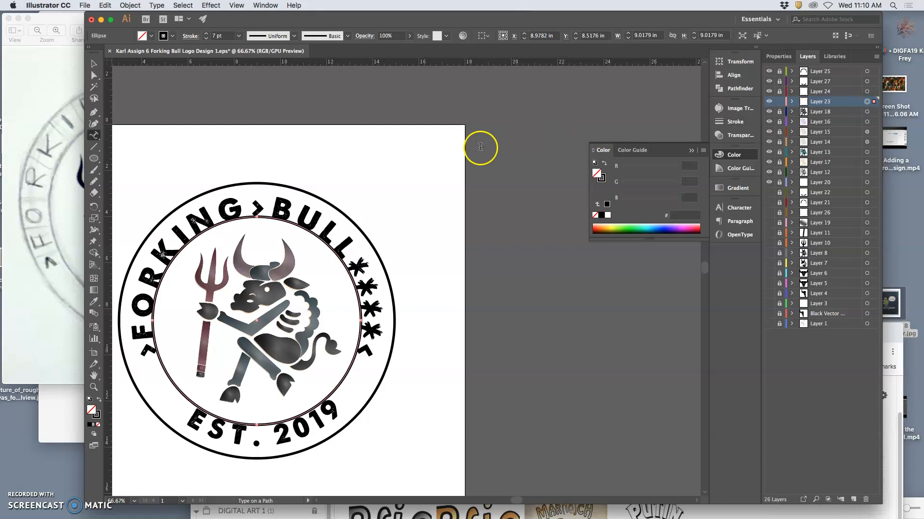
{"action": "left_click", "coordinate": [95, 65]}
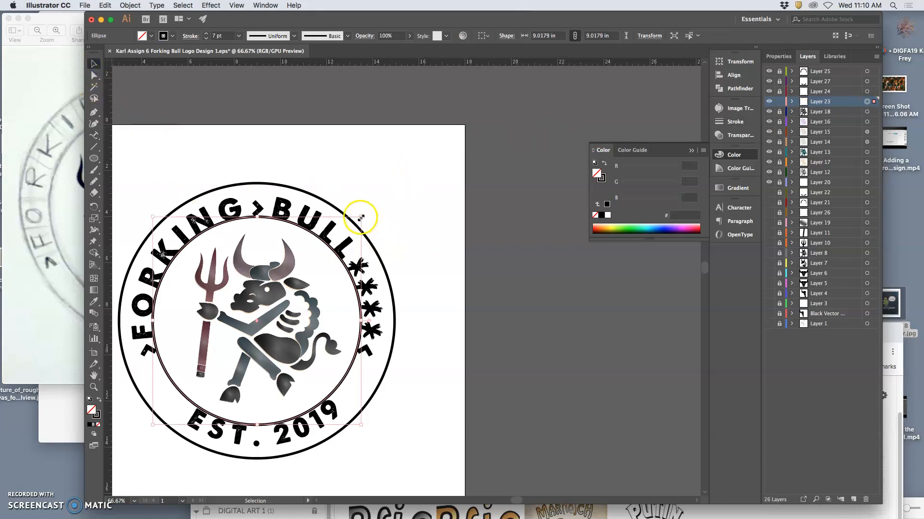
{"action": "left_click_drag", "start_coordinate": [360, 217], "coordinate": [349, 227]}
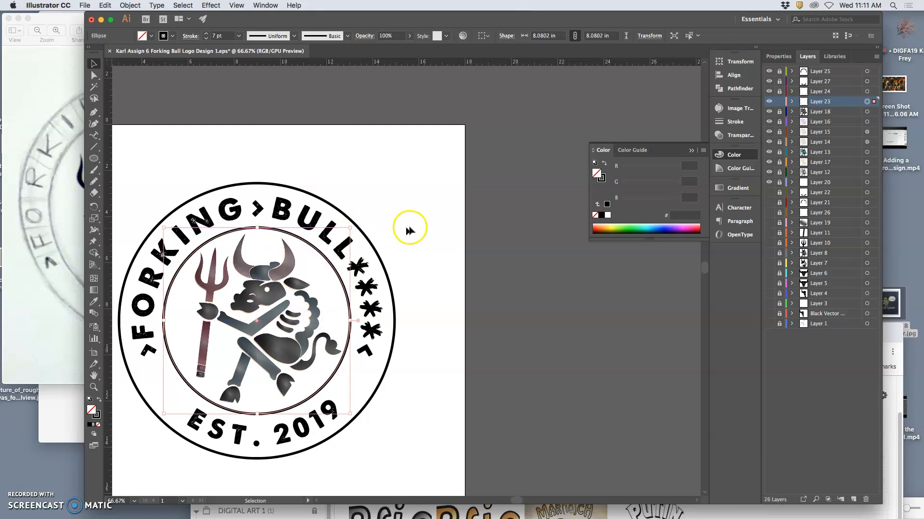
{"action": "left_click", "coordinate": [457, 237]}
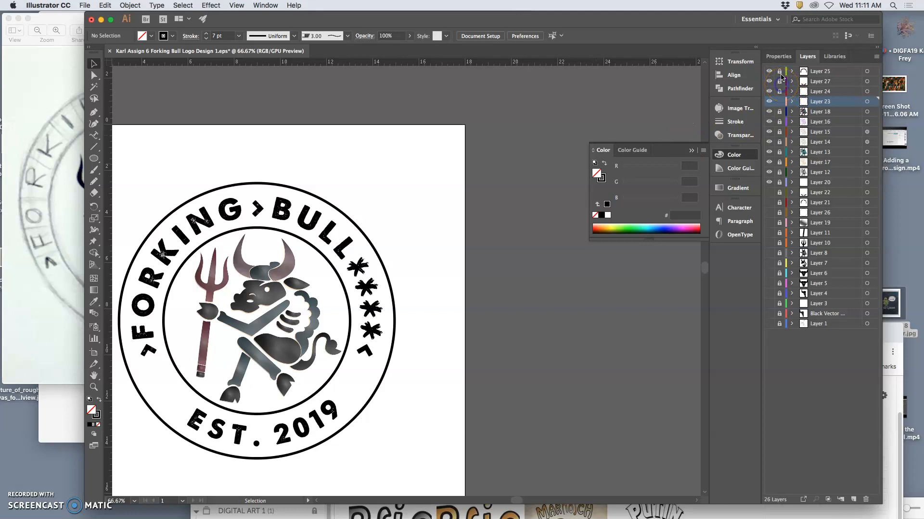
Step: Lock Layer 23 and scale the Layer 25 and 27 text circles down together about their centre until EST. 2019 is about 77.47 pt
{"action": "left_click", "coordinate": [779, 102]}
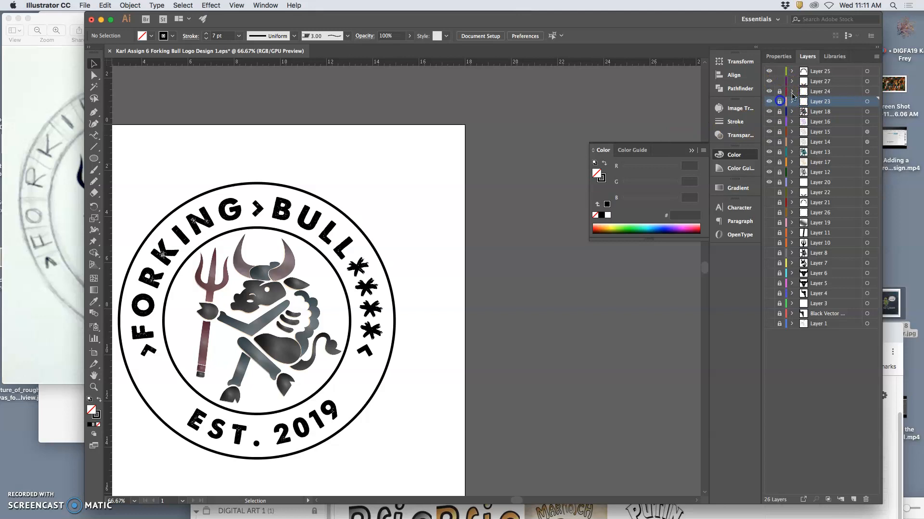
{"action": "left_click", "coordinate": [866, 71]}
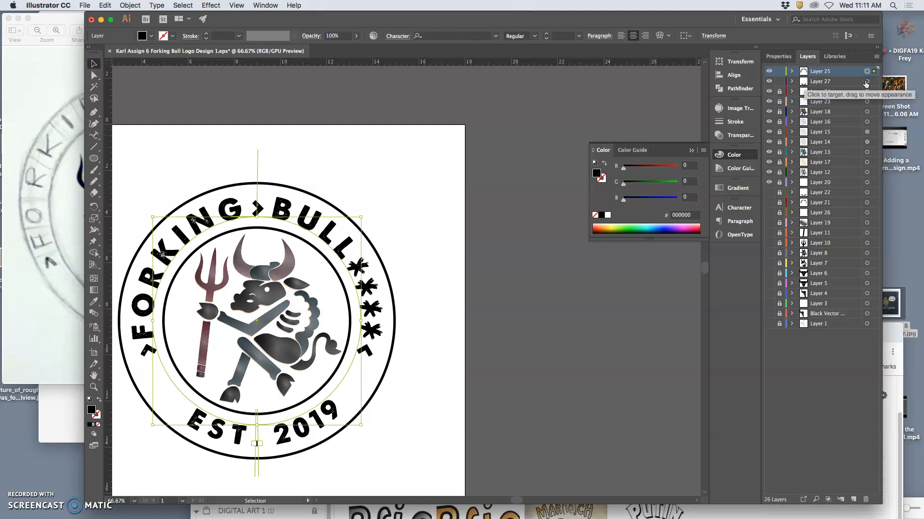
{"action": "left_click", "coordinate": [866, 81], "text": "shift"}
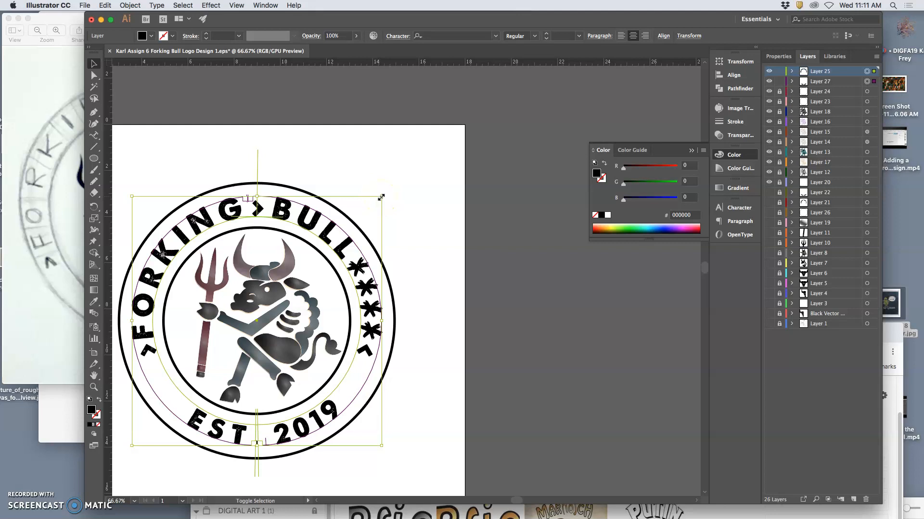
{"action": "left_click_drag", "start_coordinate": [381, 196], "coordinate": [375, 203]}
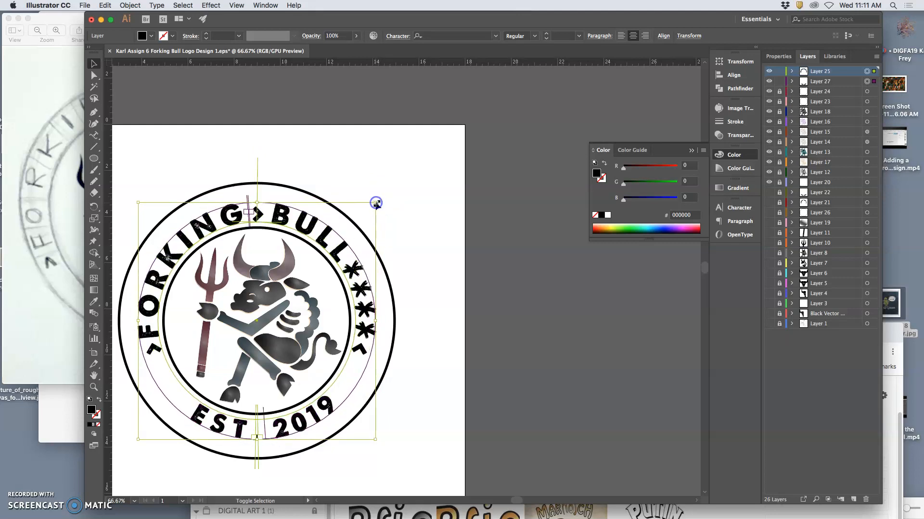
{"action": "left_click", "coordinate": [438, 197]}
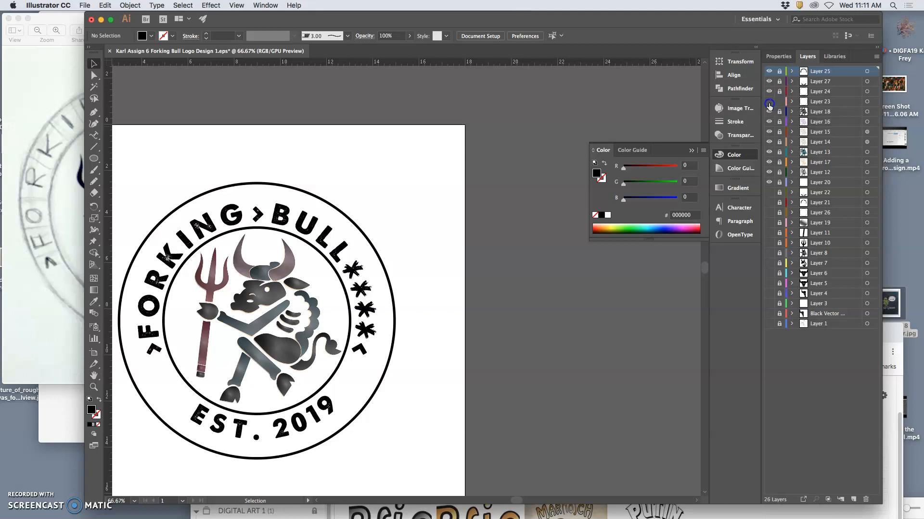
Step: Scale the outer ring on Layer 24 down proportionally about its centre to sit closer around the lettering
{"action": "left_click", "coordinate": [867, 92]}
{"action": "left_click_drag", "start_coordinate": [395, 183], "coordinate": [384, 192]}
{"action": "left_click", "coordinate": [470, 222]}
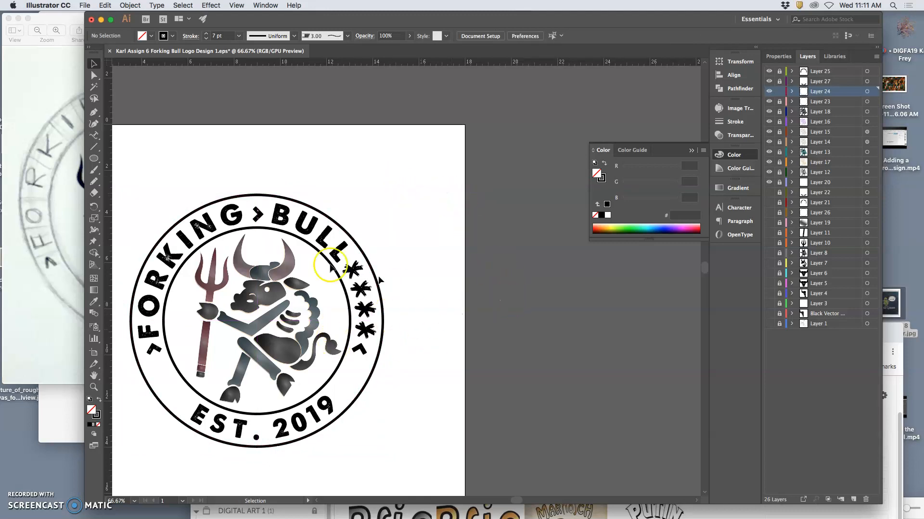
Step: Move the document window aside to compare the rings and lettering with the pencil sketch, and bring it back
{"action": "scroll", "coordinate": [368, 303], "scroll_direction": "left", "scroll_amount": 1}
{"action": "left_click_drag", "start_coordinate": [320, 19], "coordinate": [510, 3]}
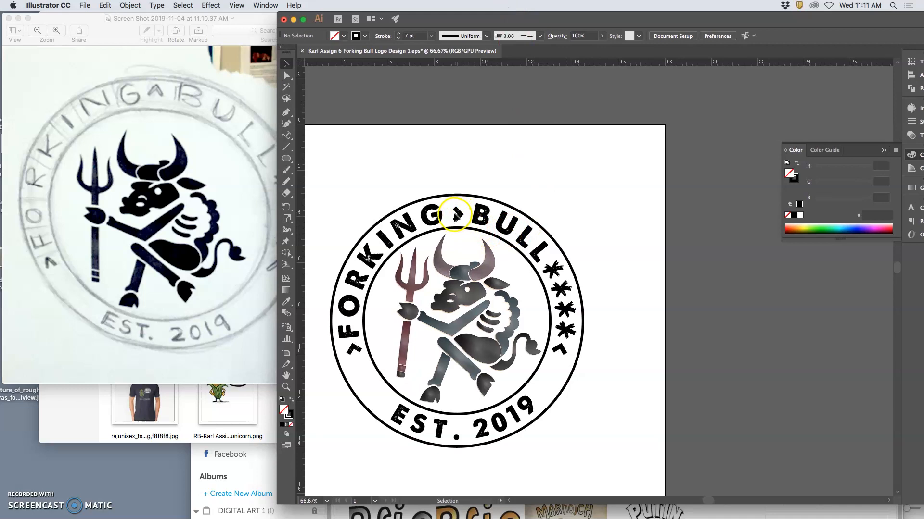
{"action": "left_click_drag", "start_coordinate": [604, 18], "coordinate": [412, 5]}
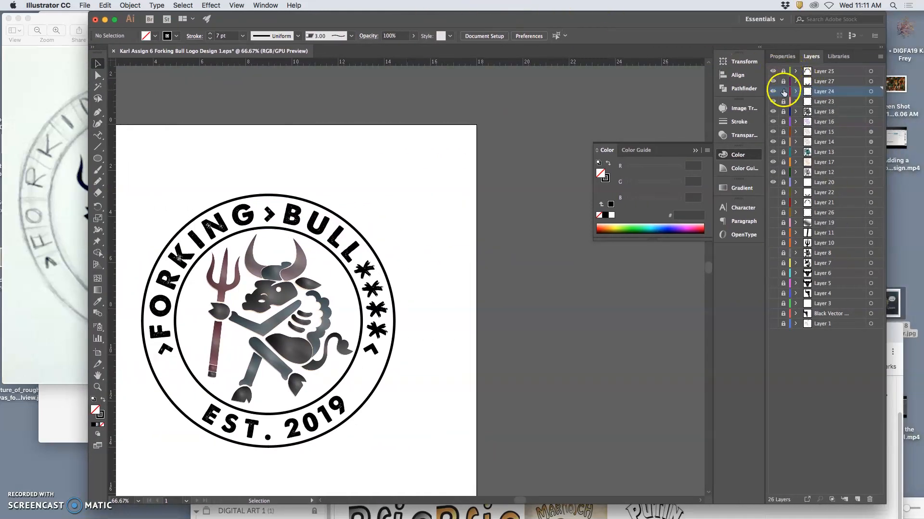
Step: Unlock Layer 27, convert its EST. 2019 text to outlines, and lock the layer again
{"action": "left_click", "coordinate": [783, 81]}
{"action": "left_click", "coordinate": [871, 82]}
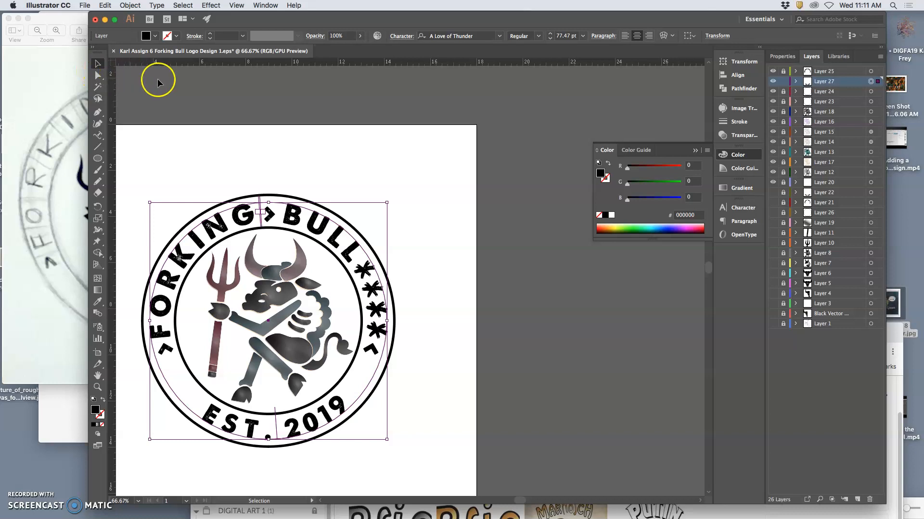
{"action": "left_click", "coordinate": [98, 65]}
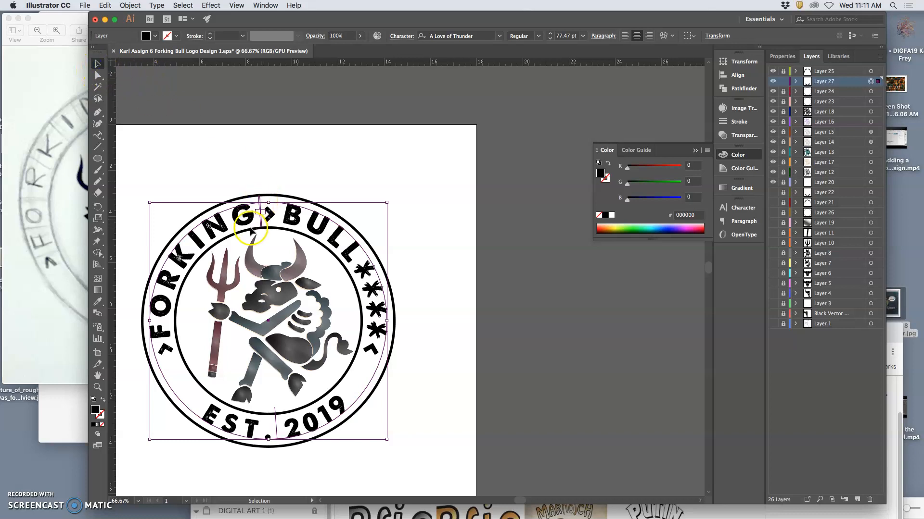
{"action": "right_click", "coordinate": [202, 224]}
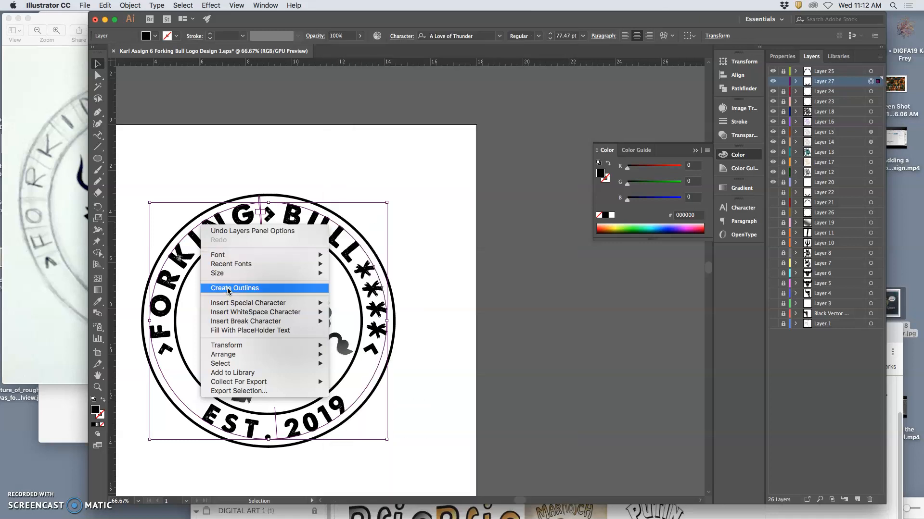
{"action": "left_click", "coordinate": [227, 287]}
{"action": "left_click", "coordinate": [247, 204]}
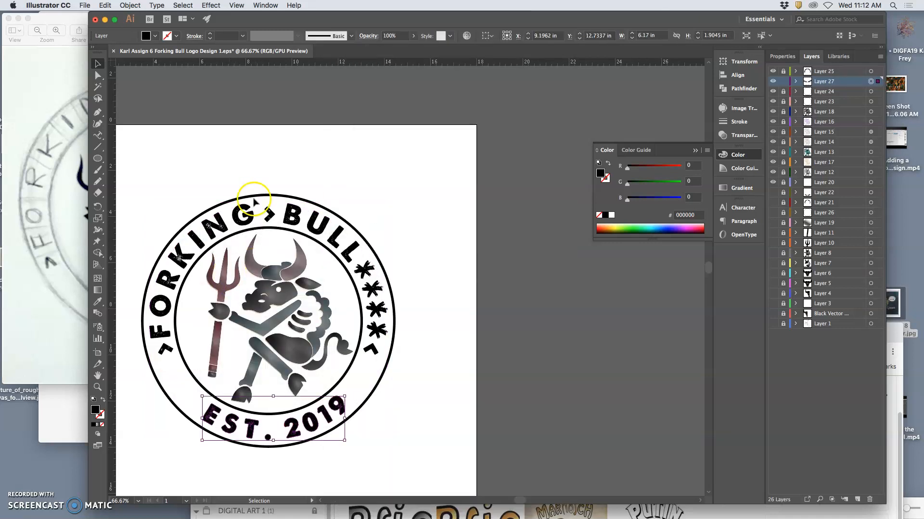
{"action": "left_click", "coordinate": [251, 423]}
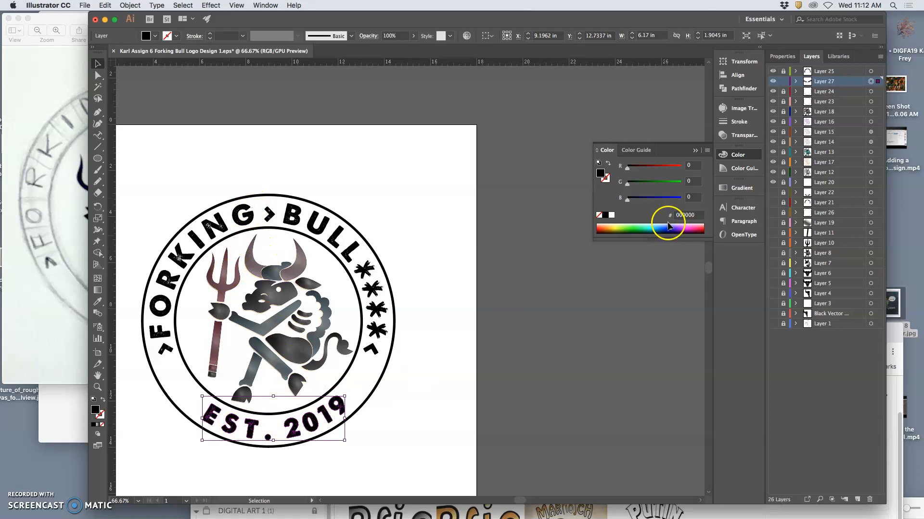
{"action": "left_click", "coordinate": [783, 82]}
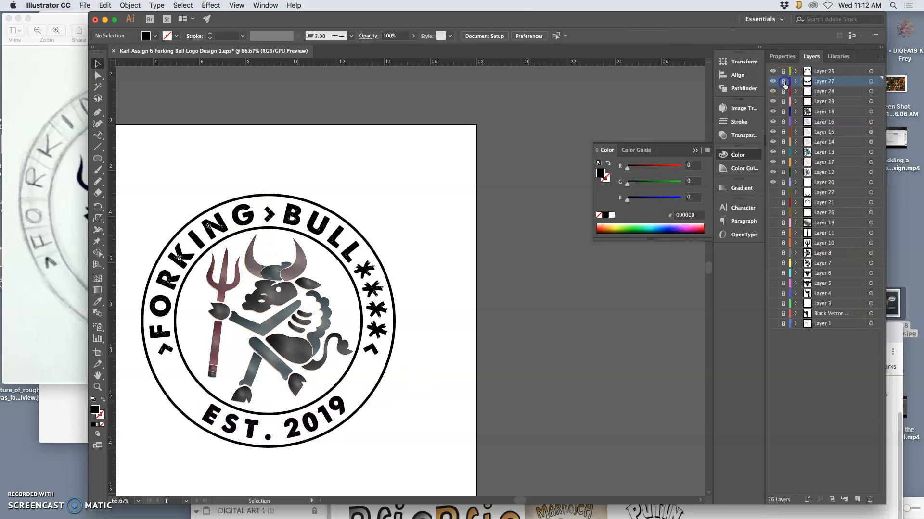
Step: Convert the FORKING > BULL circular text on Layer 25 to outlines
{"action": "left_click", "coordinate": [870, 71]}
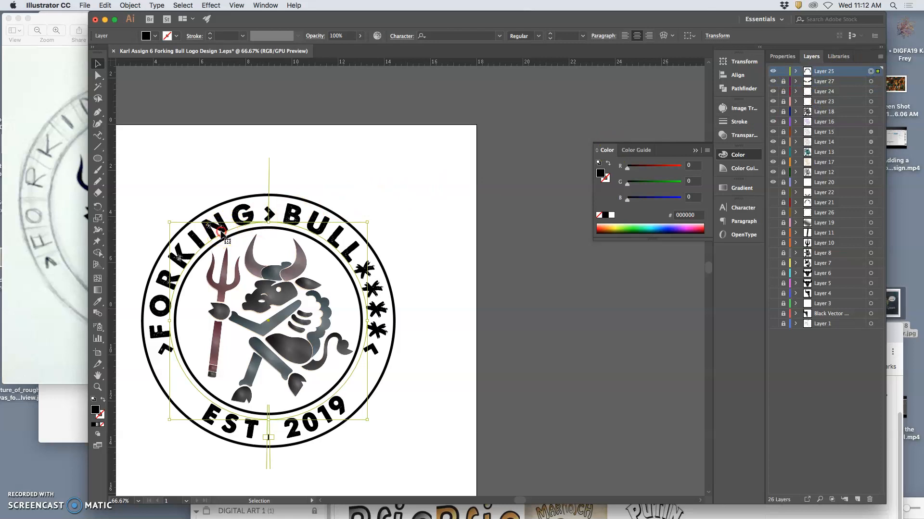
{"action": "right_click", "coordinate": [221, 232]}
{"action": "left_click", "coordinate": [276, 295]}
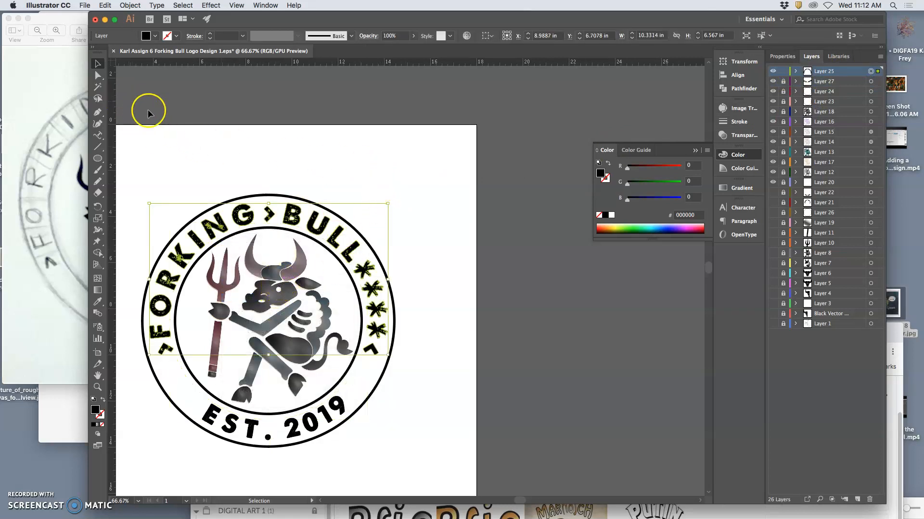
Step: Select only the outlined chevron between FORKING and BULL and rotate it 90° counterclockwise so it points up
{"action": "key", "text": "super+equal"}
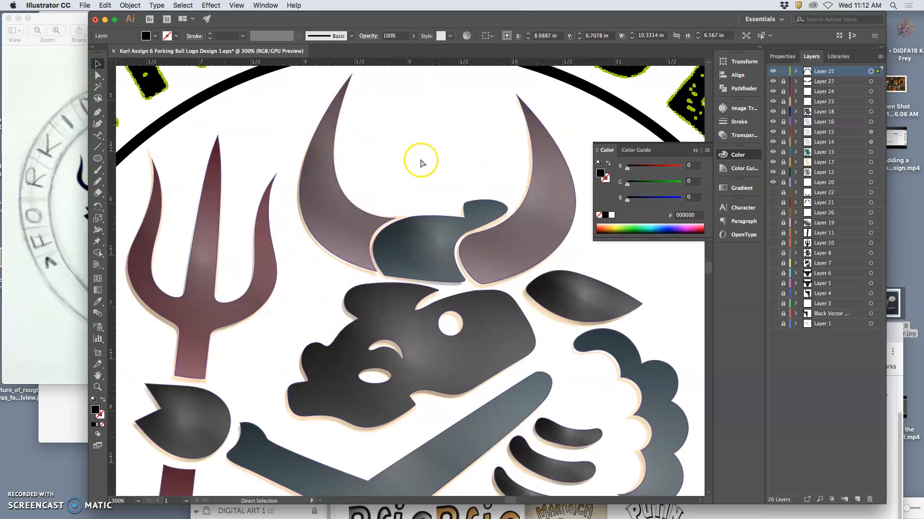
{"action": "scroll", "coordinate": [418, 160], "scroll_direction": "up", "scroll_amount": 5}
{"action": "left_click", "coordinate": [98, 76]}
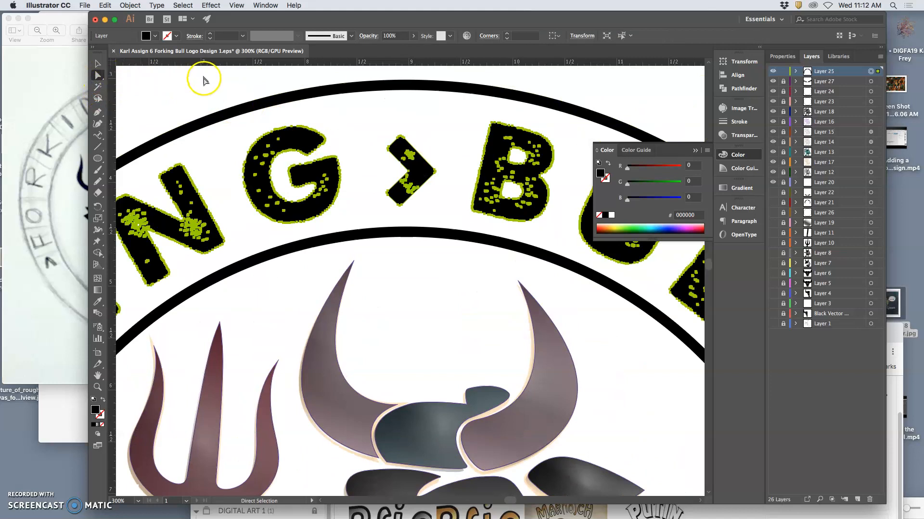
{"action": "left_click", "coordinate": [359, 140]}
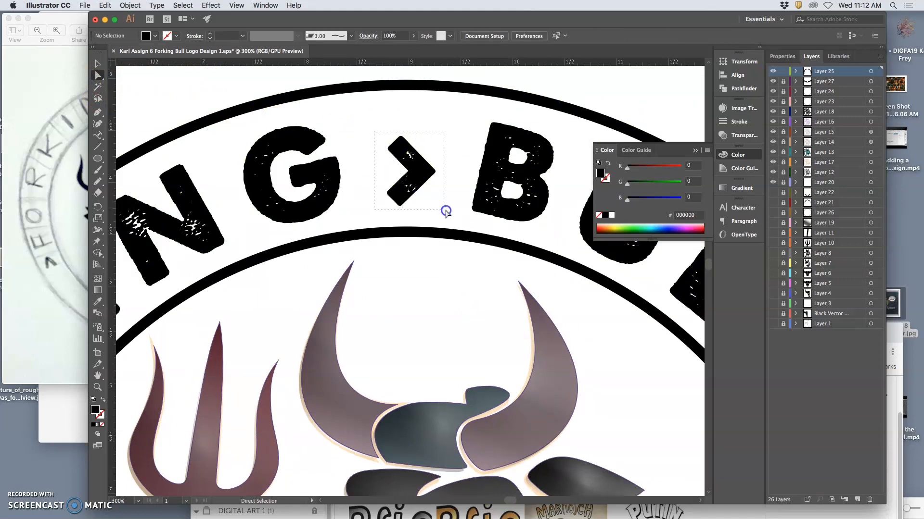
{"action": "left_click_drag", "start_coordinate": [446, 212], "coordinate": [446, 210]}
{"action": "left_click", "coordinate": [99, 63]}
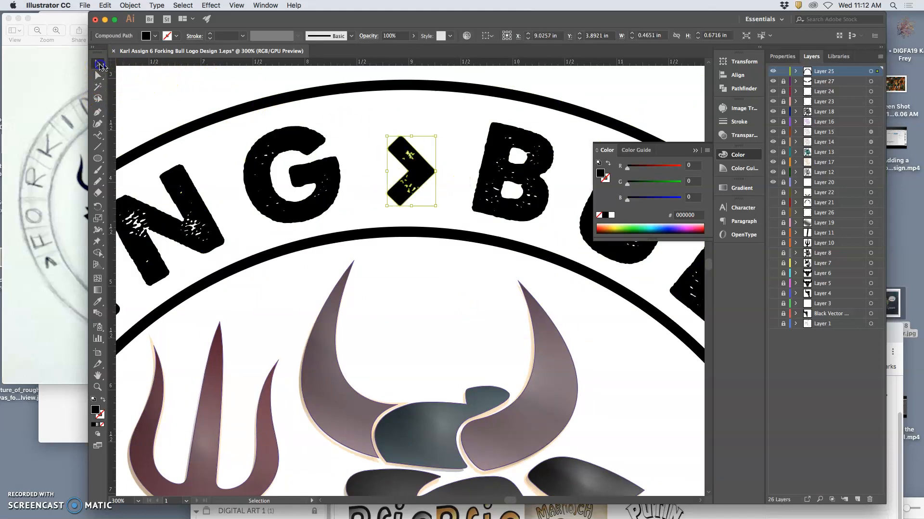
{"action": "left_click_drag", "start_coordinate": [440, 133], "coordinate": [367, 139]}
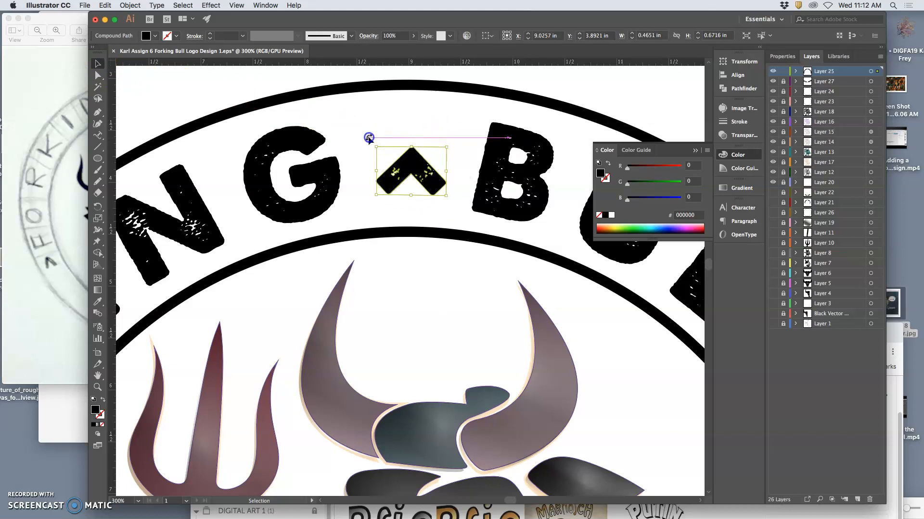
Step: Nudge the rotated chevron upward to Y 3.768 in so it sits centred between the two rings, and deselect it
{"action": "key", "text": "super+minus"}
{"action": "key", "text": "super+minus"}
{"action": "key", "text": "super+minus"}
{"action": "key", "text": "super+minus"}
{"action": "key", "text": "super+minus"}
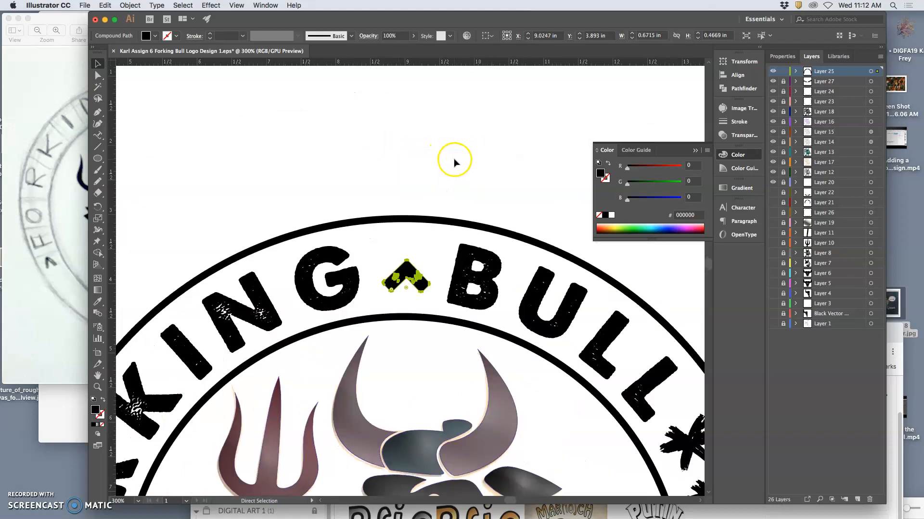
{"action": "key", "text": "super+plus"}
{"action": "key", "text": "super+plus"}
{"action": "key", "text": "super+plus"}
{"action": "key", "text": "super+plus"}
{"action": "key", "text": "super+plus"}
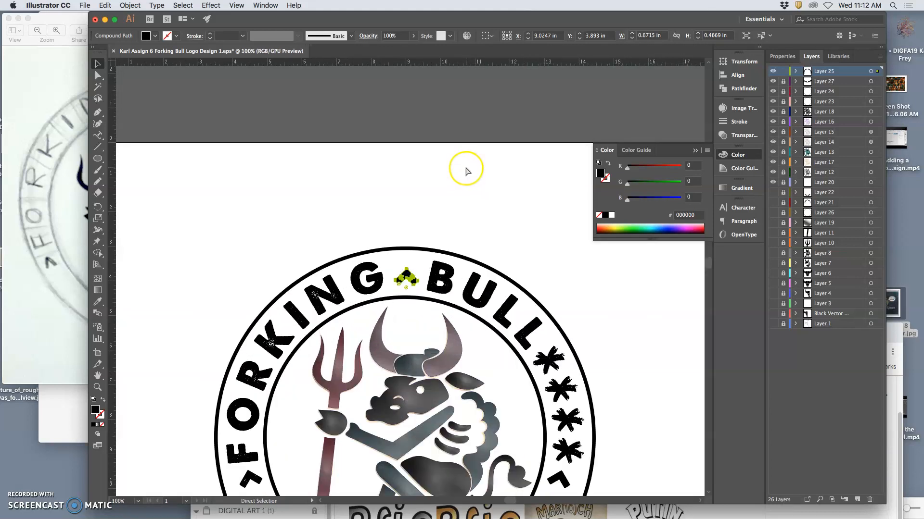
{"action": "key", "text": "Up"}
{"action": "key", "text": "Up"}
{"action": "key", "text": "Up"}
{"action": "key", "text": "Up"}
{"action": "key", "text": "Up"}
{"action": "key", "text": "Up"}
{"action": "key", "text": "Up"}
{"action": "key", "text": "Up"}
{"action": "key", "text": "Up"}
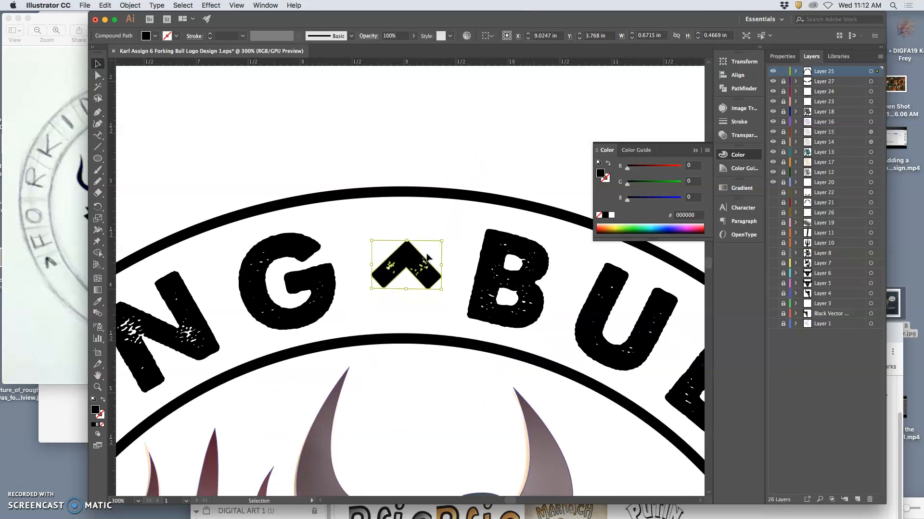
{"action": "key", "text": "super+minus"}
{"action": "key", "text": "super+minus"}
{"action": "key", "text": "super+minus"}
{"action": "key", "text": "super+minus"}
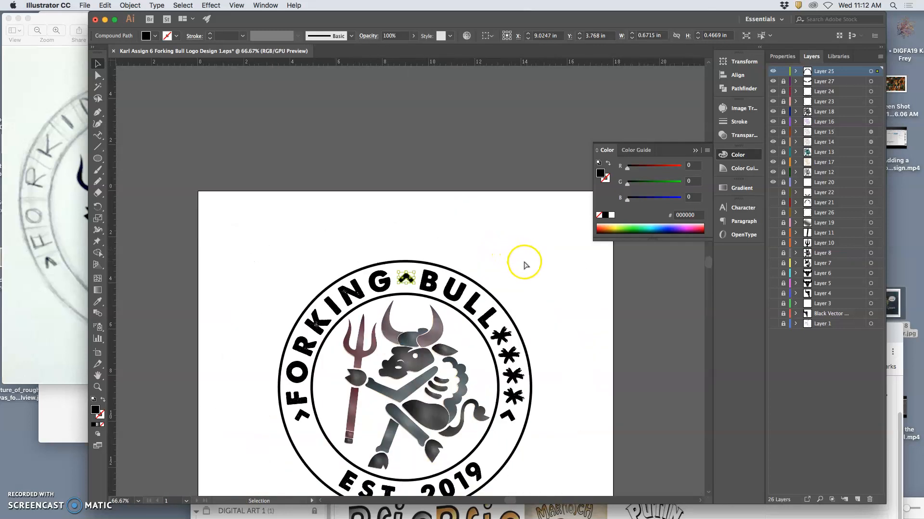
{"action": "left_click", "coordinate": [525, 265]}
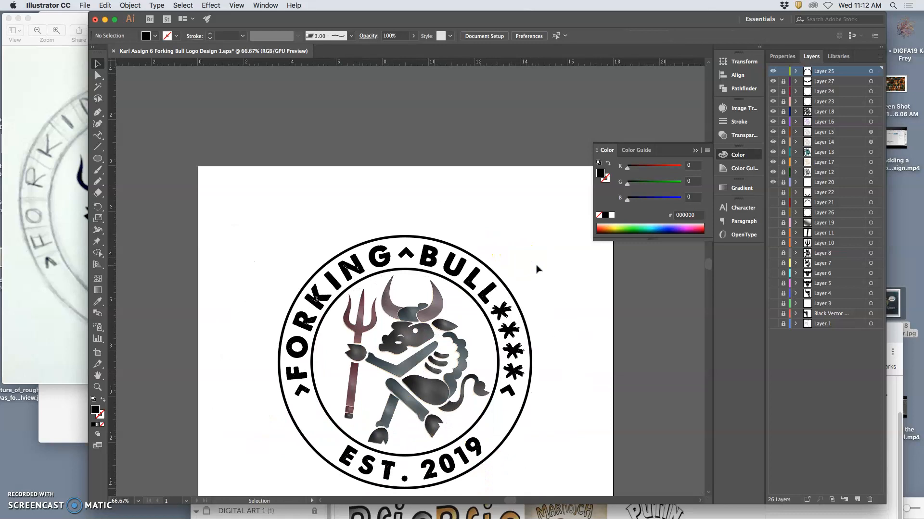
Step: Examine the lettering and rings of the badge close up and as a whole
{"action": "key", "text": "super+minus"}
{"action": "key", "text": "super+plus"}
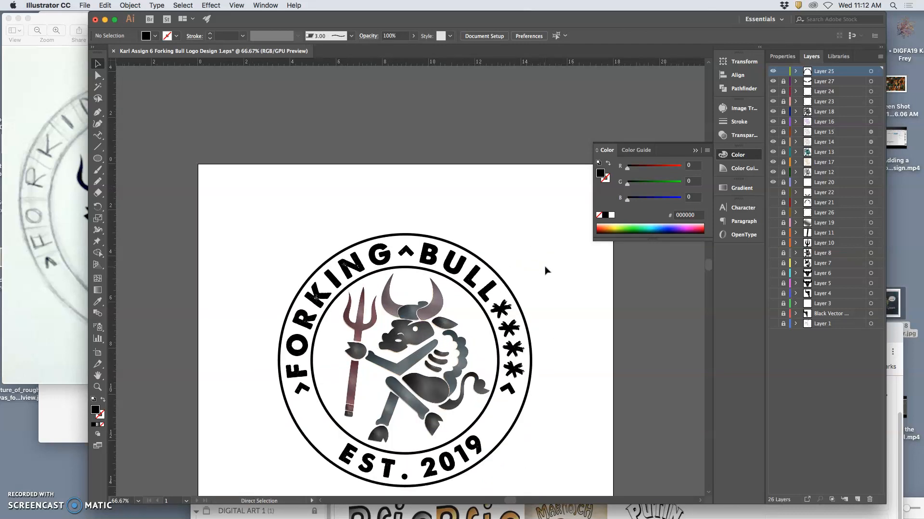
{"action": "key", "text": "super+plus"}
{"action": "key", "text": "super+plus"}
{"action": "key", "text": "super+plus"}
{"action": "key", "text": "super+plus"}
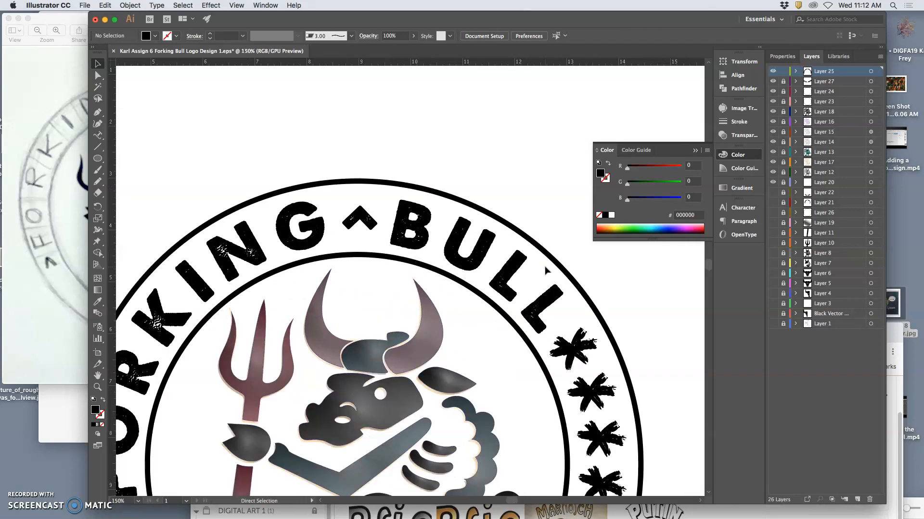
{"action": "scroll", "coordinate": [542, 268], "scroll_direction": "down", "scroll_amount": 15}
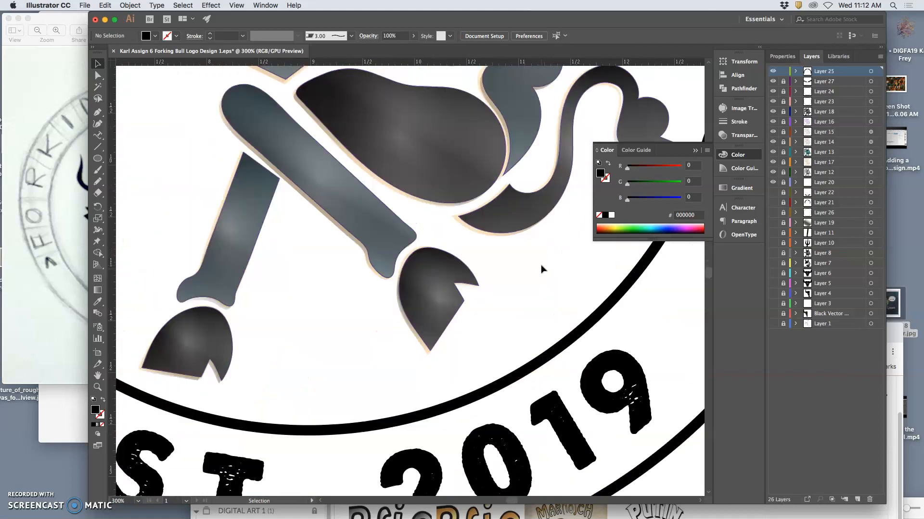
{"action": "key", "text": "super+minus"}
{"action": "key", "text": "super+minus"}
{"action": "key", "text": "super+minus"}
{"action": "key", "text": "super+minus"}
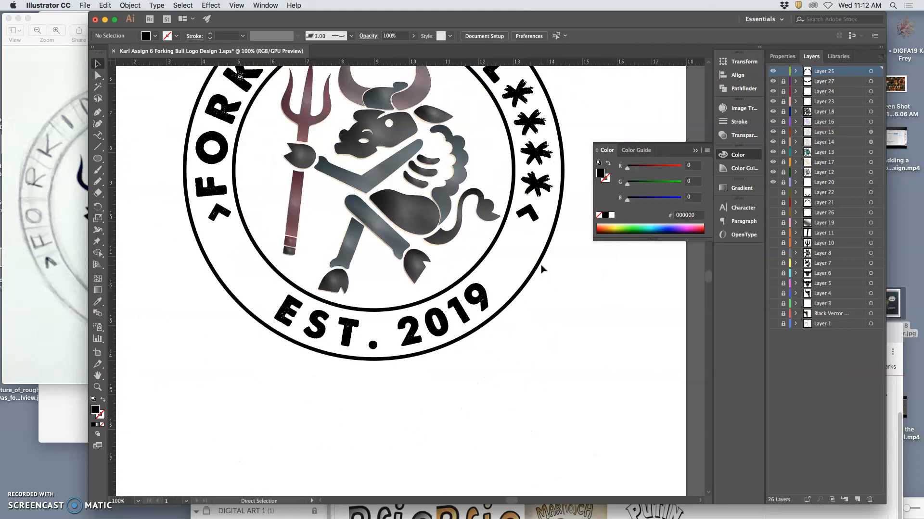
{"action": "scroll", "coordinate": [541, 269], "scroll_direction": "up", "scroll_amount": 4}
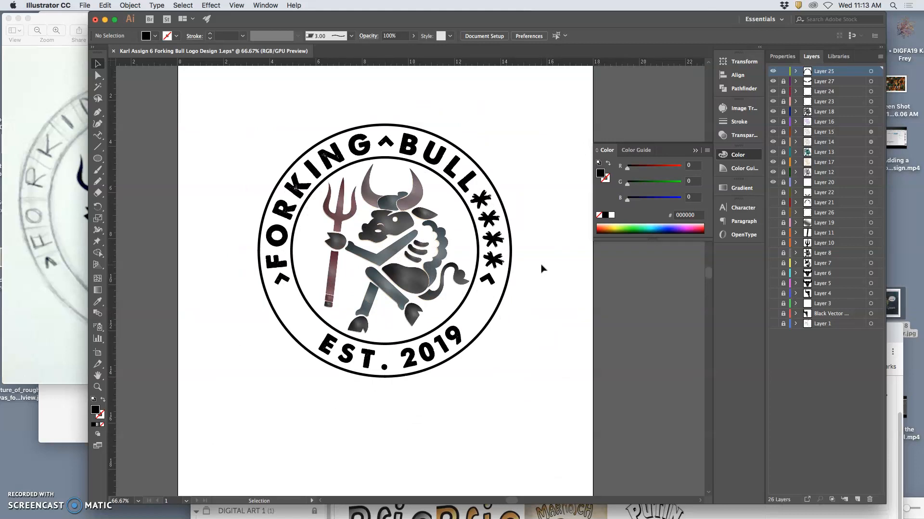
{"action": "scroll", "coordinate": [541, 269], "scroll_direction": "down", "scroll_amount": 1}
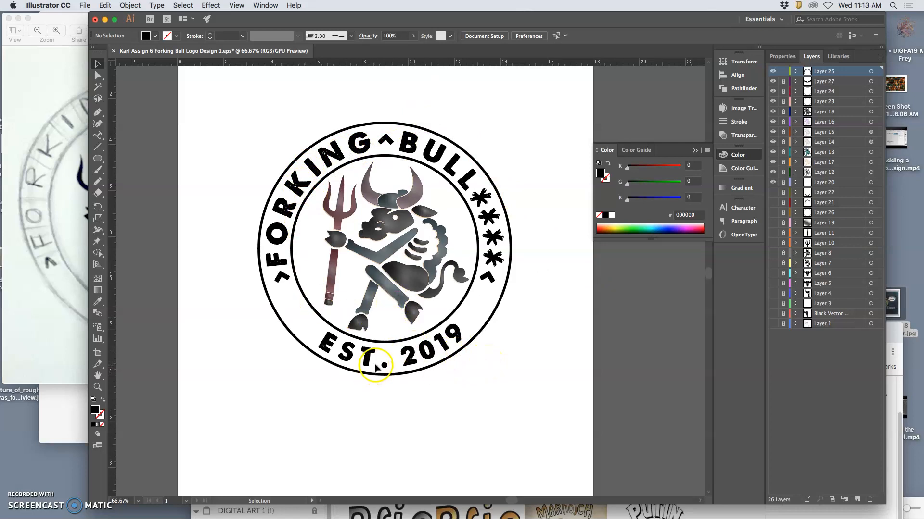
Step: Lock Layer 25, unlock Layer 27, and move the period of EST. about 0.21 in closer to the T
{"action": "scroll", "coordinate": [378, 366], "scroll_direction": "up", "scroll_amount": 5}
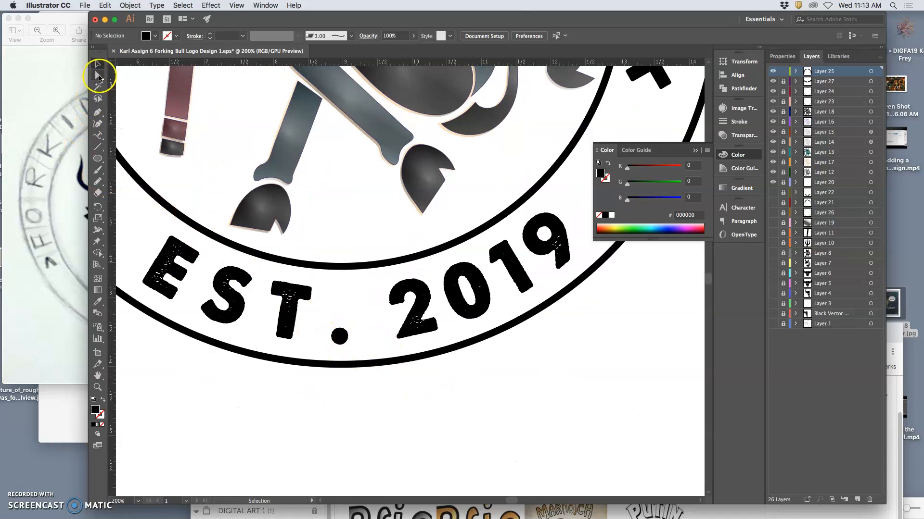
{"action": "left_click", "coordinate": [98, 76]}
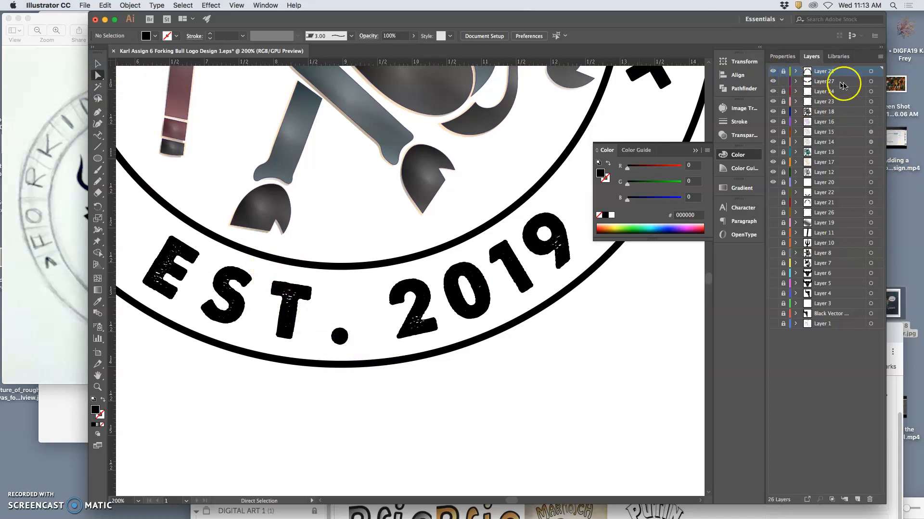
{"action": "left_click", "coordinate": [326, 345]}
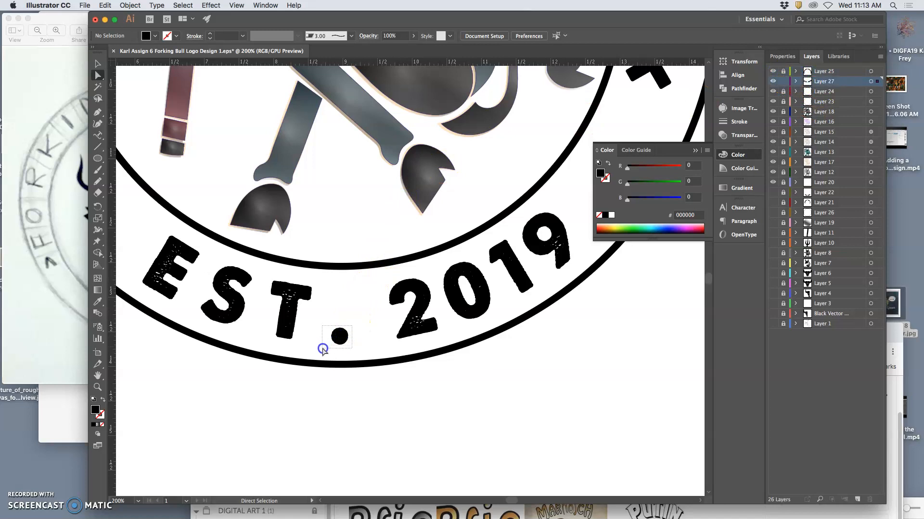
{"action": "left_click", "coordinate": [97, 63]}
{"action": "left_click_drag", "start_coordinate": [340, 336], "coordinate": [326, 337]}
{"action": "left_click", "coordinate": [358, 339]}
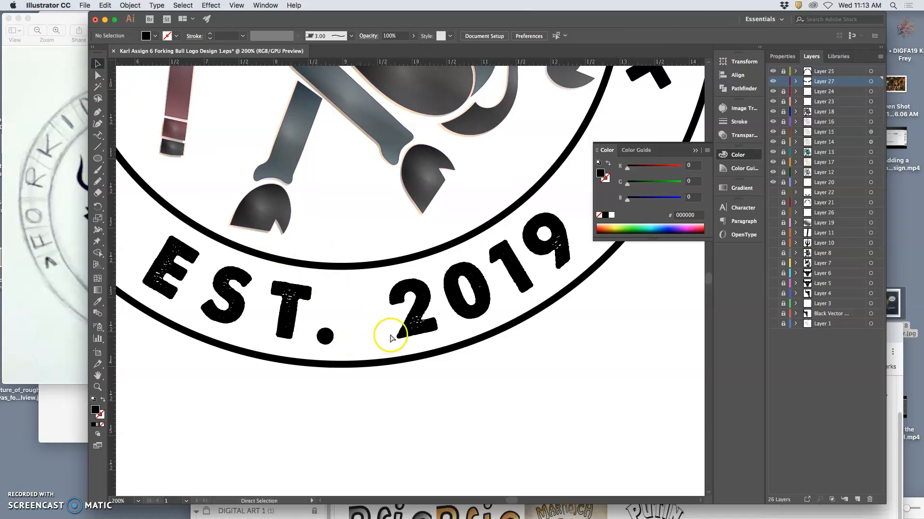
{"action": "key", "text": "super+minus"}
{"action": "key", "text": "super+minus"}
{"action": "key", "text": "super+minus"}
{"action": "scroll", "coordinate": [528, 320], "scroll_direction": "up", "scroll_amount": 5}
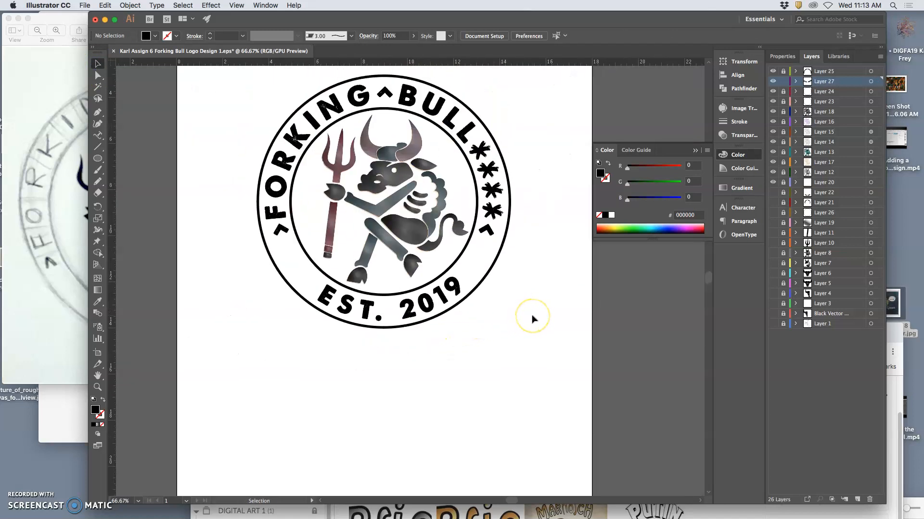
{"action": "scroll", "coordinate": [531, 319], "scroll_direction": "up", "scroll_amount": 5}
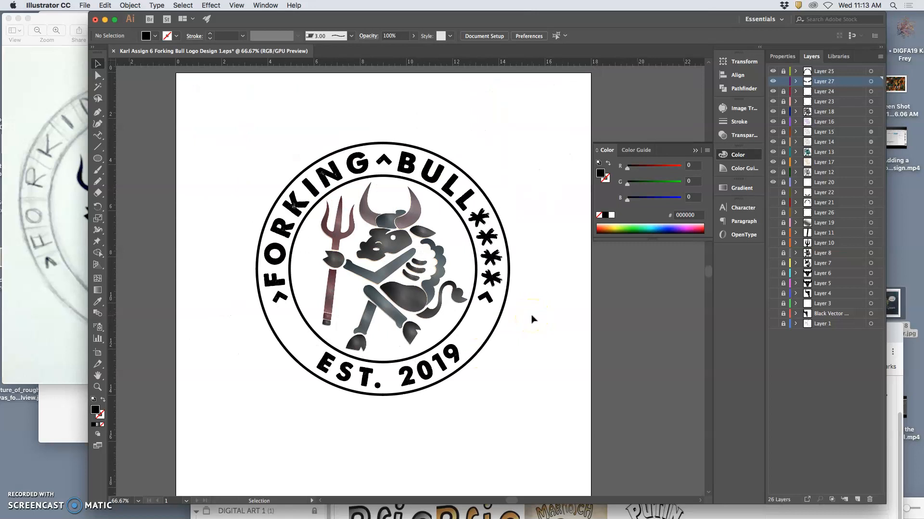
Step: Undo and reapply the period's last move, and shift the period slightly away from the T
{"action": "key", "text": "super+z"}
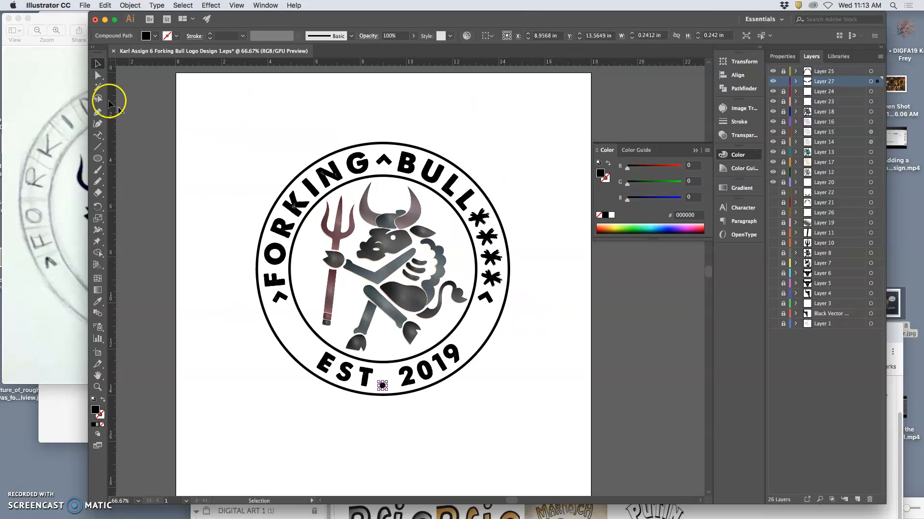
{"action": "left_click", "coordinate": [104, 4]}
{"action": "left_click", "coordinate": [120, 16]}
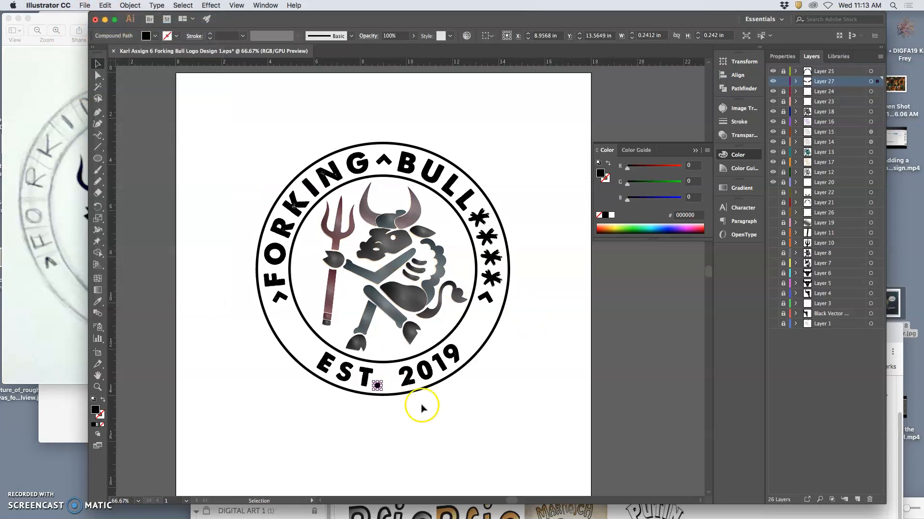
{"action": "key", "text": "super+equal"}
{"action": "key", "text": "super+equal"}
{"action": "key", "text": "super+equal"}
{"action": "key", "text": "super+equal"}
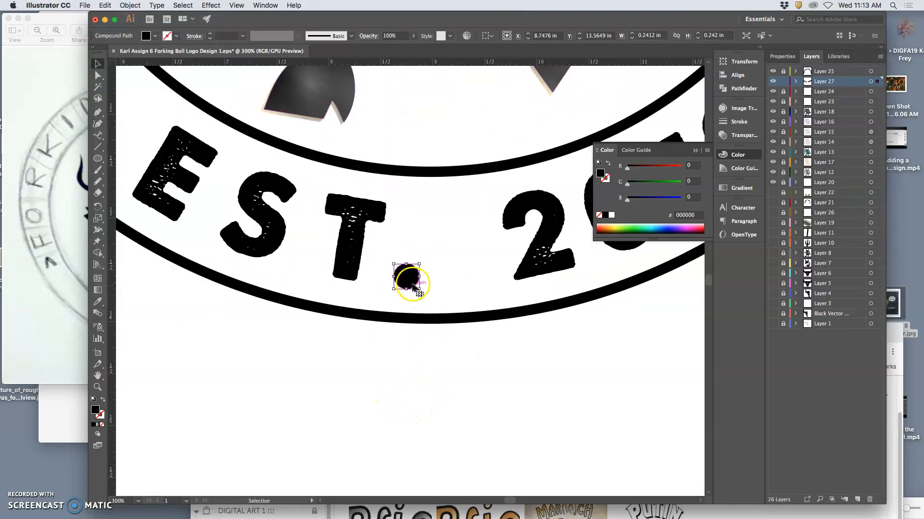
{"action": "left_click_drag", "start_coordinate": [407, 280], "coordinate": [411, 280]}
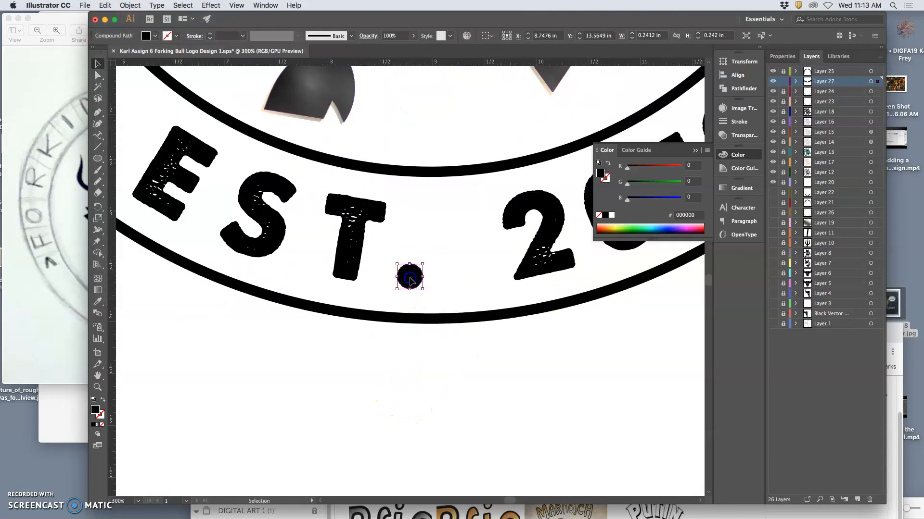
{"action": "left_click", "coordinate": [432, 366]}
Step: Check the period's spacing and the overall badge, both at full view and close up
{"action": "key", "text": "super+minus"}
{"action": "key", "text": "super+minus"}
{"action": "key", "text": "super+minus"}
{"action": "key", "text": "super+minus"}
{"action": "key", "text": "super+minus"}
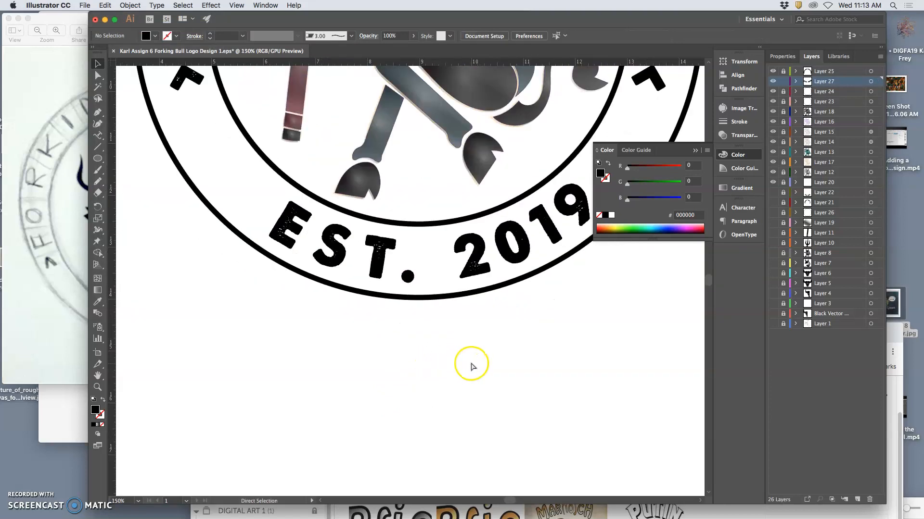
{"action": "scroll", "coordinate": [492, 349], "scroll_direction": "up", "scroll_amount": 2}
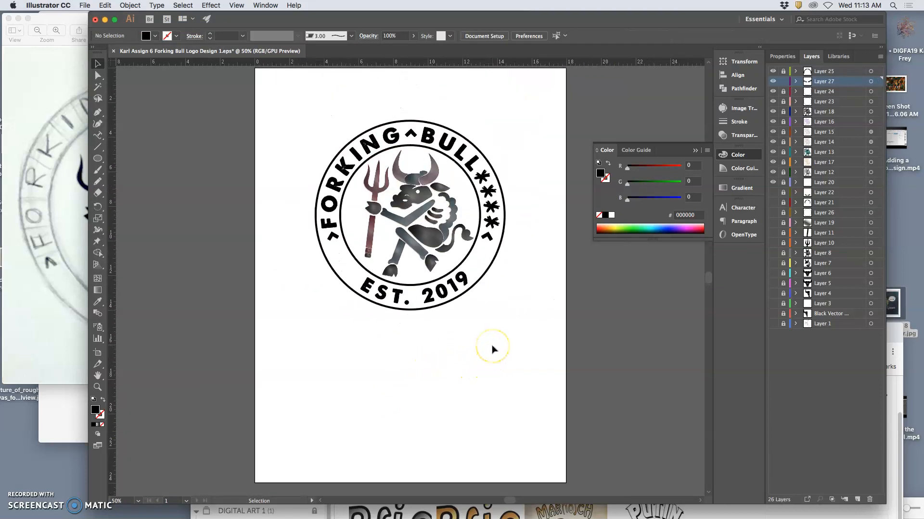
{"action": "key", "text": "super+plus"}
{"action": "key", "text": "super+plus"}
{"action": "key", "text": "super+plus"}
{"action": "scroll", "coordinate": [477, 344], "scroll_direction": "up", "scroll_amount": 5}
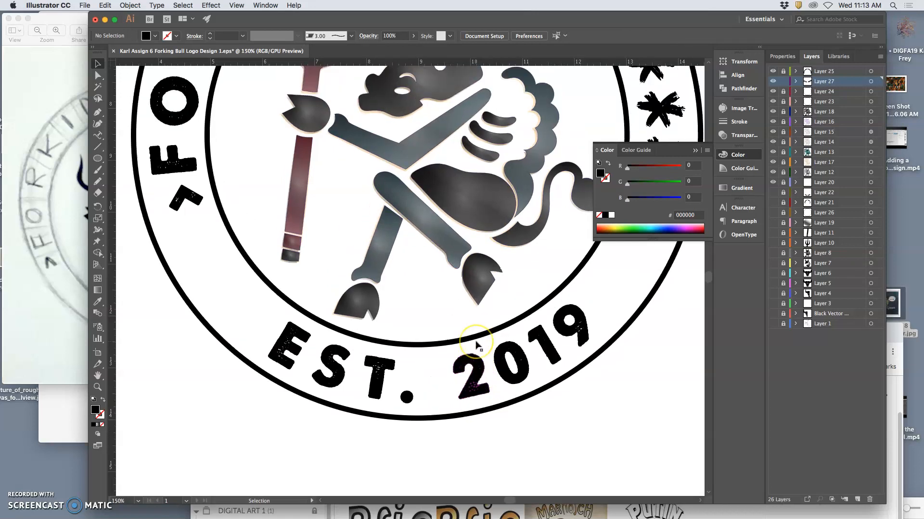
{"action": "scroll", "coordinate": [476, 345], "scroll_direction": "right", "scroll_amount": 1}
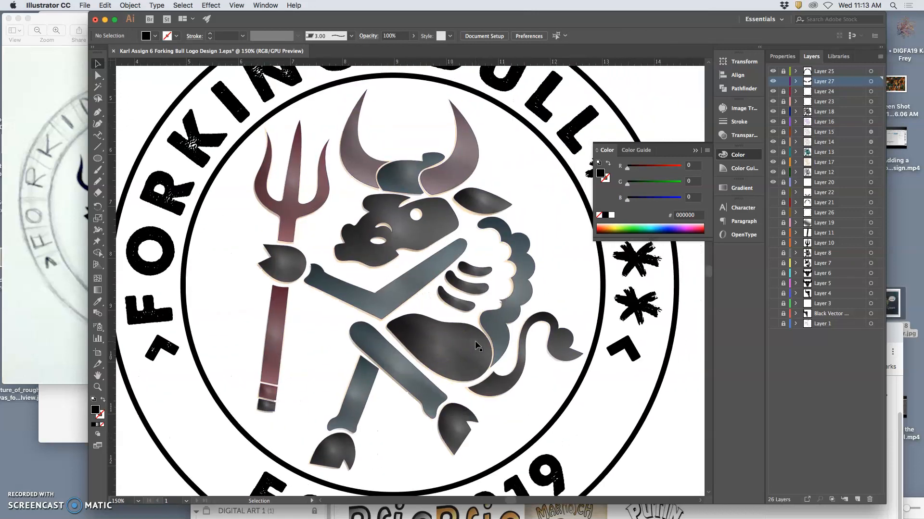